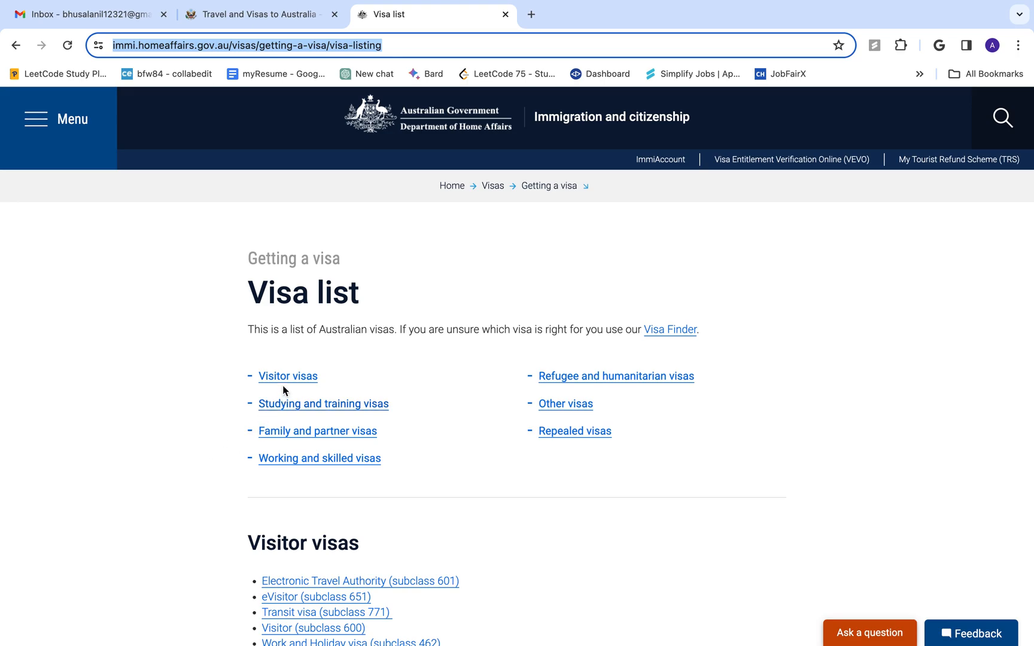
Go to the Visitor visas section of the visa list and open the Visitor (subclass 600) page
click(288, 378)
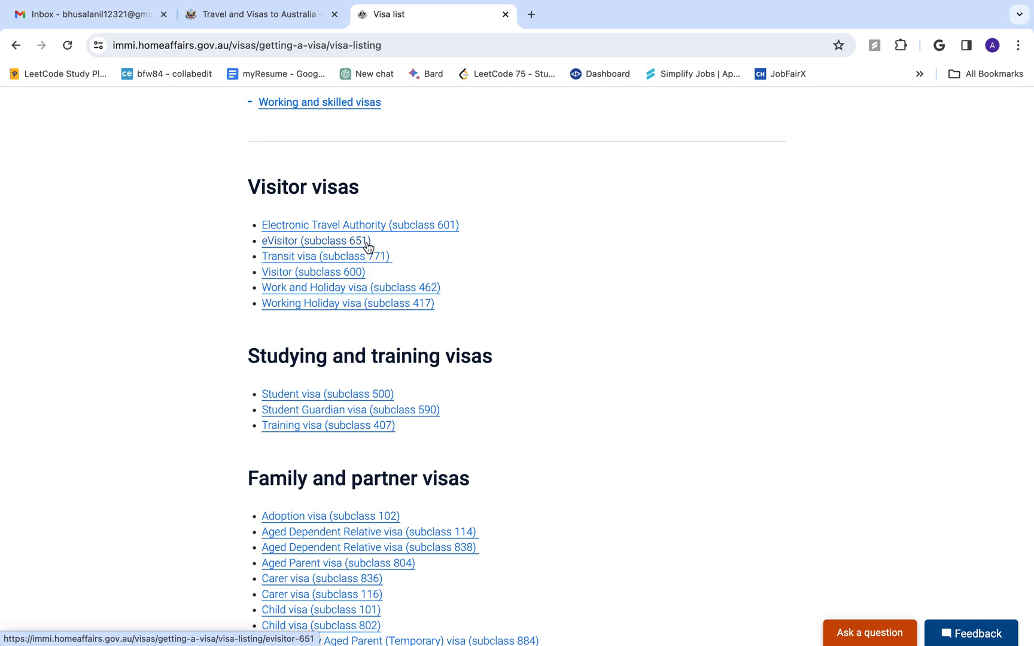
click(308, 277)
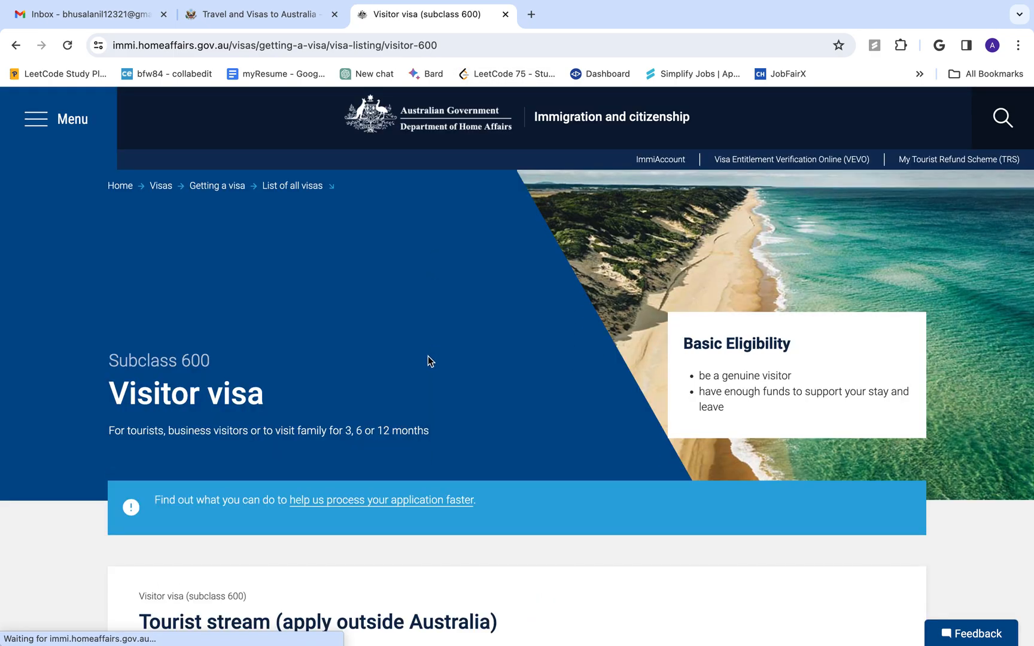
Scroll through the subclass 600 streams and open the Tourist stream (apply outside Australia) page
scroll(429, 359, down, 5)
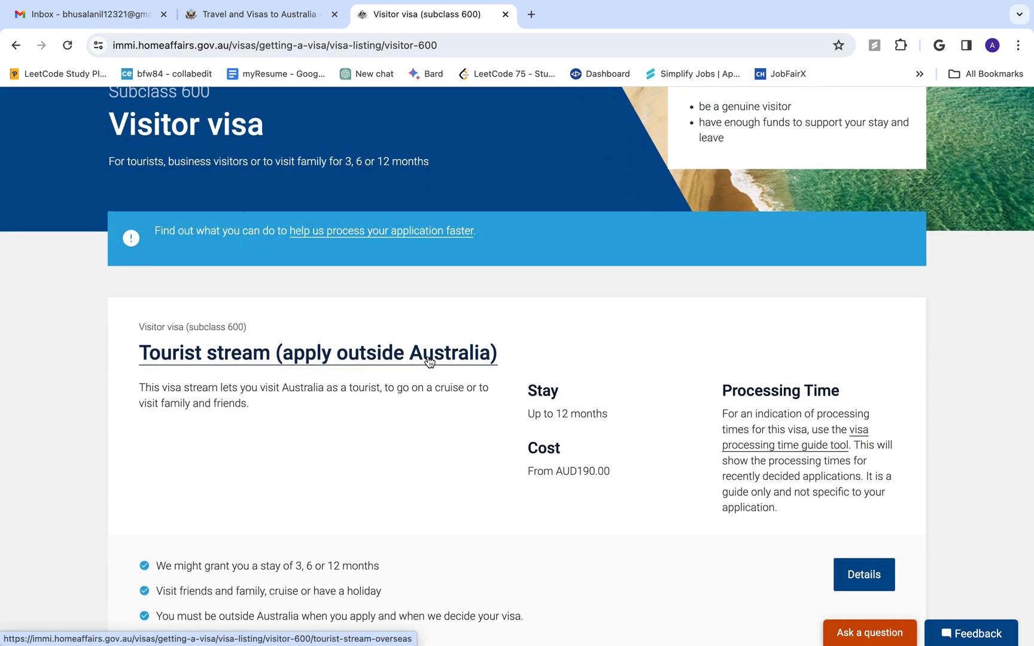
scroll(428, 358, down, 1)
scroll(429, 358, up, 6)
scroll(429, 356, down, 1)
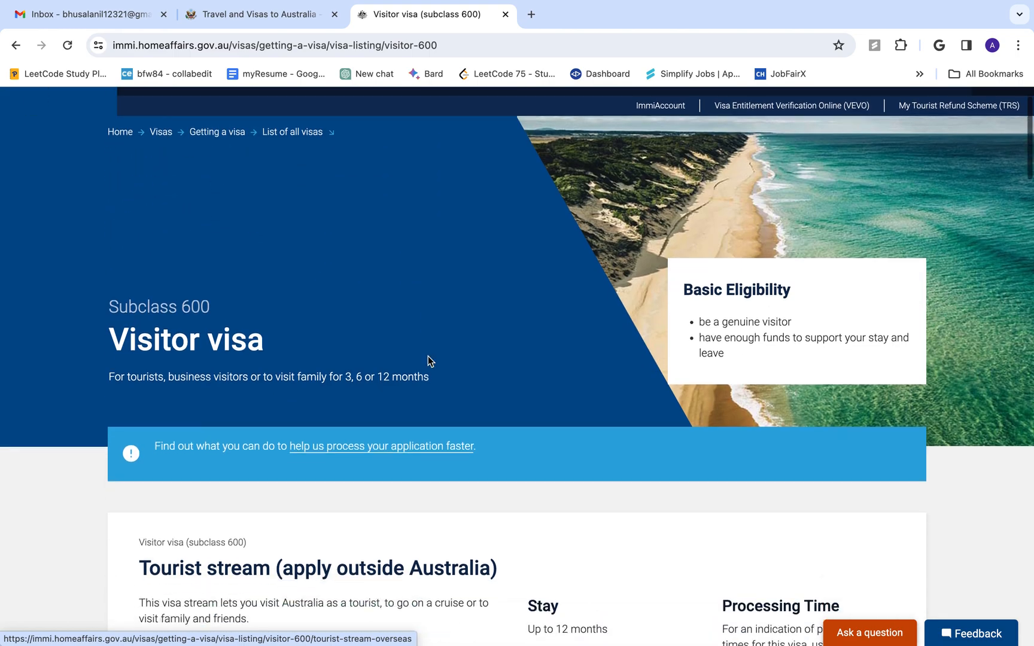
scroll(429, 358, down, 1)
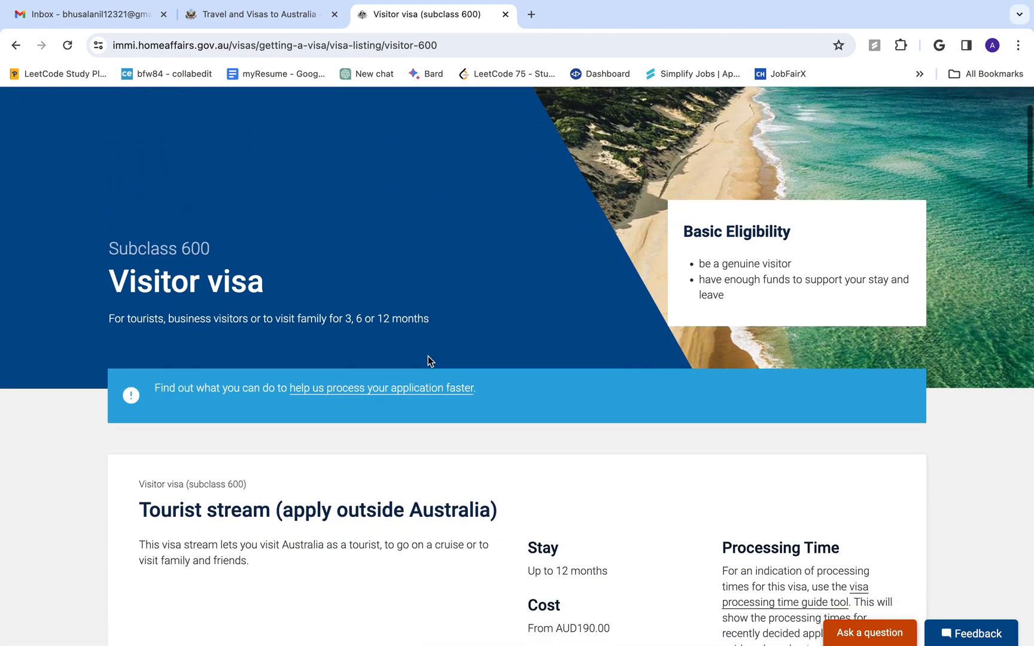
scroll(294, 506, down, 3)
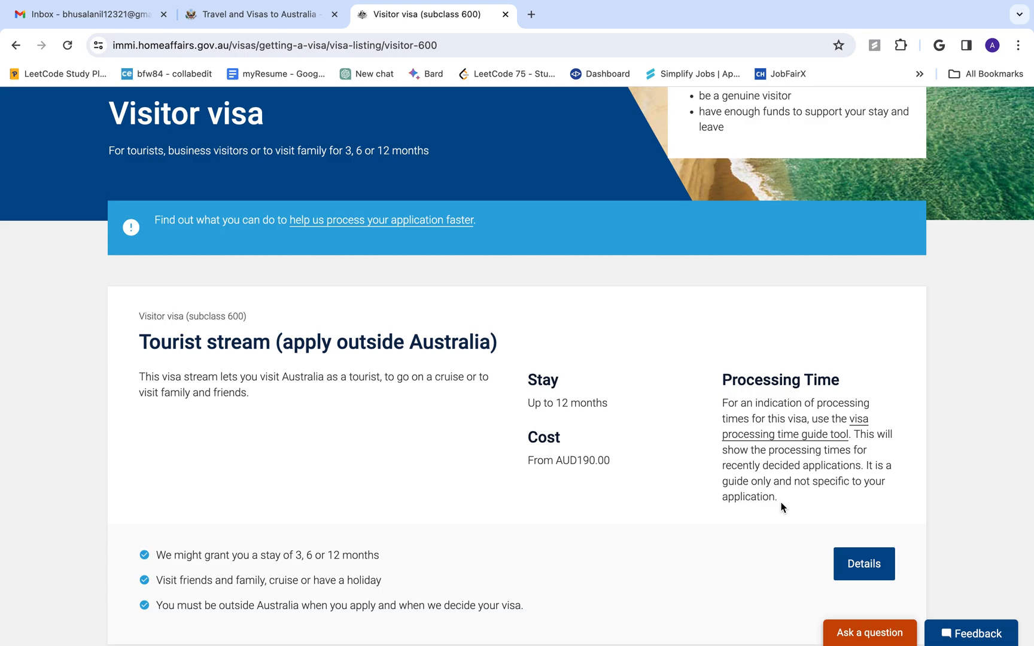
scroll(776, 524, down, 2)
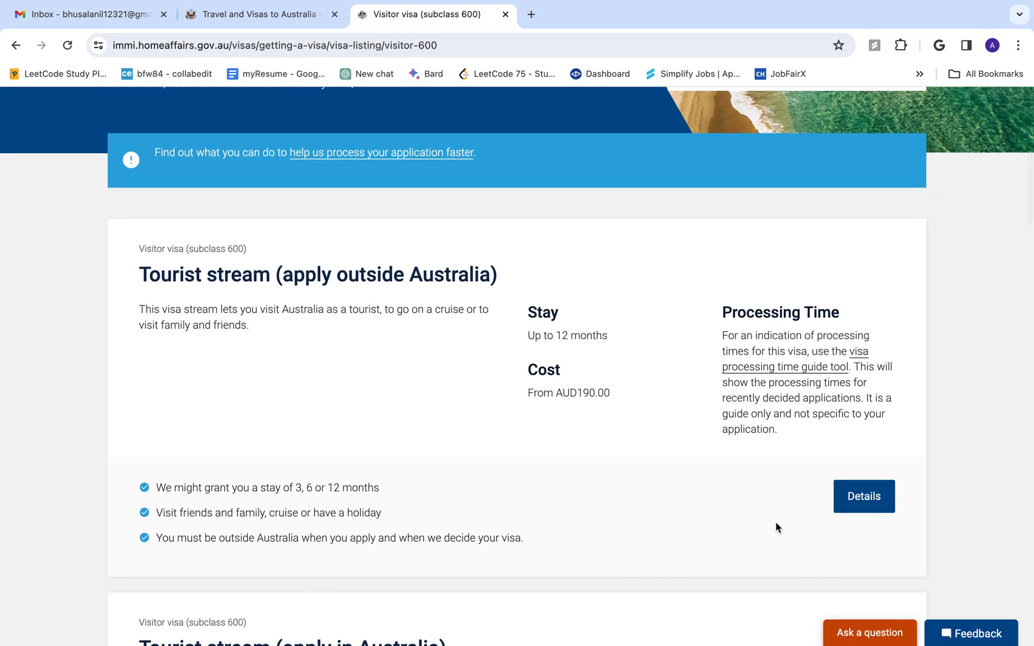
scroll(775, 526, down, 1)
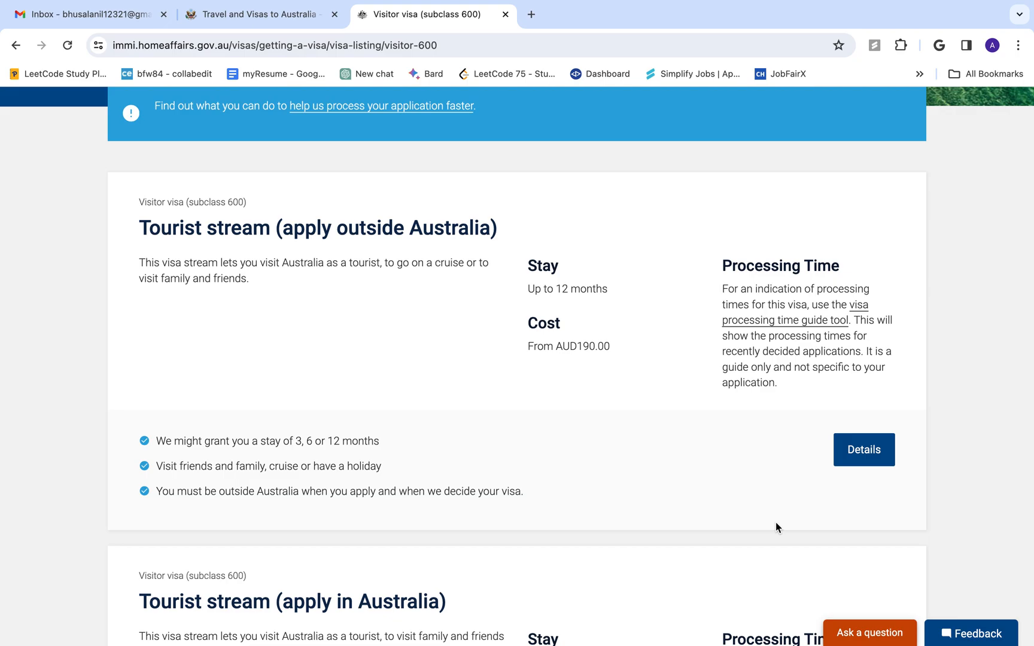
scroll(775, 527, down, 5)
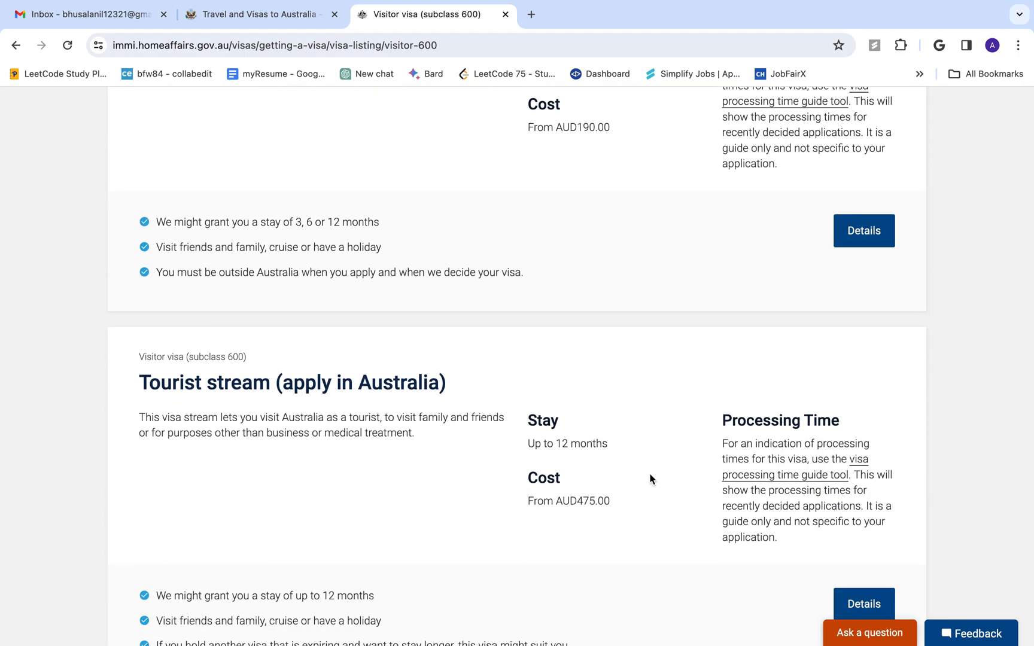
scroll(560, 417, up, 4)
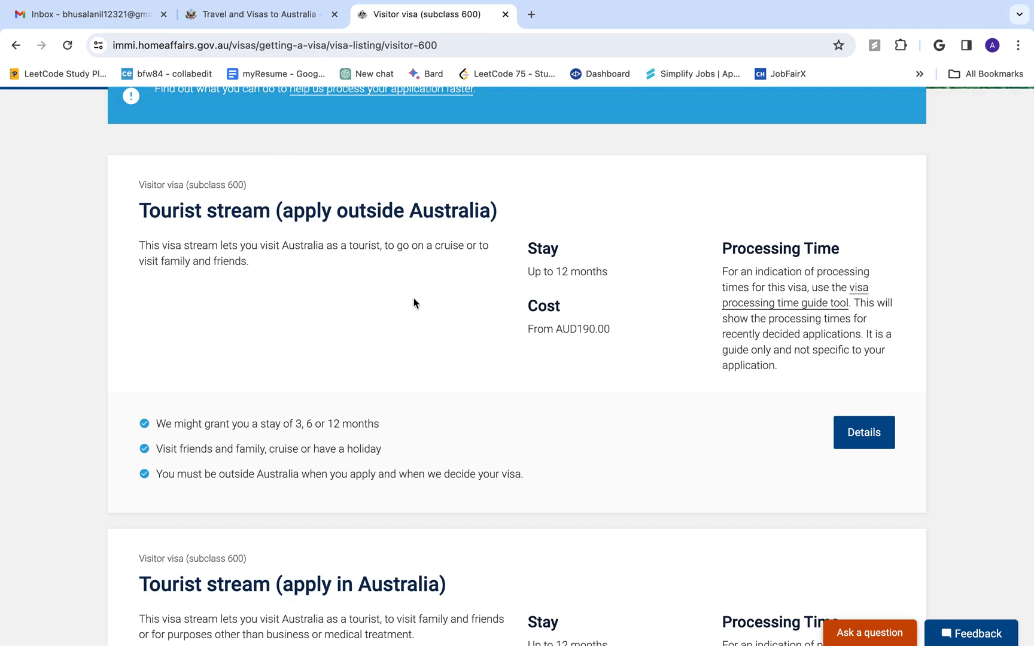
scroll(414, 298, down, 2)
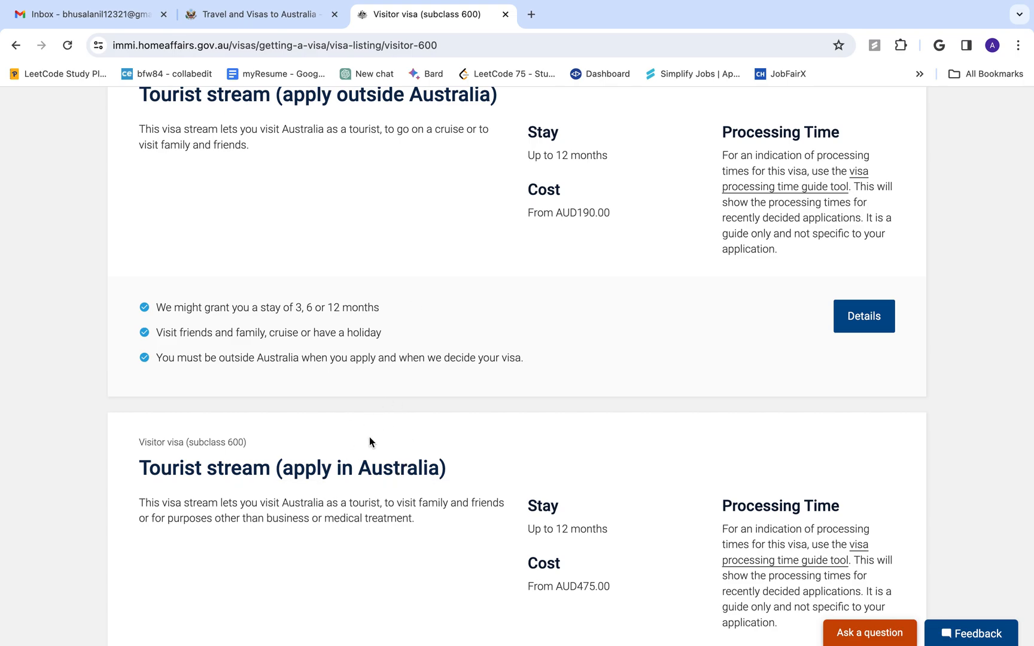
scroll(403, 540, down, 5)
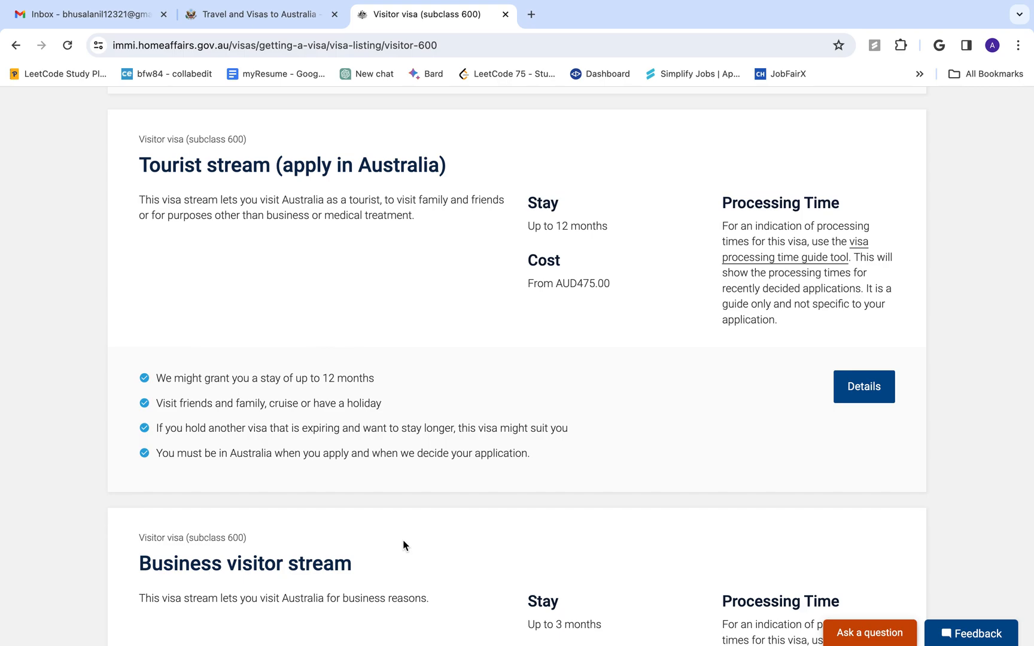
scroll(404, 545, down, 4)
scroll(249, 479, down, 7)
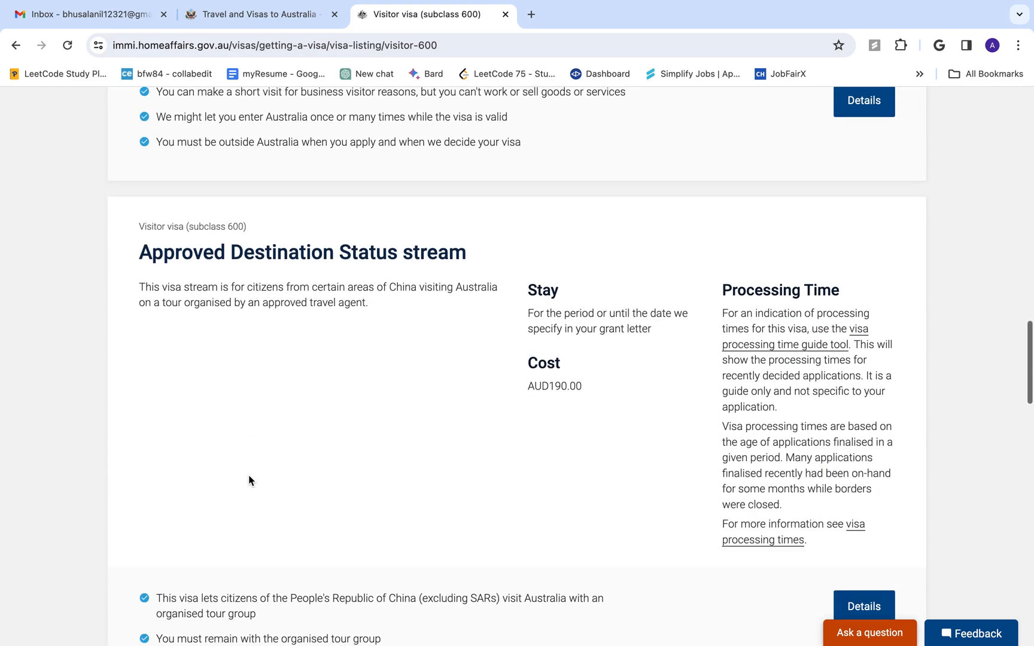
scroll(306, 412, down, 5)
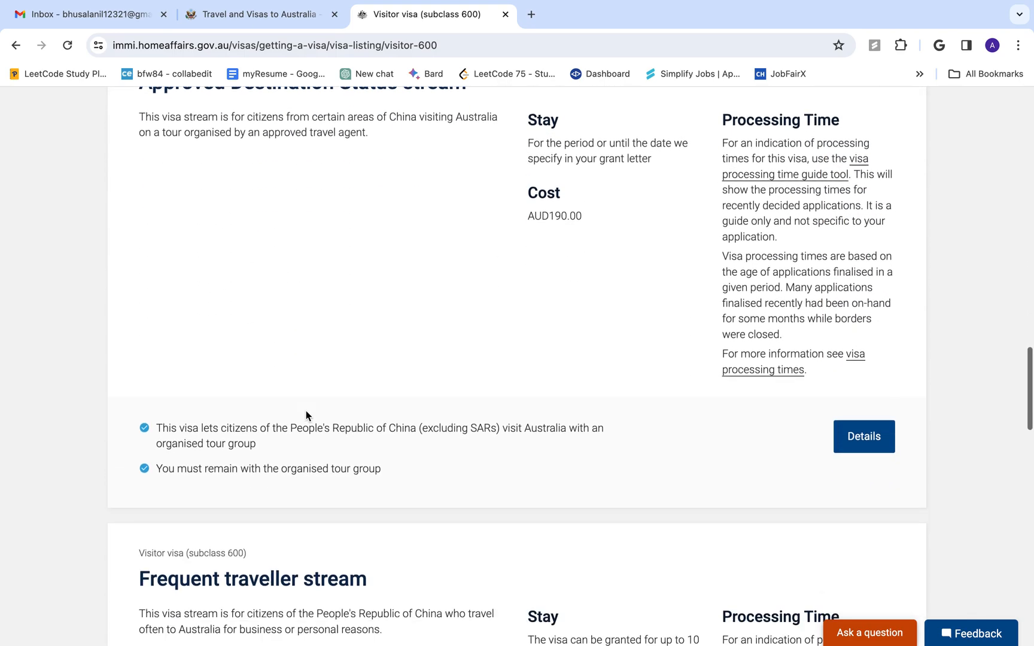
scroll(307, 410, down, 9)
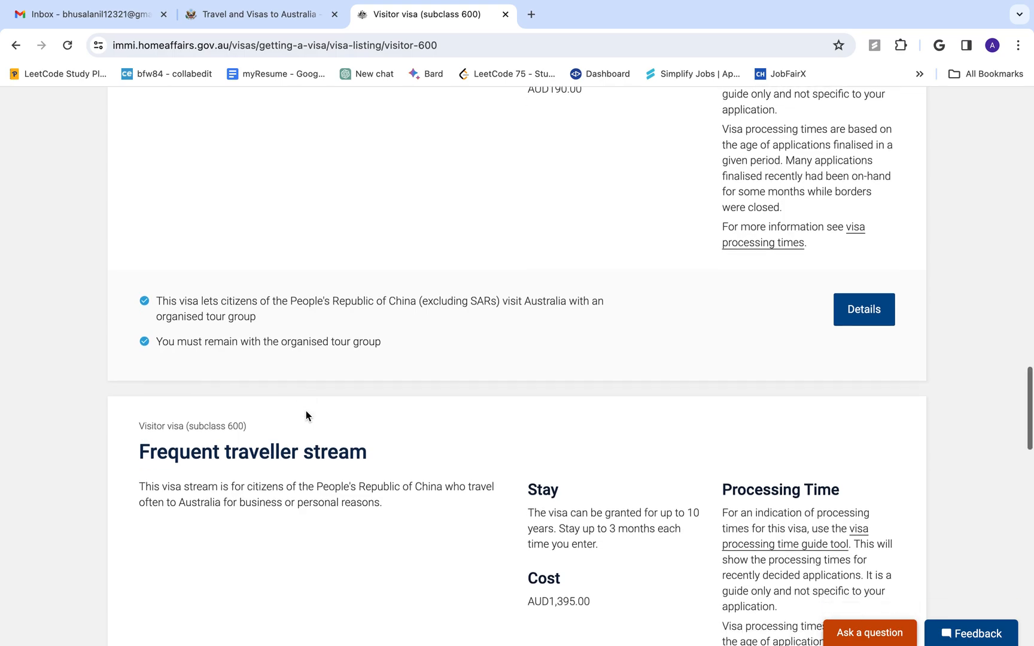
scroll(307, 411, down, 4)
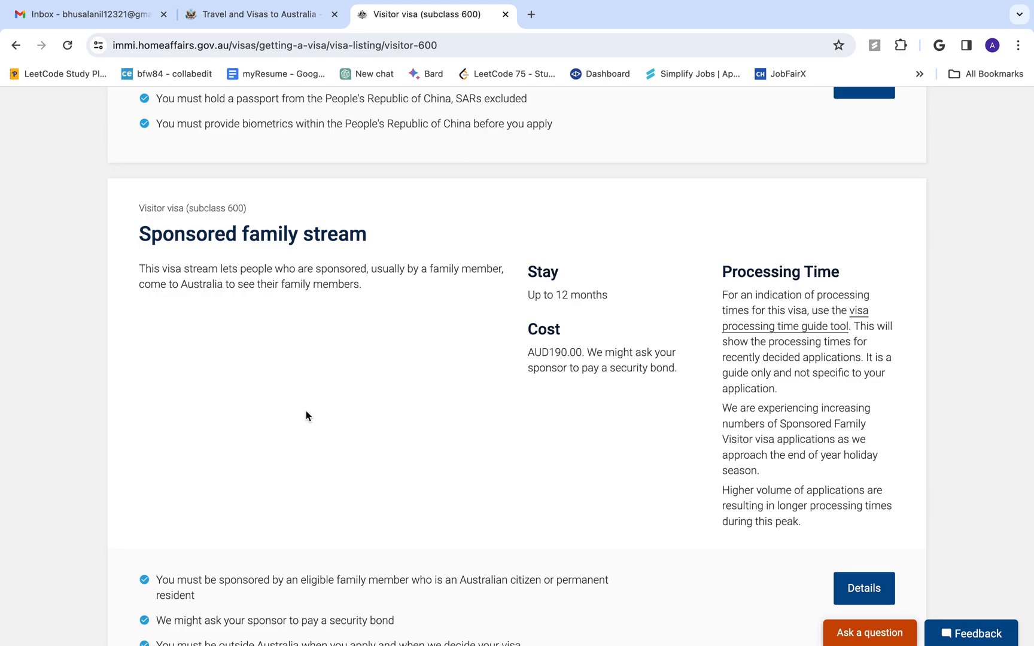
scroll(306, 410, down, 4)
scroll(306, 411, up, 20)
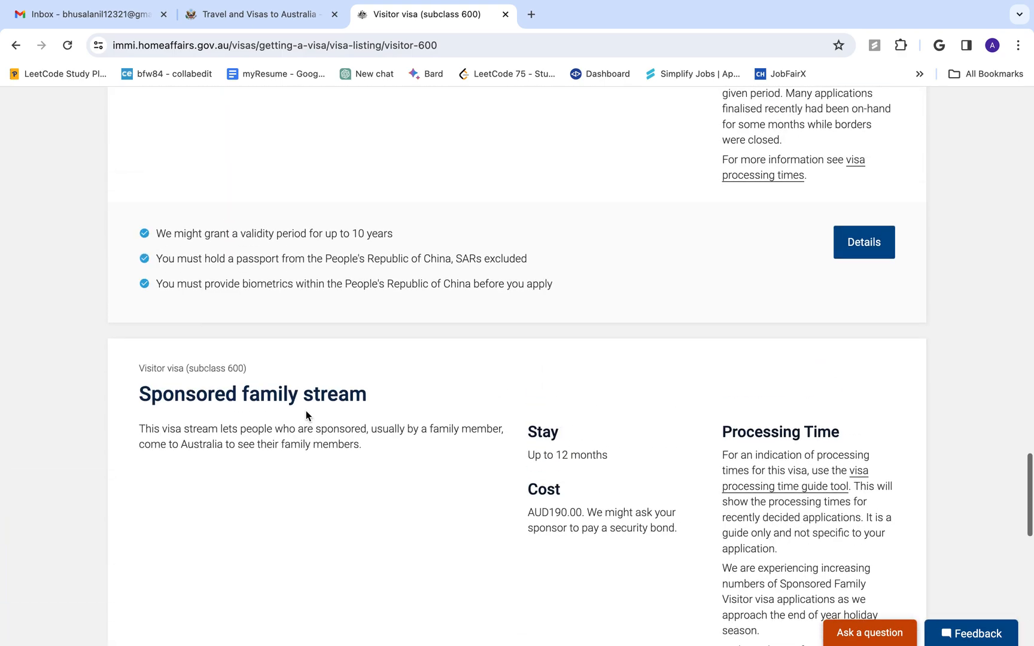
scroll(306, 413, up, 7)
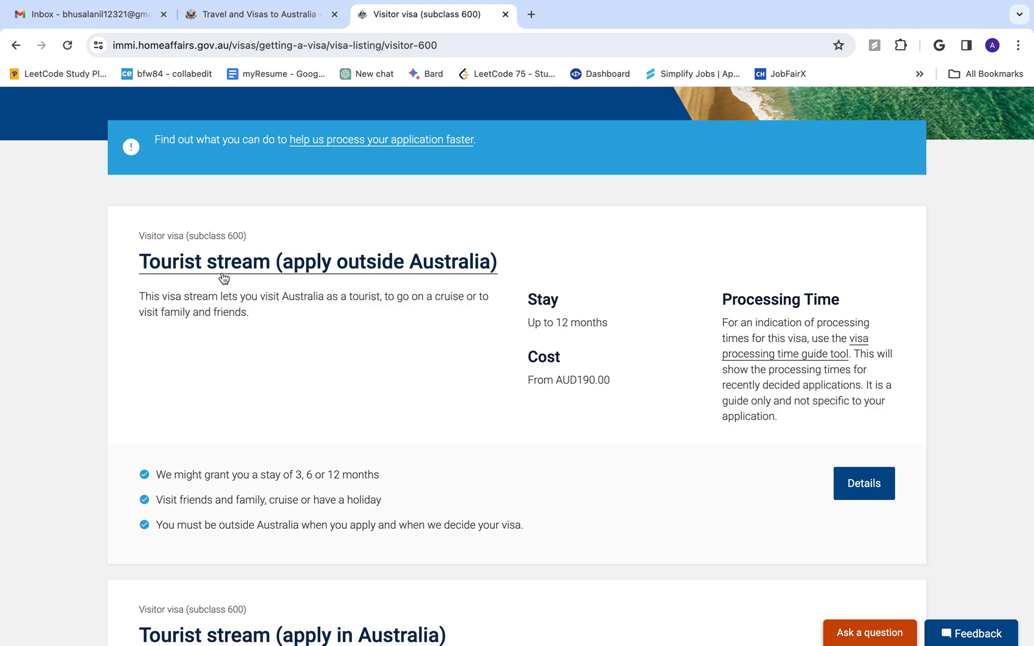
click(302, 263)
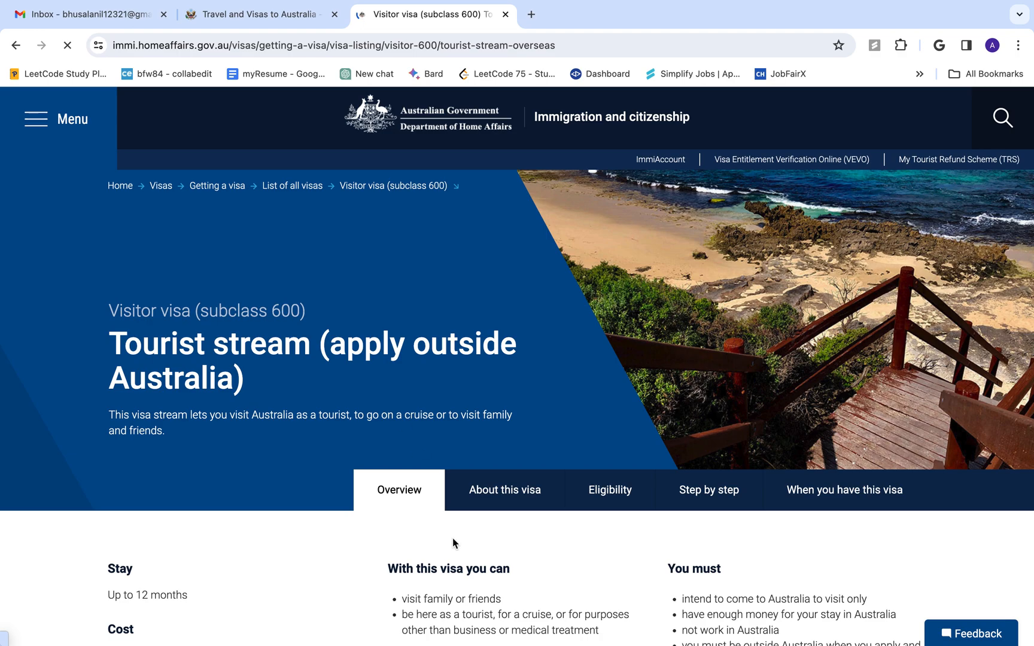
Scroll to the Stay, Cost and Apply section showing up to 12 months from AUD190.00
scroll(452, 541, down, 7)
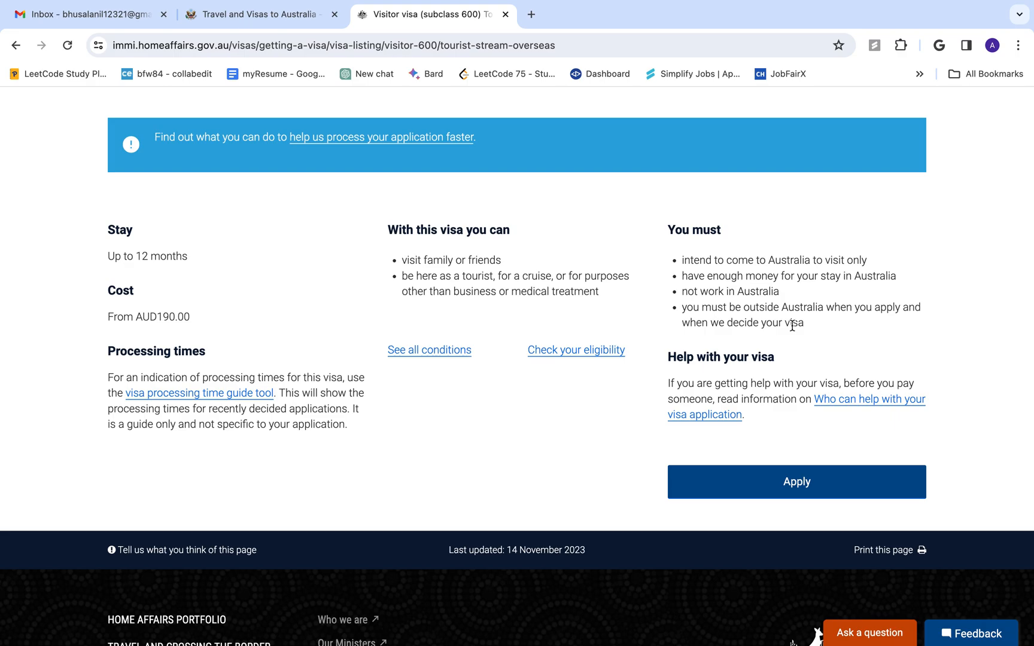
Start the application, then open a new maximised browser window and begin an 'apply' search
click(795, 482)
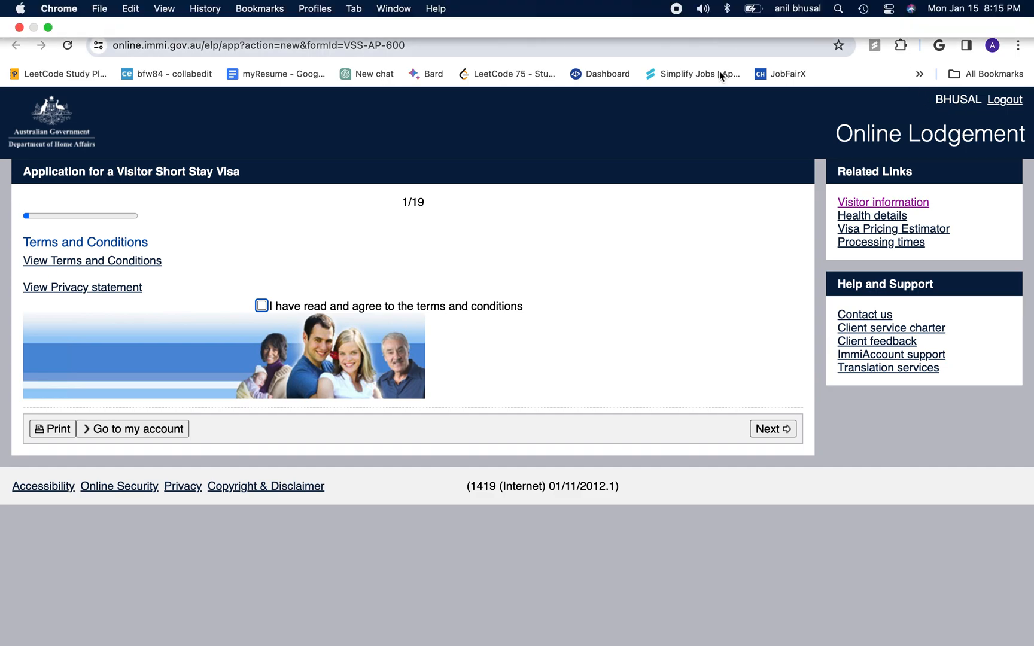
click(701, 14)
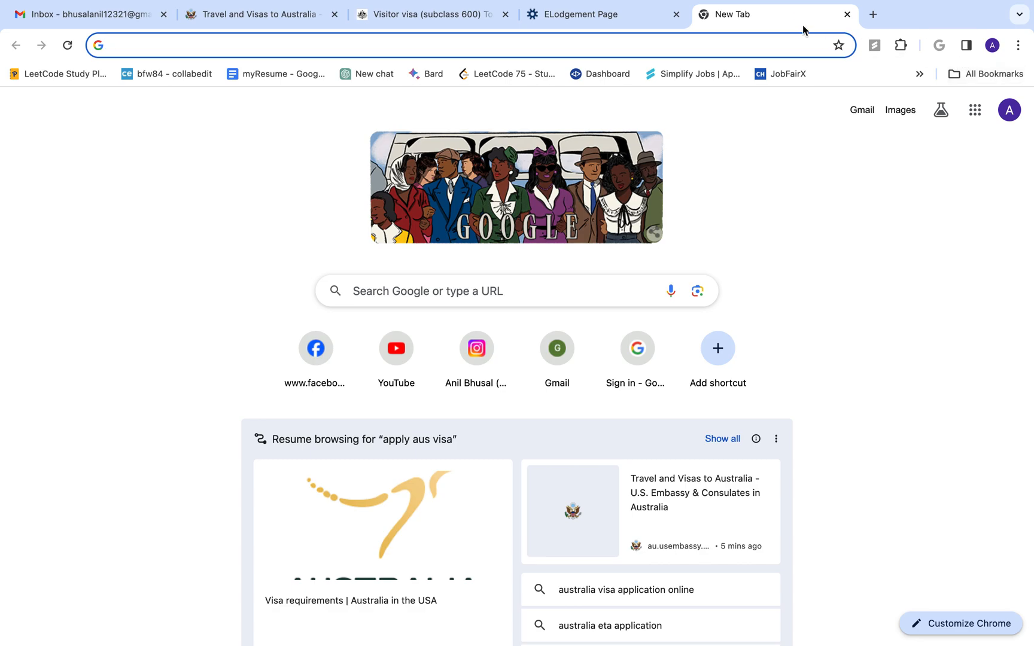
drag(789, 14, 371, 97)
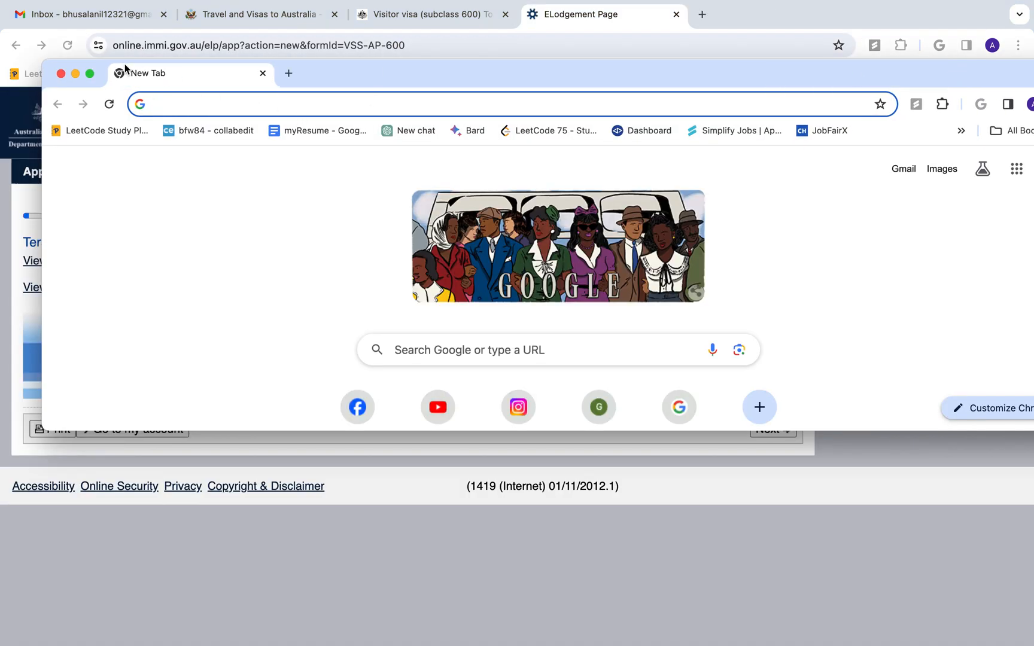
click(92, 75)
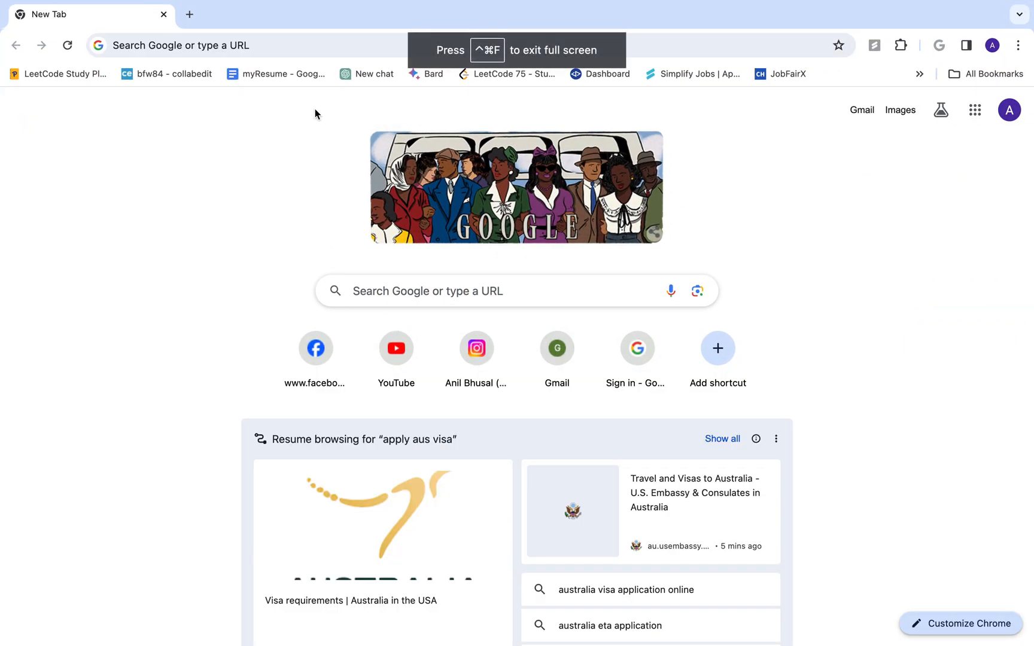
click(308, 53)
text(s)
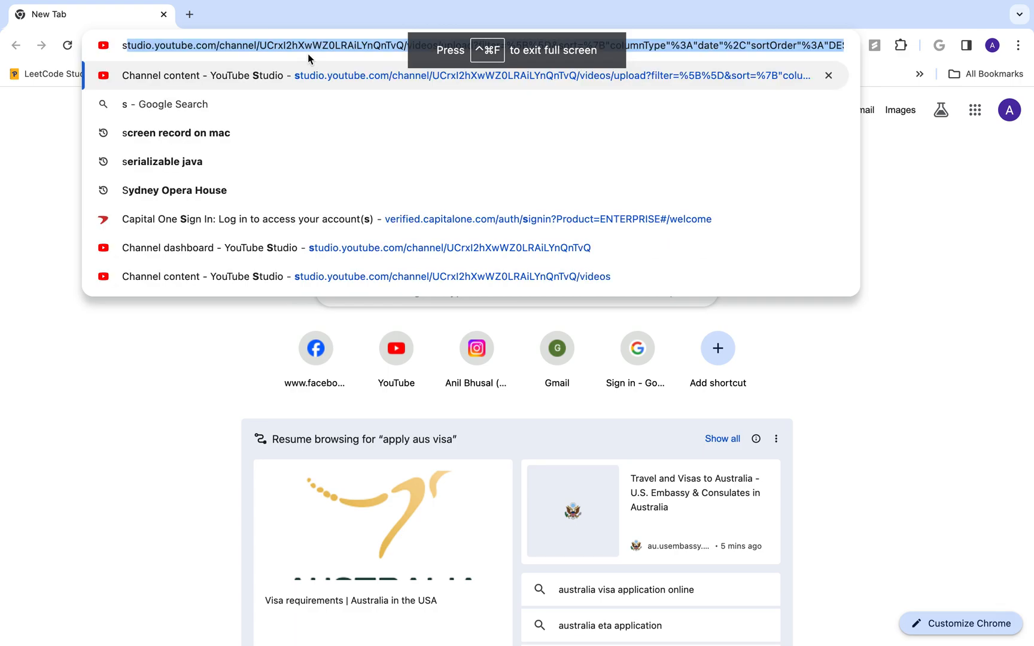
key(BackSpace)
key(BackSpace)
text(apply)
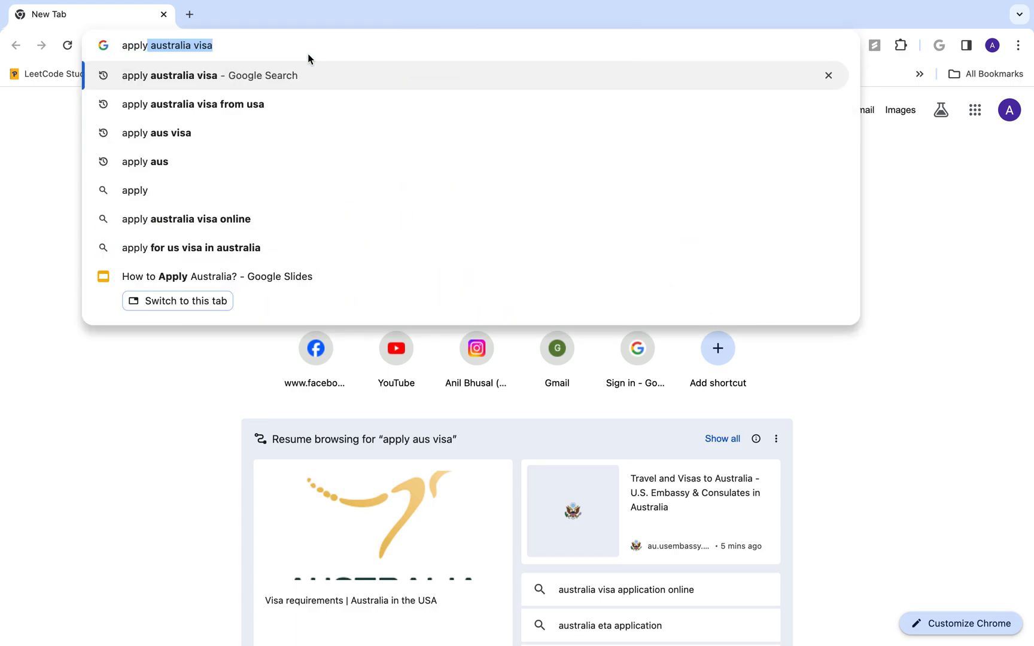
Select the application page's address, then load the autocompleted apply australia visa address in the new window
key(ctrl+Left)
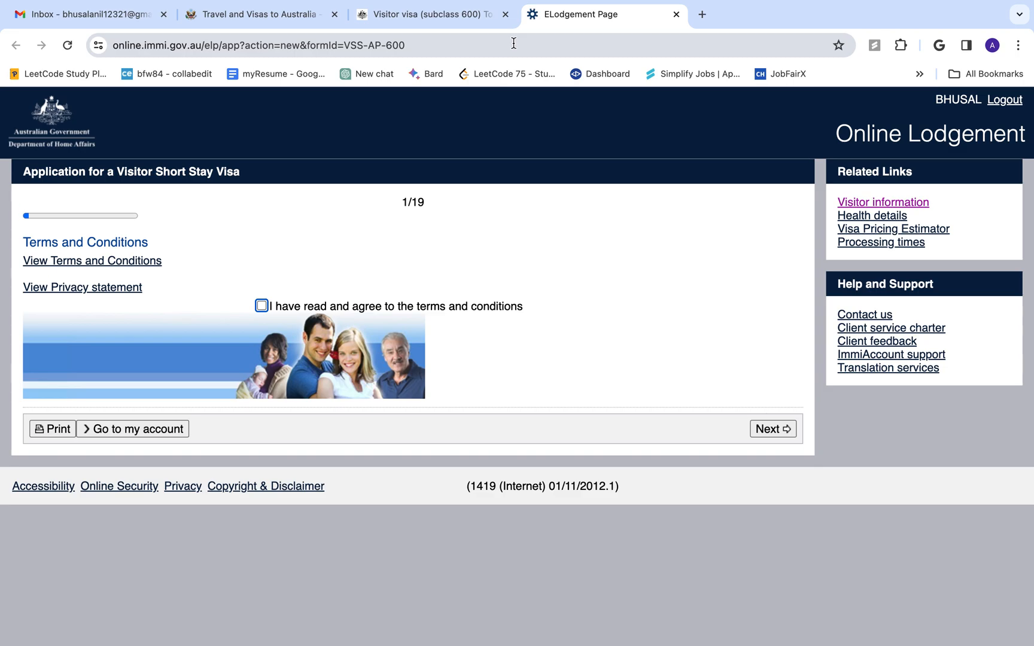
click(514, 44)
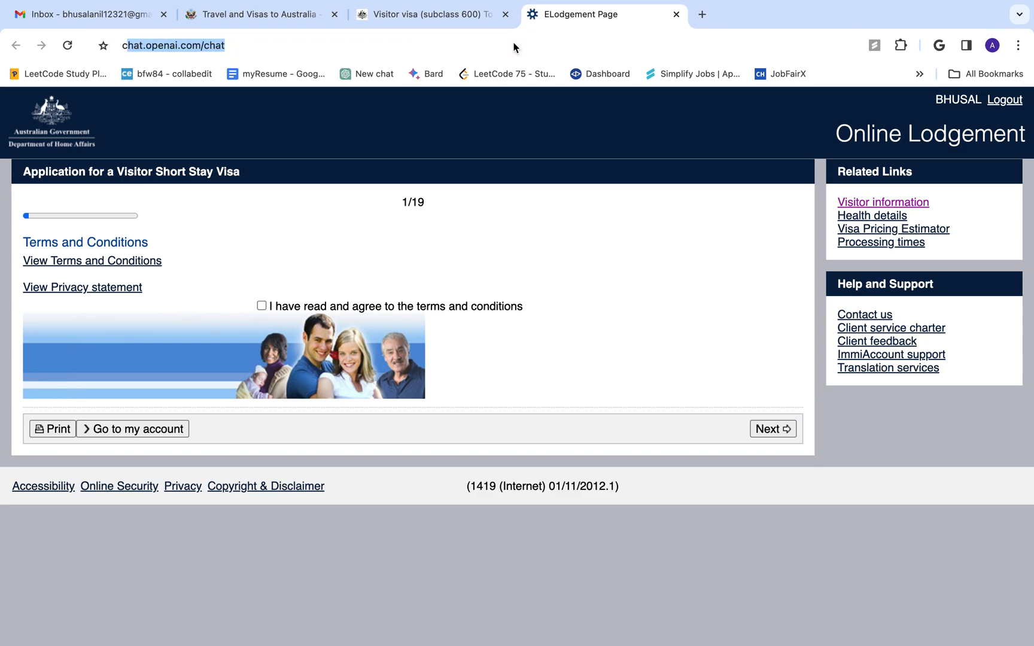
key(ctrl+Right)
click(148, 54)
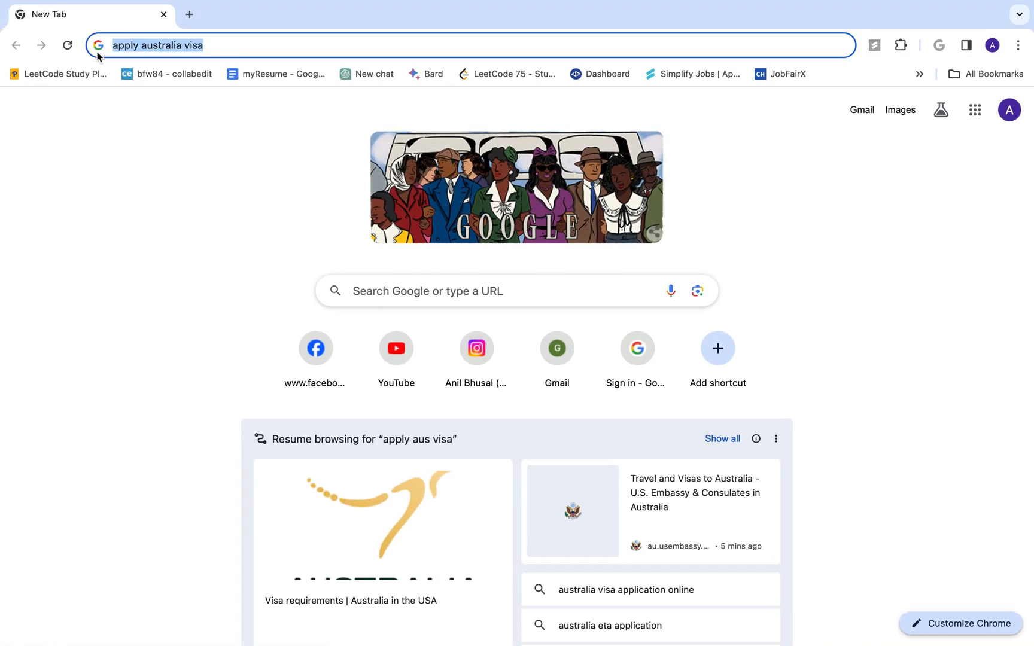
text(v)
key(Return)
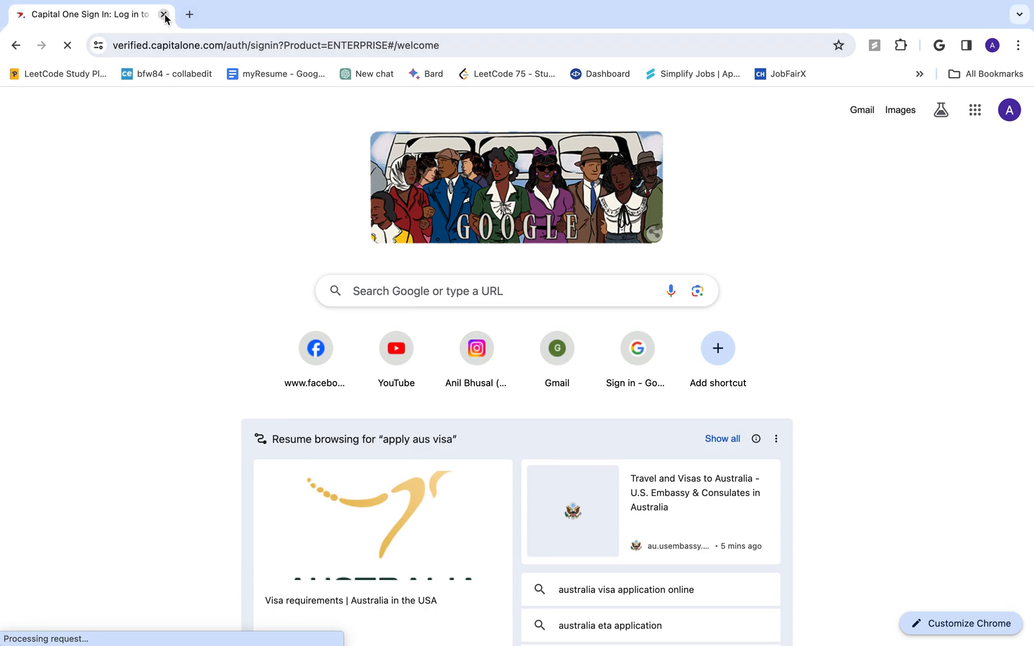
key(ctrl+Left)
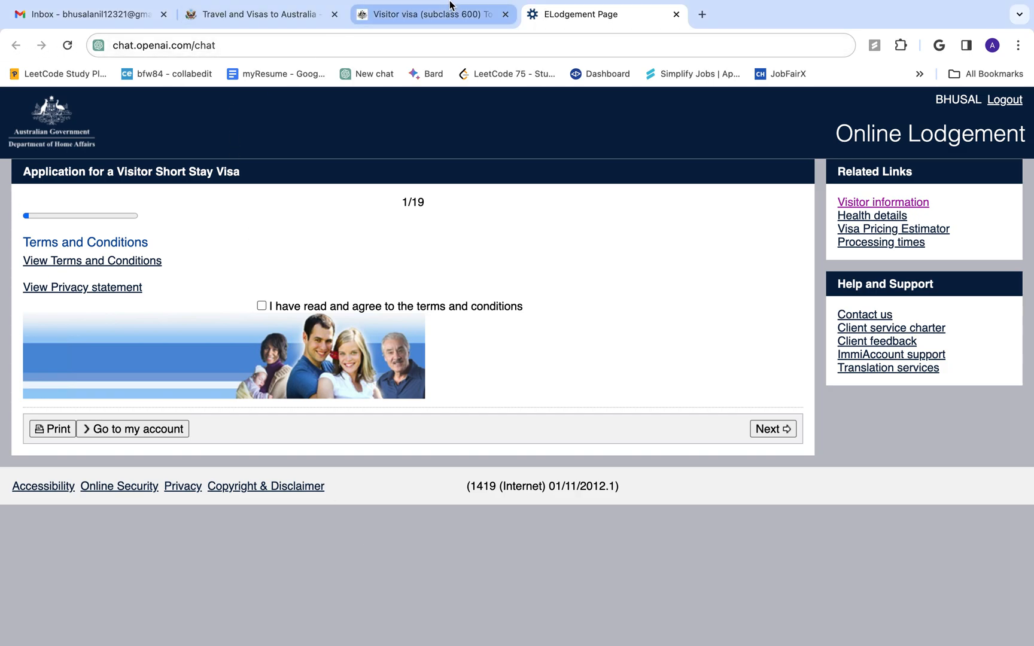
Return to the subclass 600 page, start a new visa application, and select its web address
click(462, 17)
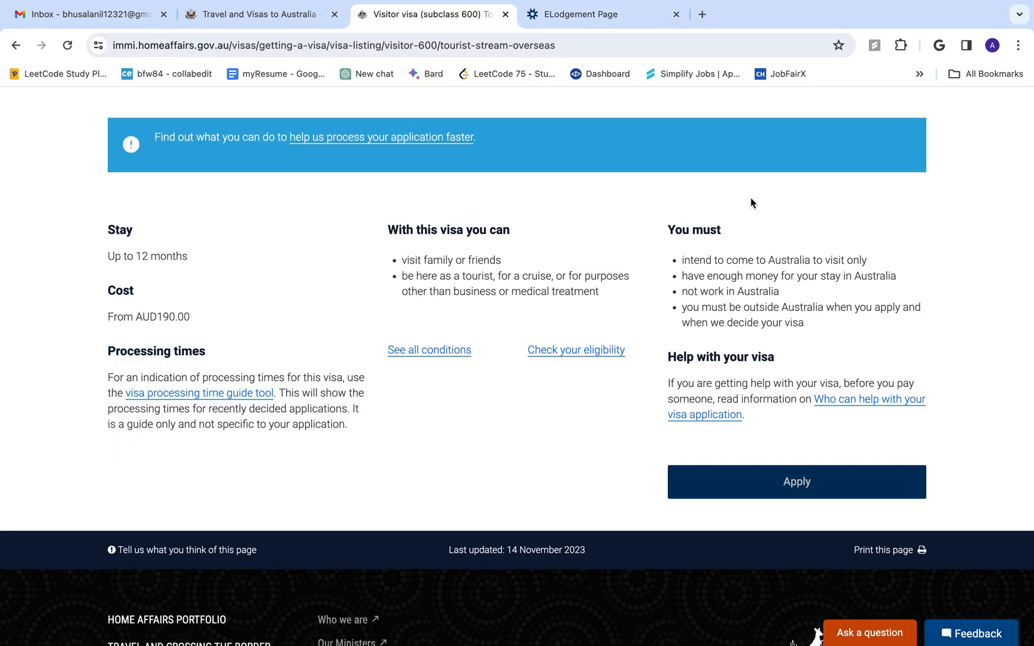
click(796, 484)
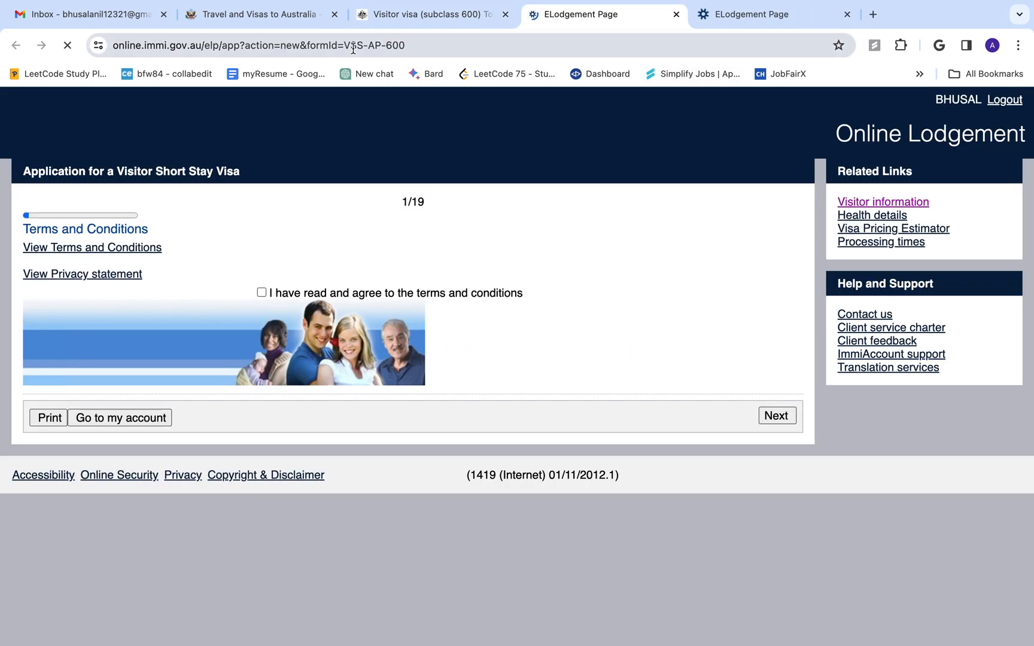
click(430, 46)
key(super+c)
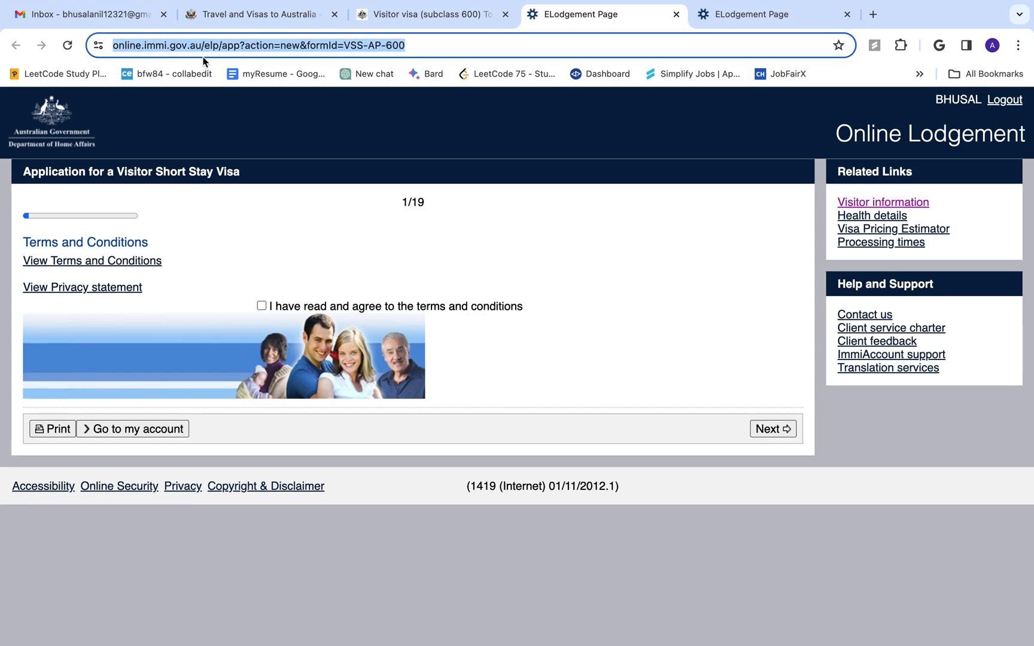
Paste the visa application address into Safari to load the ImmiAccount login page
key(ctrl+Right)
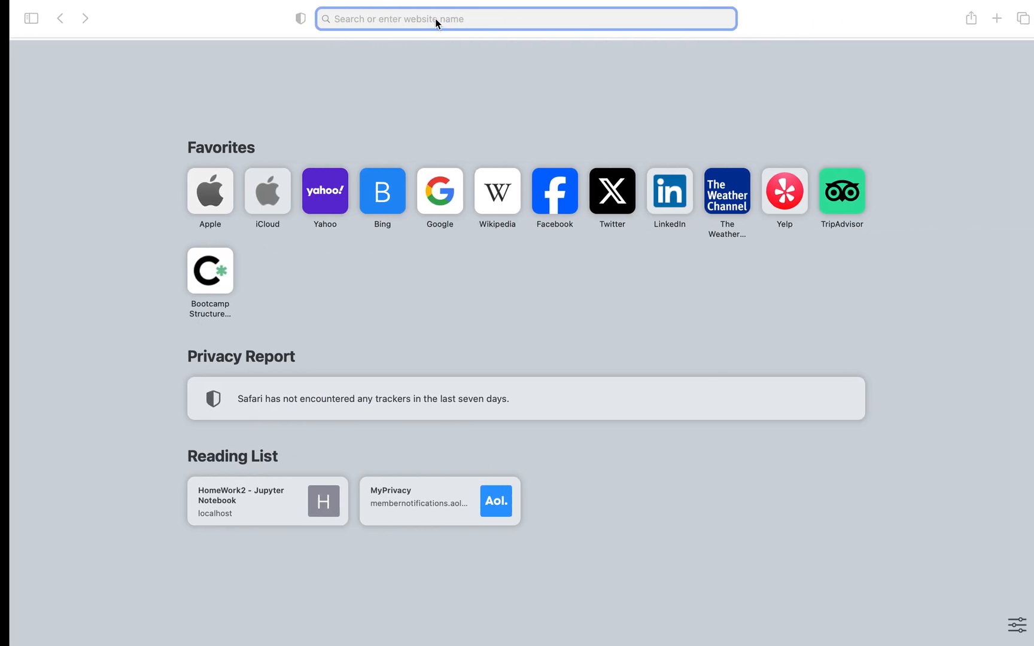
key(super+v)
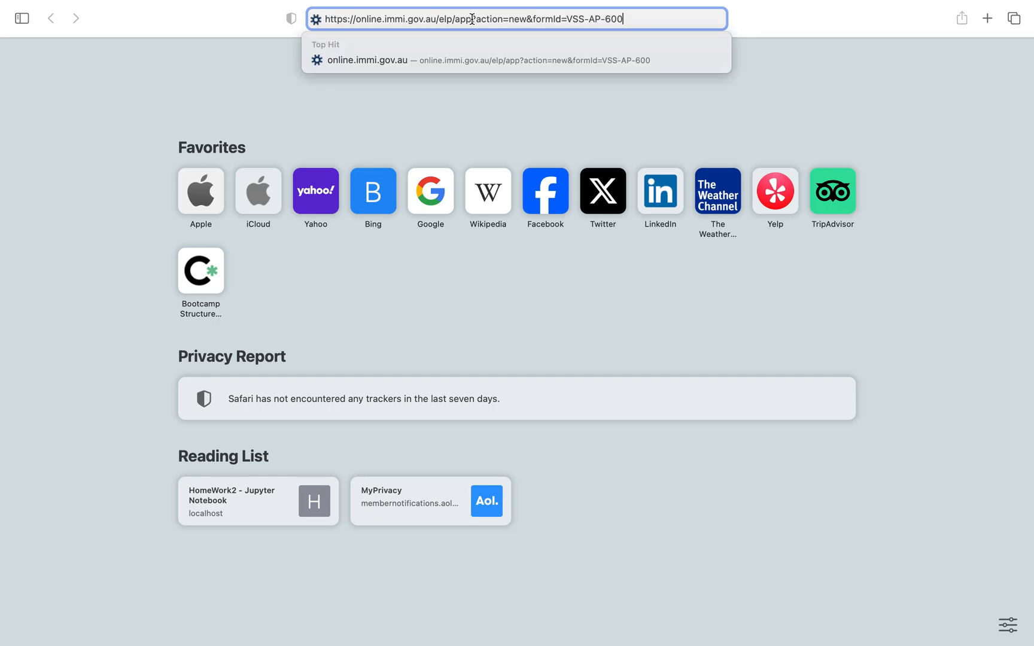
key(Return)
Close Chrome's duplicate lodgement tab and dismiss Safari's saved username suggestions
key(ctrl+Left)
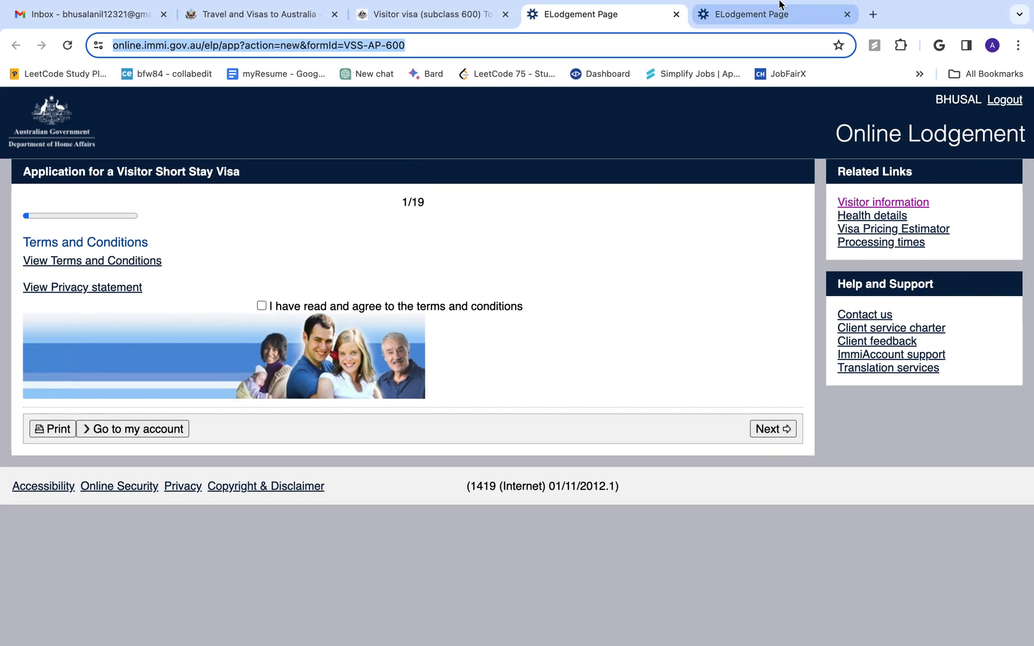
click(847, 14)
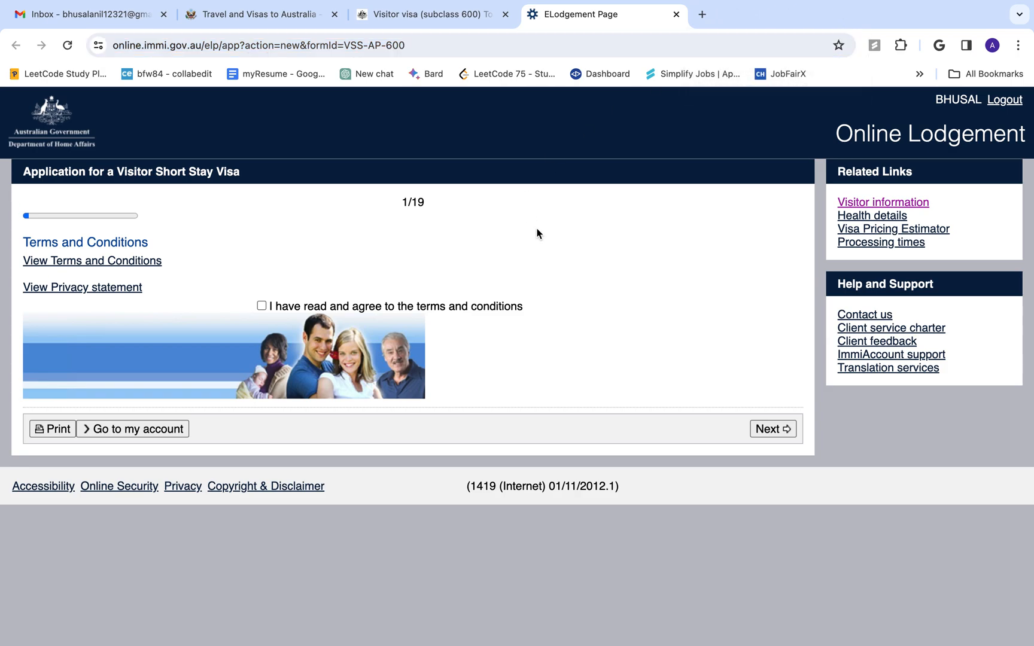
key(ctrl+Right)
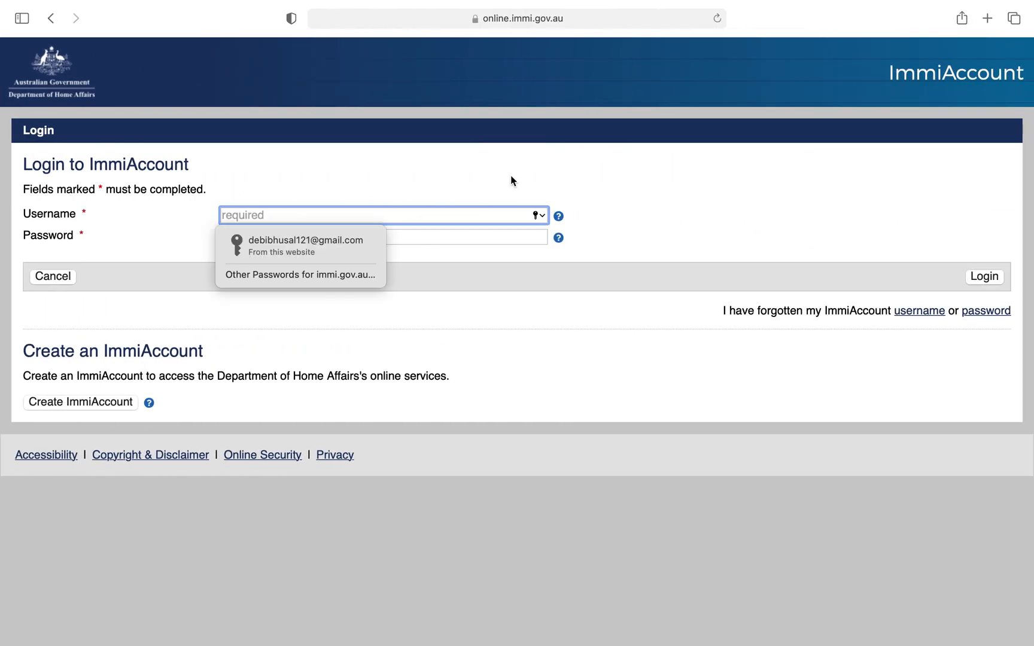
click(368, 201)
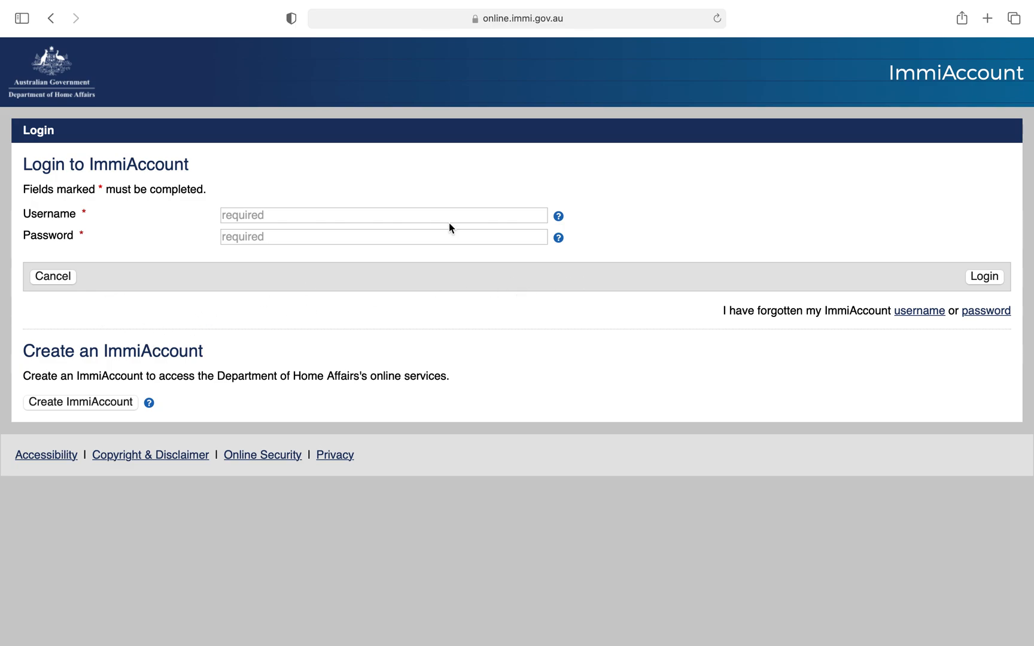
Start a new ImmiAccount and enter the applicant's family name, given names and phone number
click(70, 403)
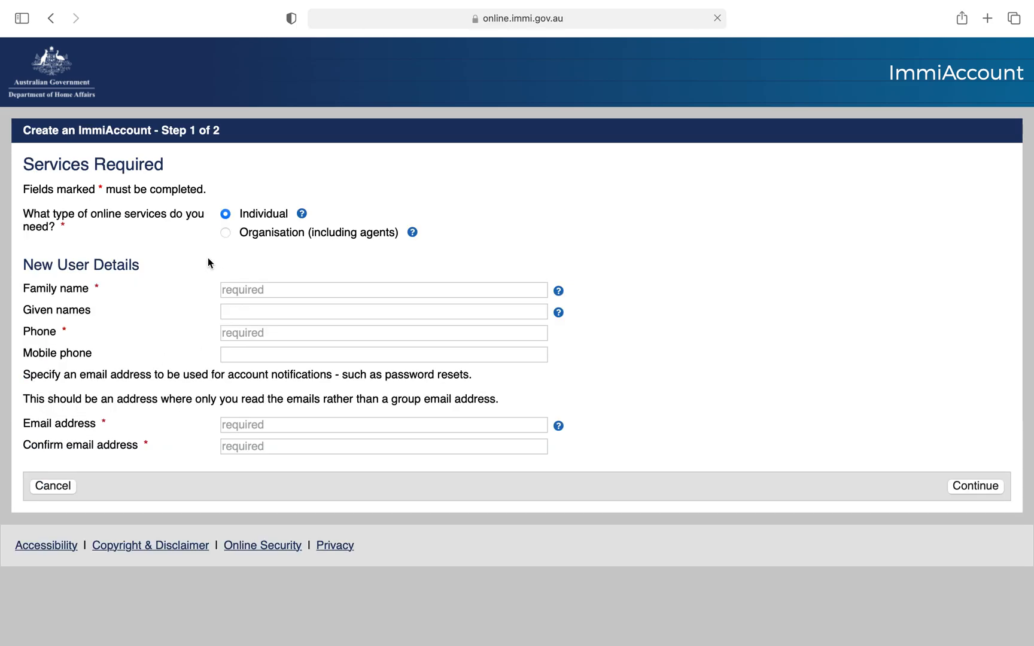
click(253, 290)
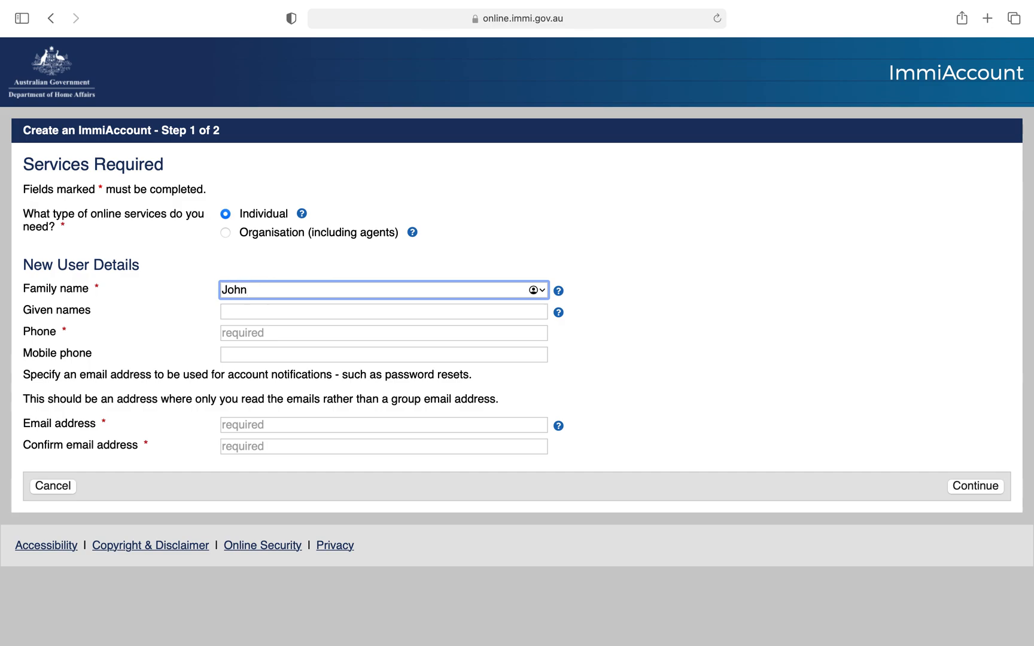
key(BackSpace)
key(BackSpace)
key(BackSpace)
key(BackSpace)
key(BackSpace)
key(BackSpace)
key(BackSpace)
key(BackSpace)
key(Tab)
key(Tab)
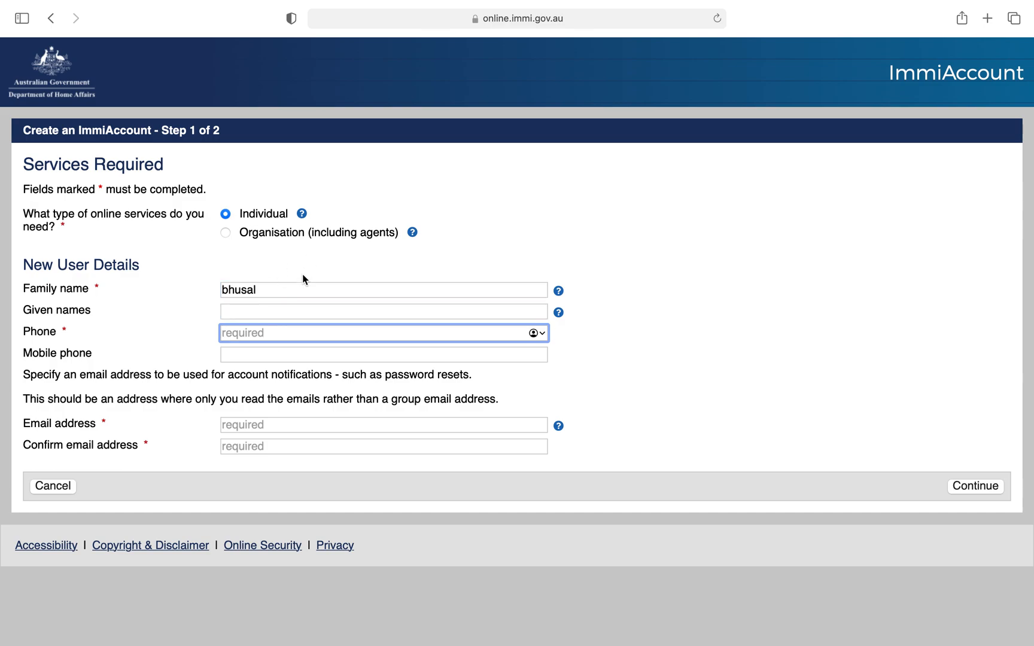
click(280, 313)
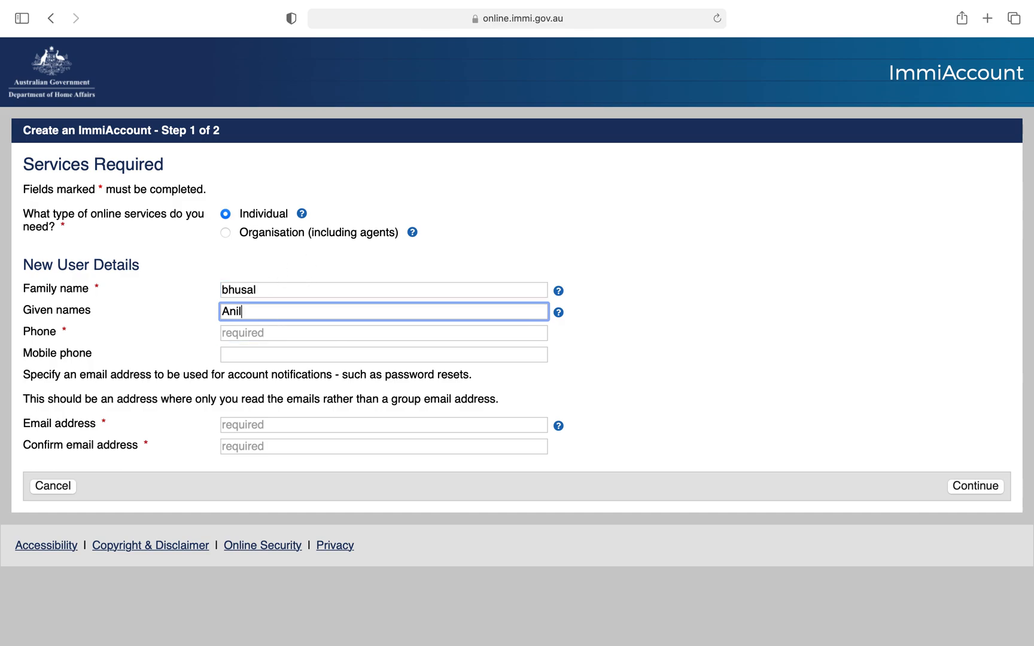
click(288, 335)
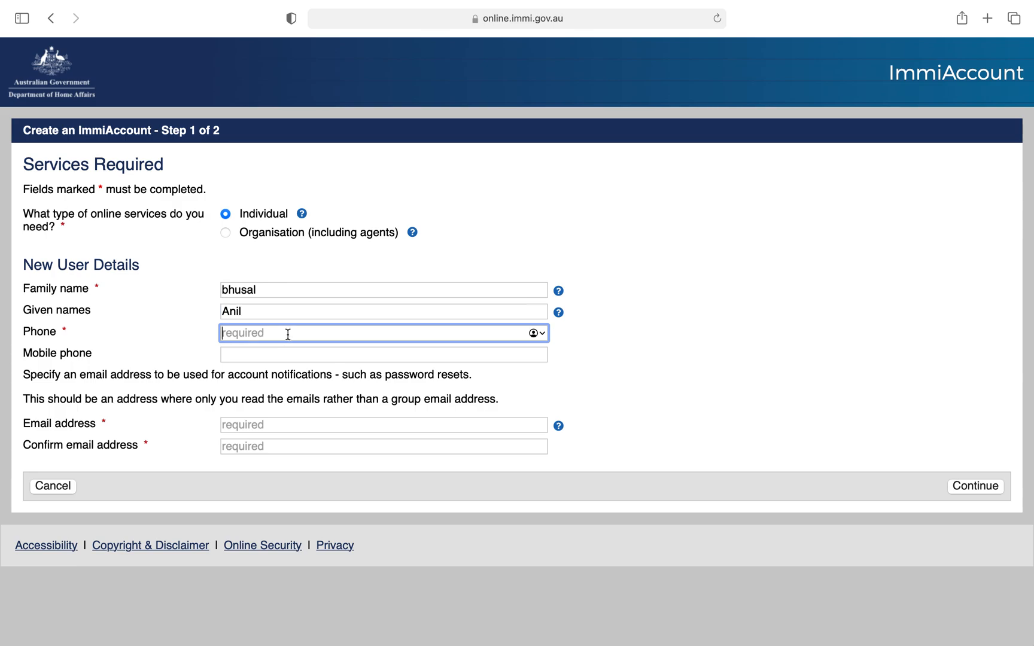
text(9999999)
Type and then clear both the Email and Confirm email fields, then check the email inbox
click(271, 424)
text(vsjkdnv@bdfkjdsn)
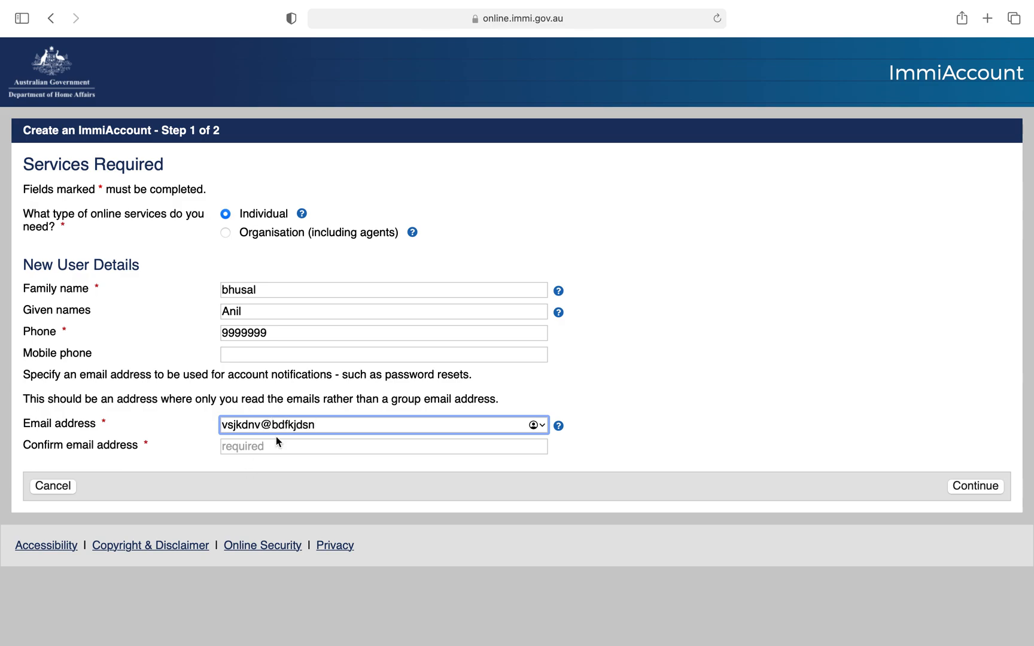
click(276, 444)
text(vndfjkn)
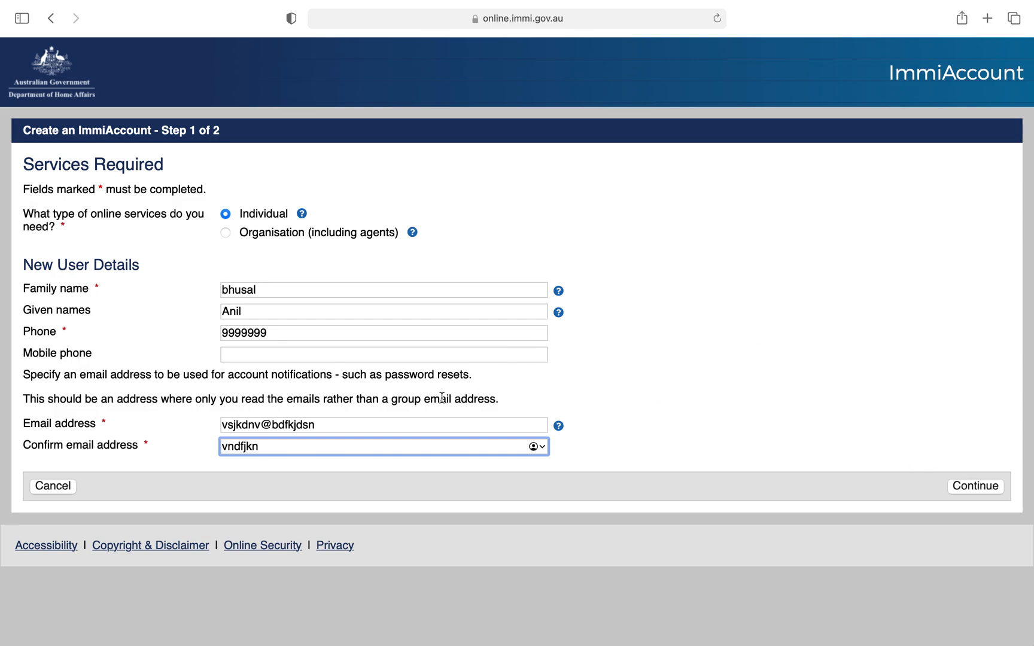
drag(284, 450, 180, 449)
key(BackSpace)
drag(328, 429, 147, 401)
key(BackSpace)
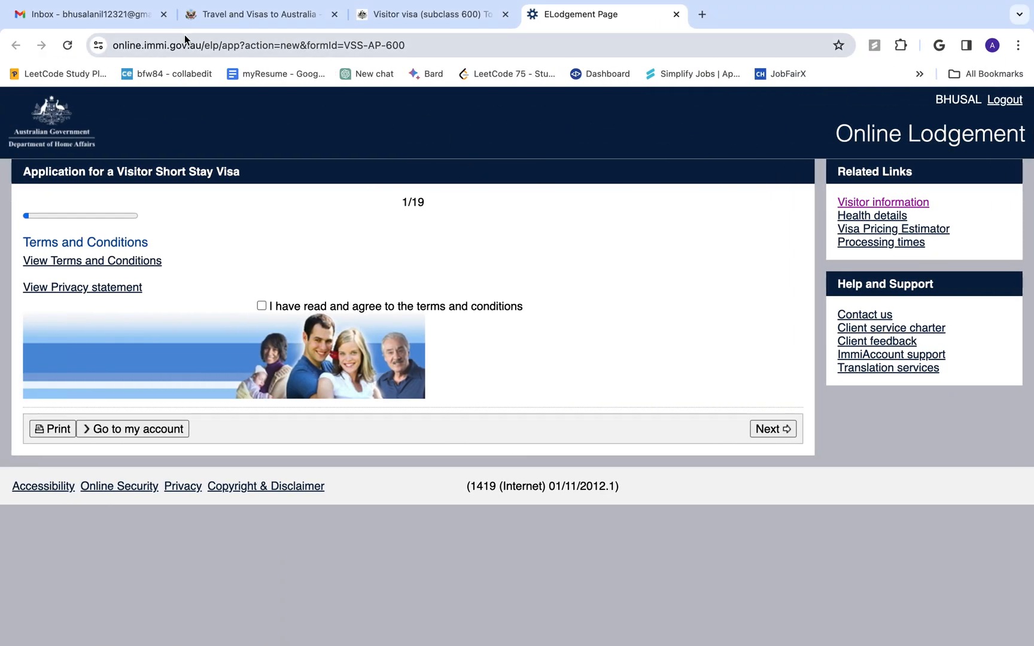
click(116, 19)
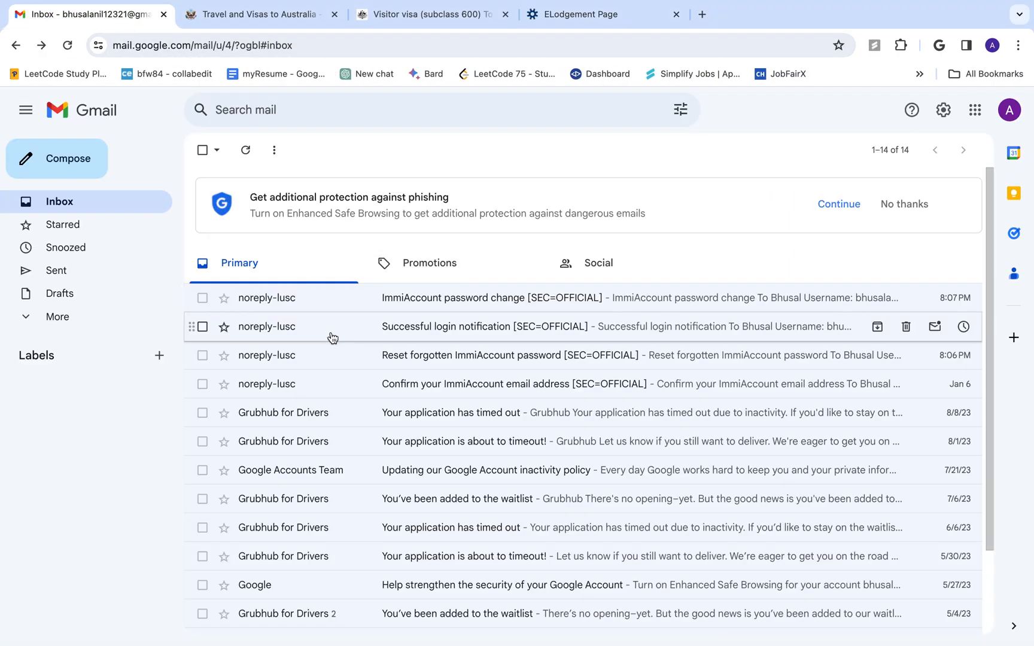
click(339, 387)
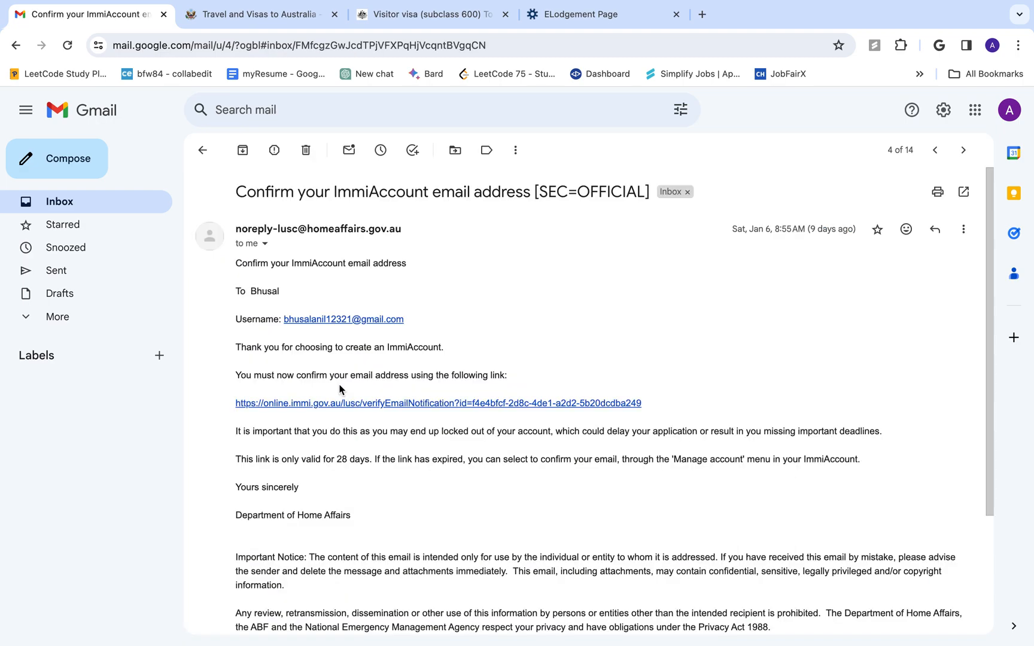
scroll(339, 388, down, 2)
scroll(339, 389, up, 1)
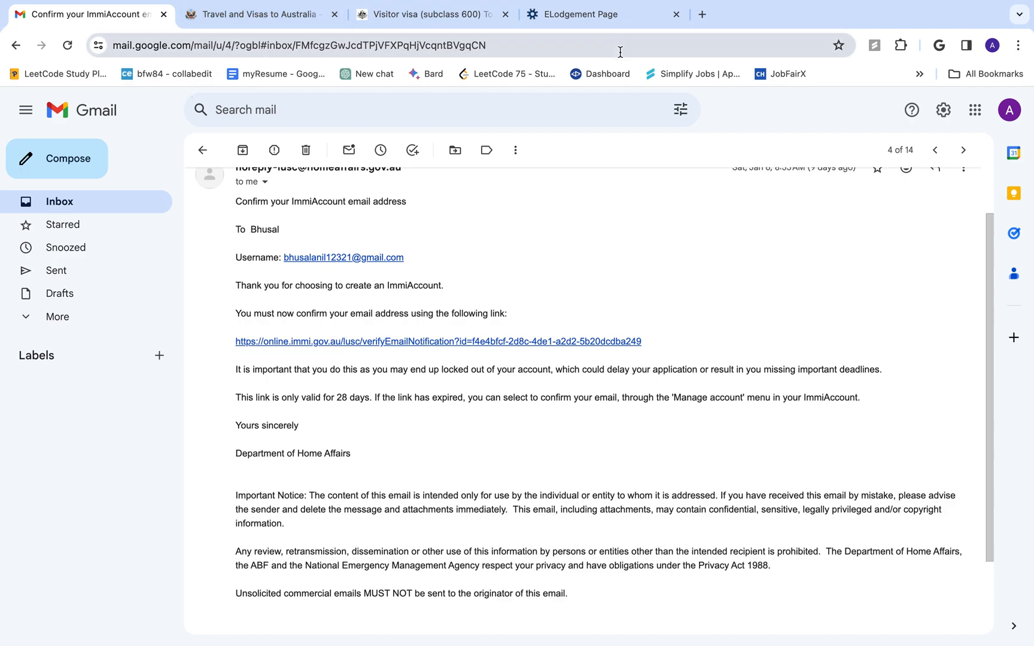
click(601, 28)
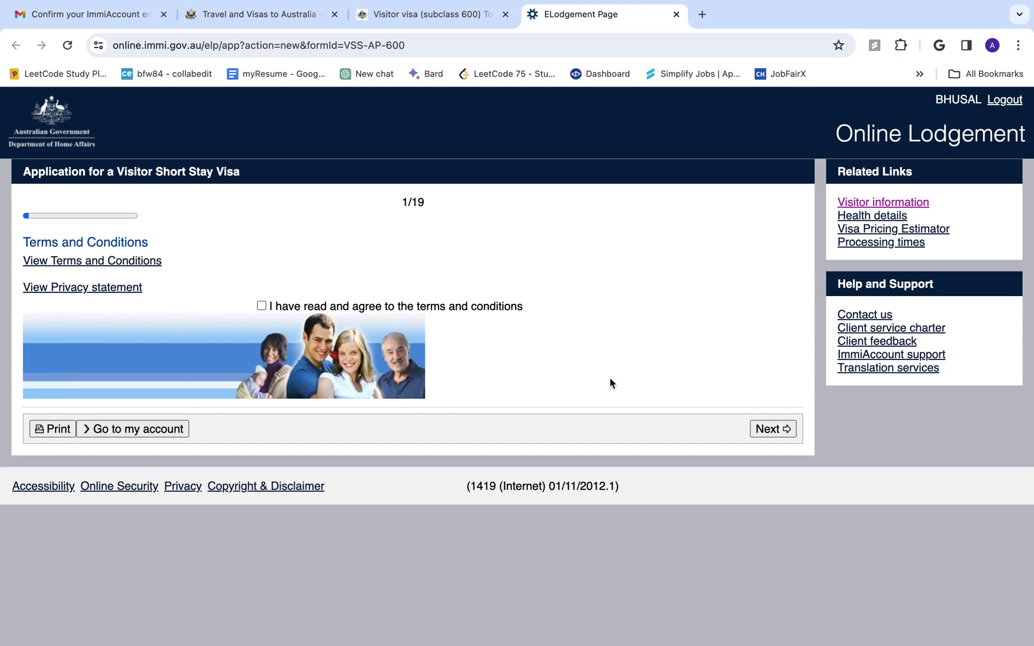
Review the tourist stream information, then accept the terms and conditions and continue to page 2
click(465, 17)
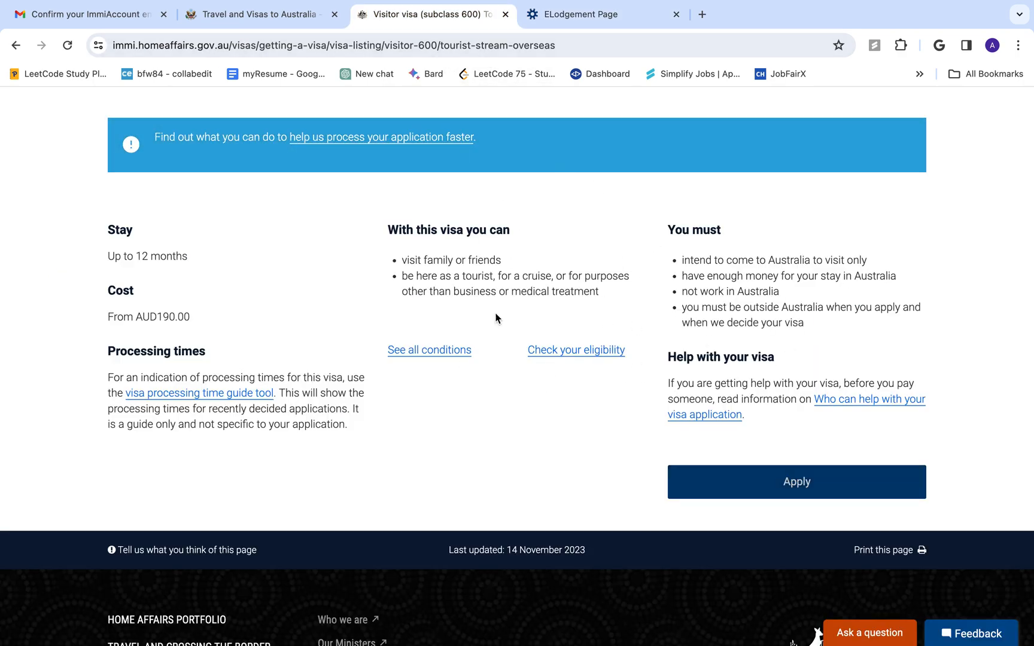
scroll(512, 330, up, 4)
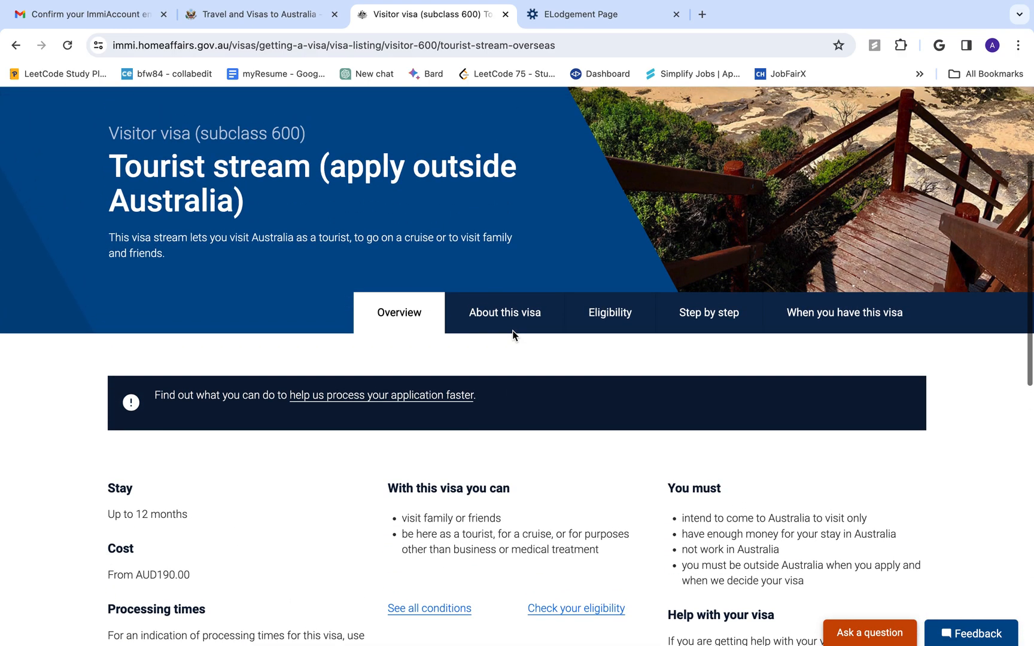
scroll(512, 330, down, 3)
click(614, 16)
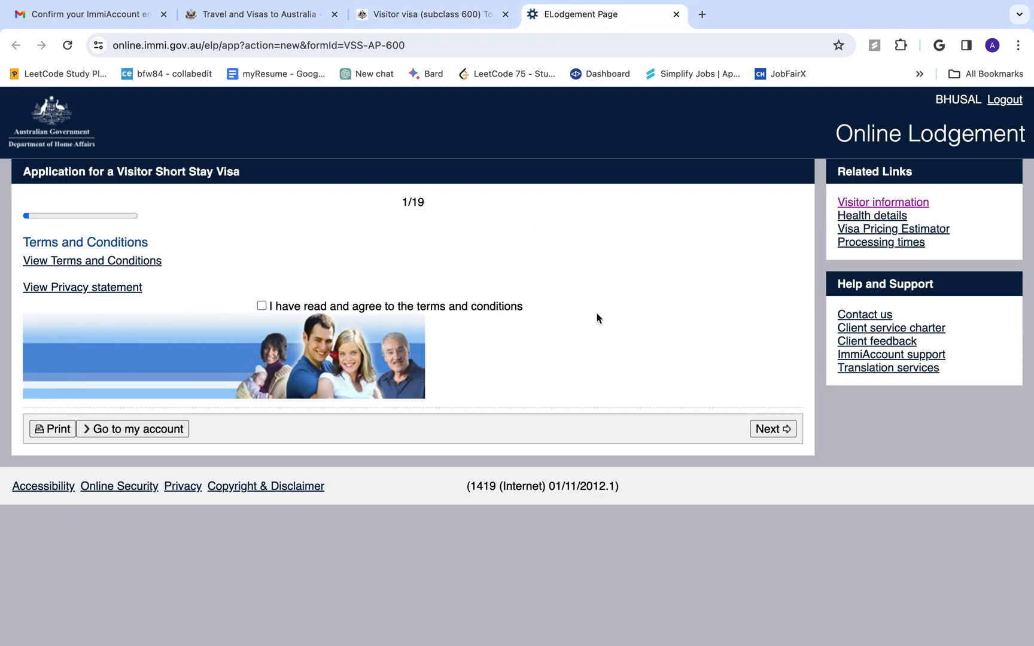
click(261, 306)
click(778, 431)
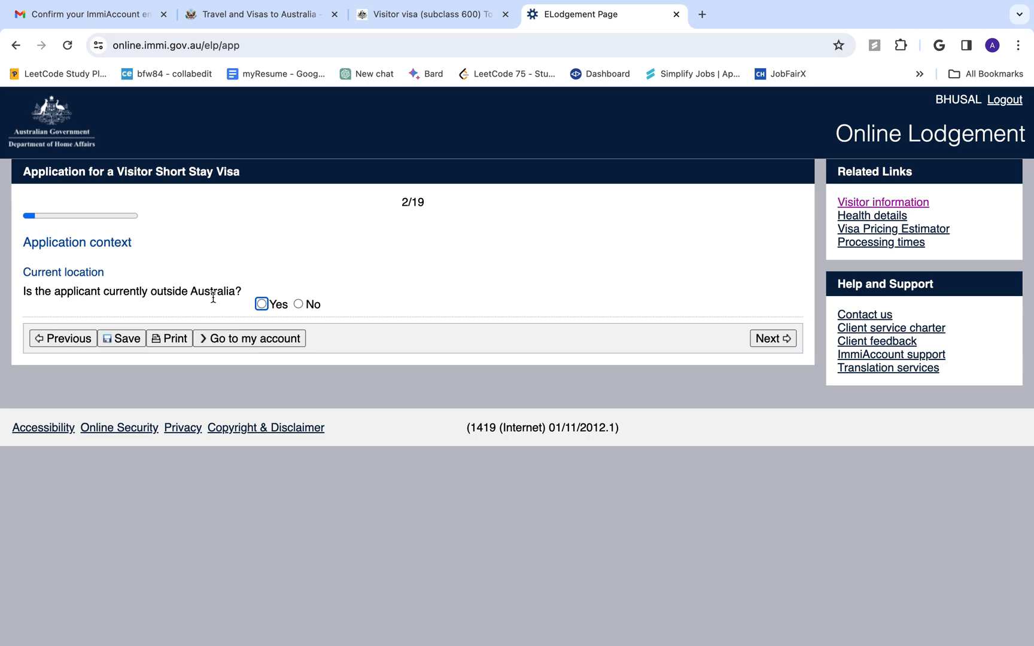
Record the applicant as outside Australia in NEPAL with Citizen status, applying for the Tourist stream
click(259, 303)
click(310, 376)
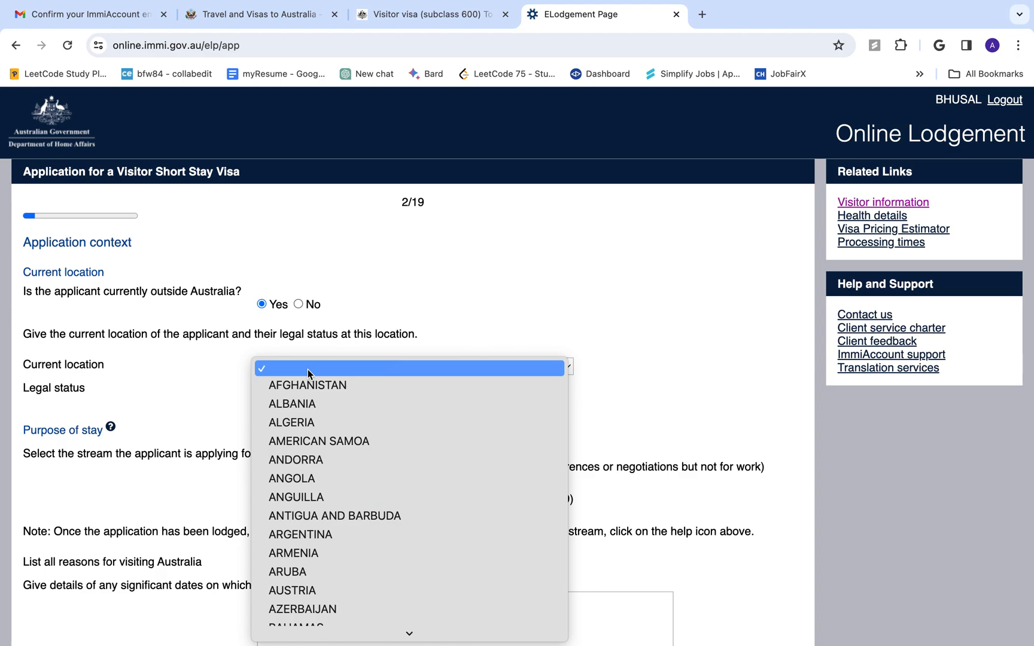
text(nepal)
key(Return)
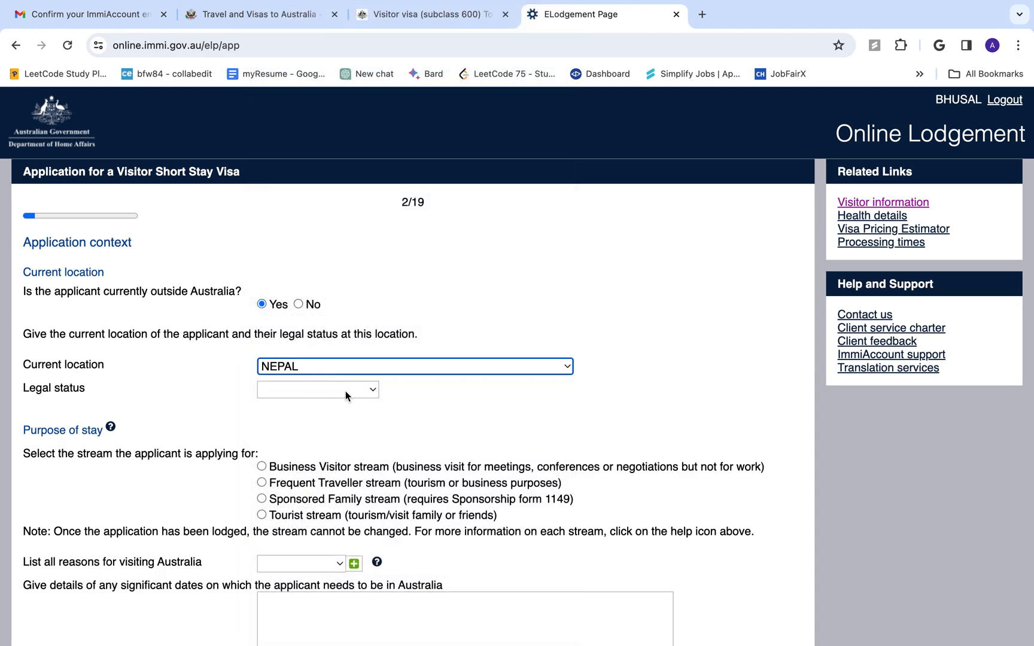
click(328, 391)
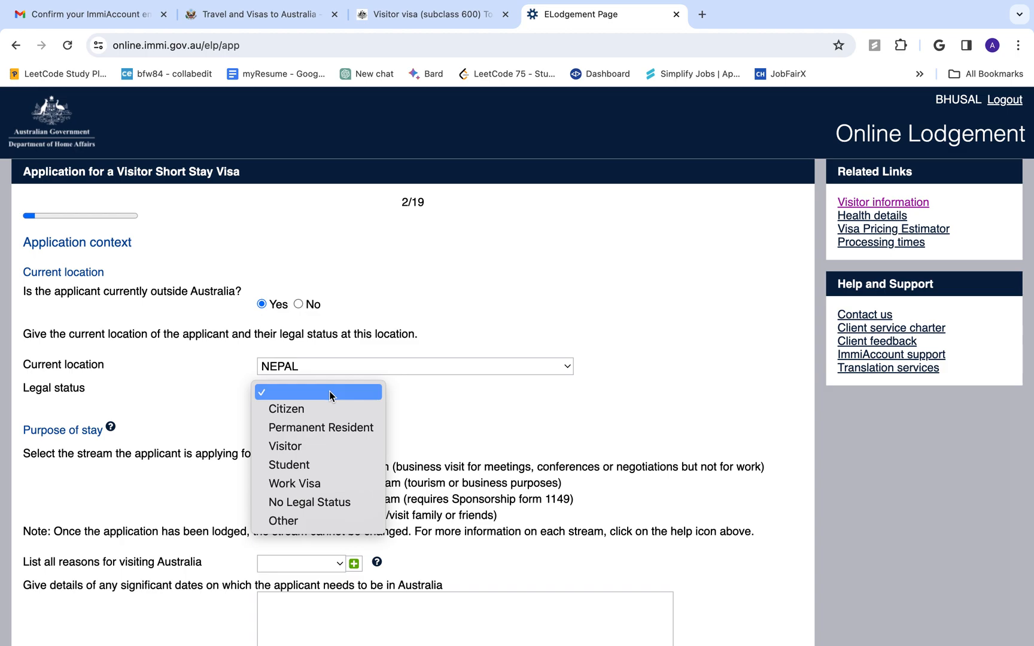
click(323, 409)
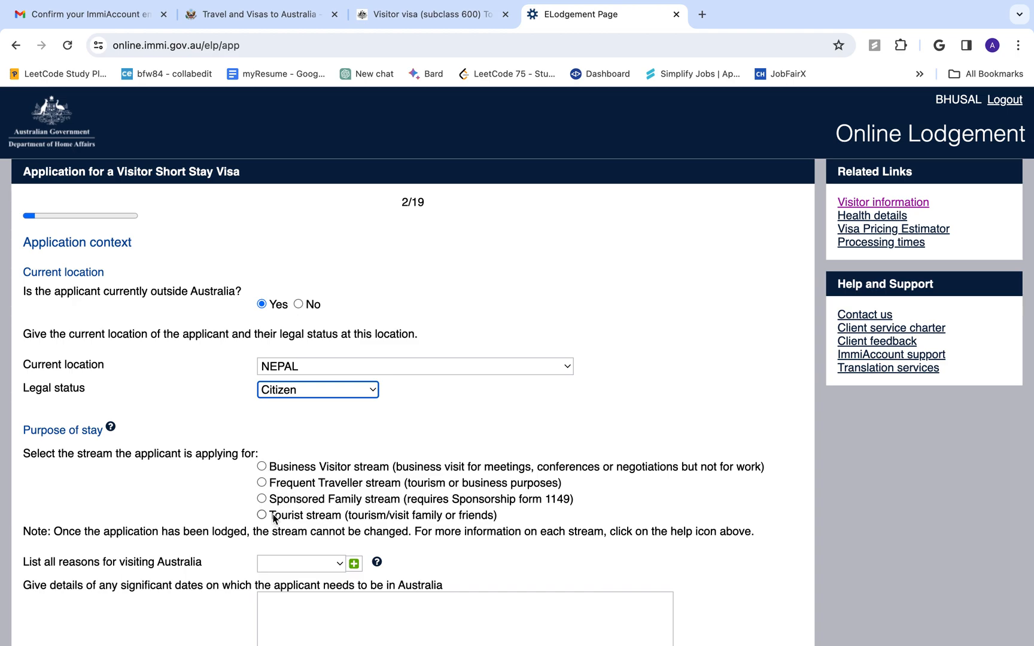
click(263, 515)
click(263, 516)
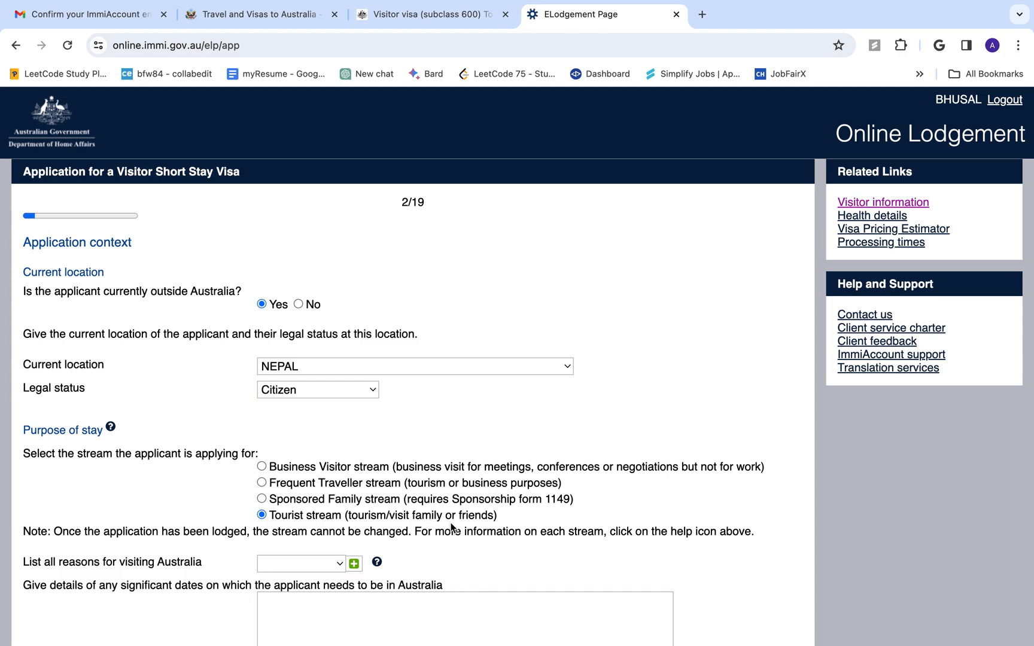
scroll(352, 526, down, 2)
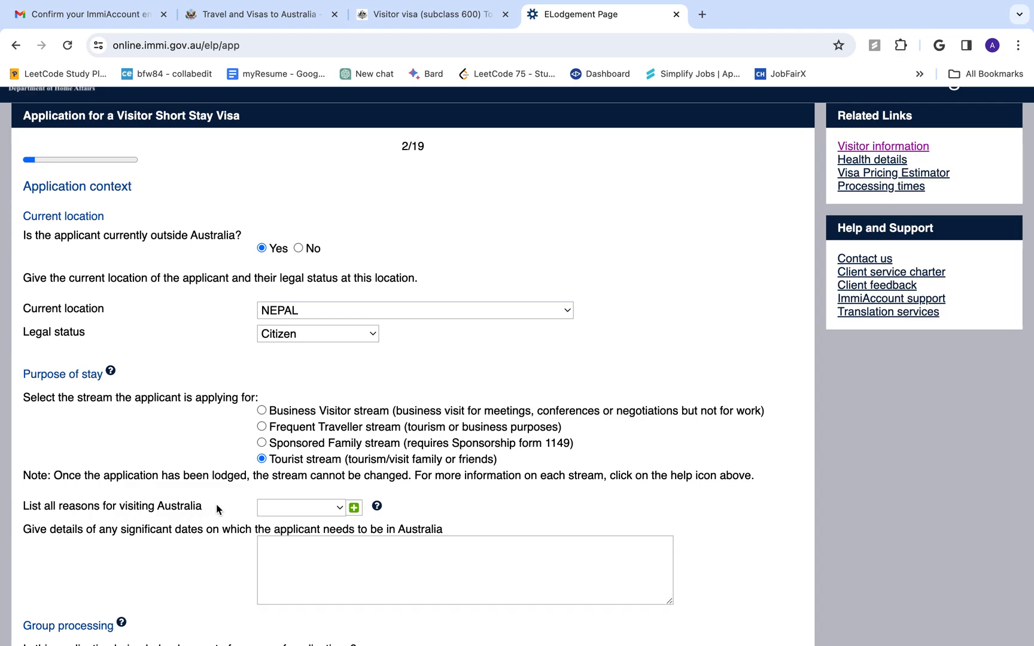
Choose Tourism as the visit reason and enter travel dates 'Feb 1 2024 - Feb 14 2024'
drag(216, 506, 17, 509)
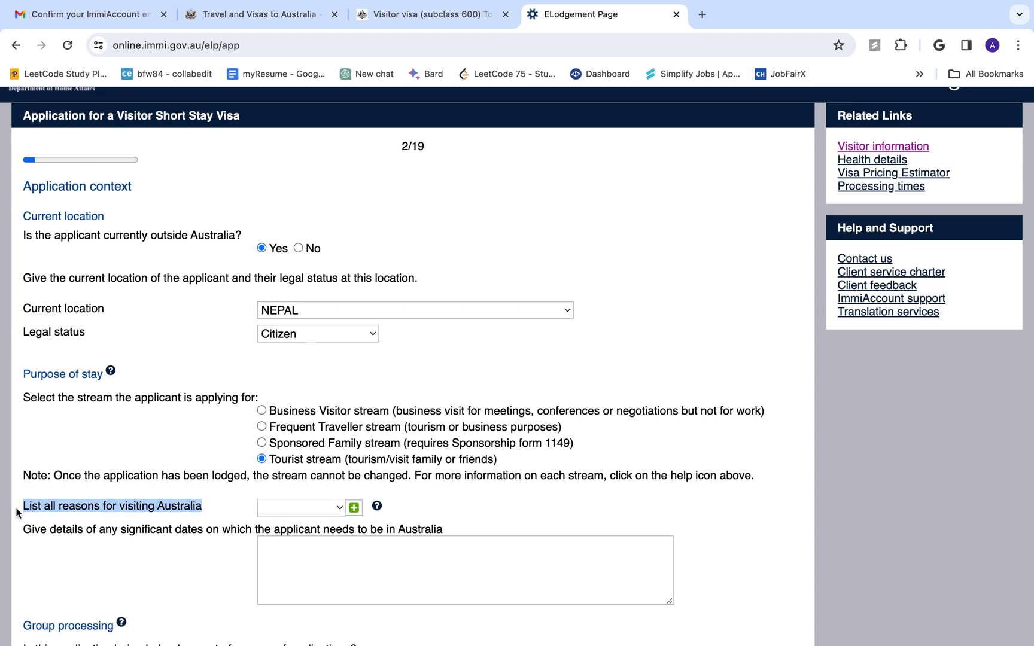
click(319, 507)
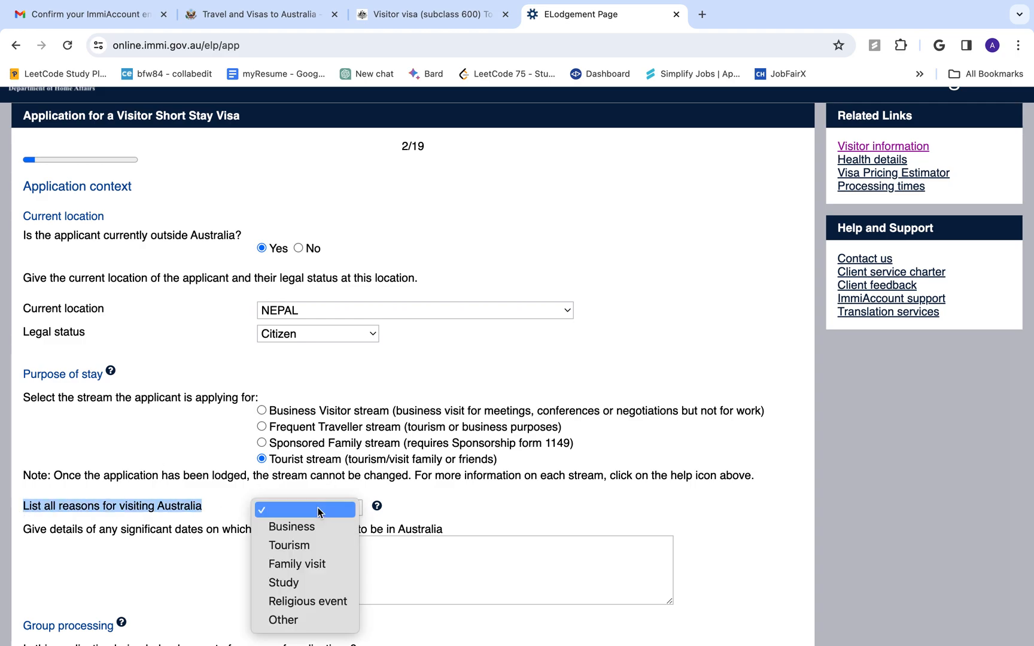
click(281, 545)
scroll(454, 539, down, 3)
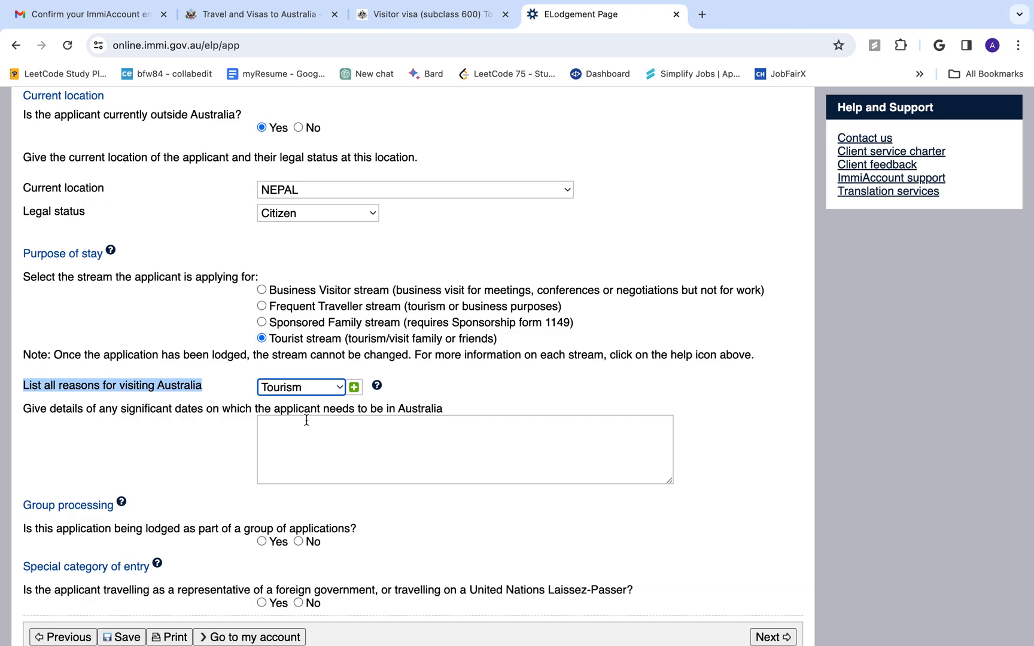
click(358, 438)
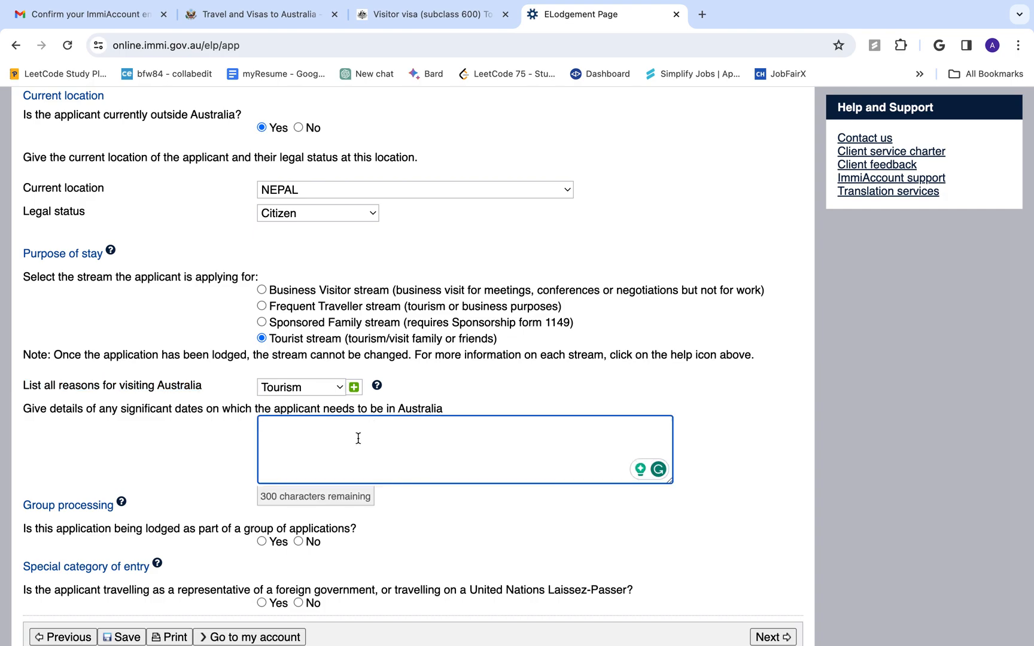
text(Feb 1 - Feb 14)
click(291, 423)
text(2024)
click(433, 431)
text(2024)
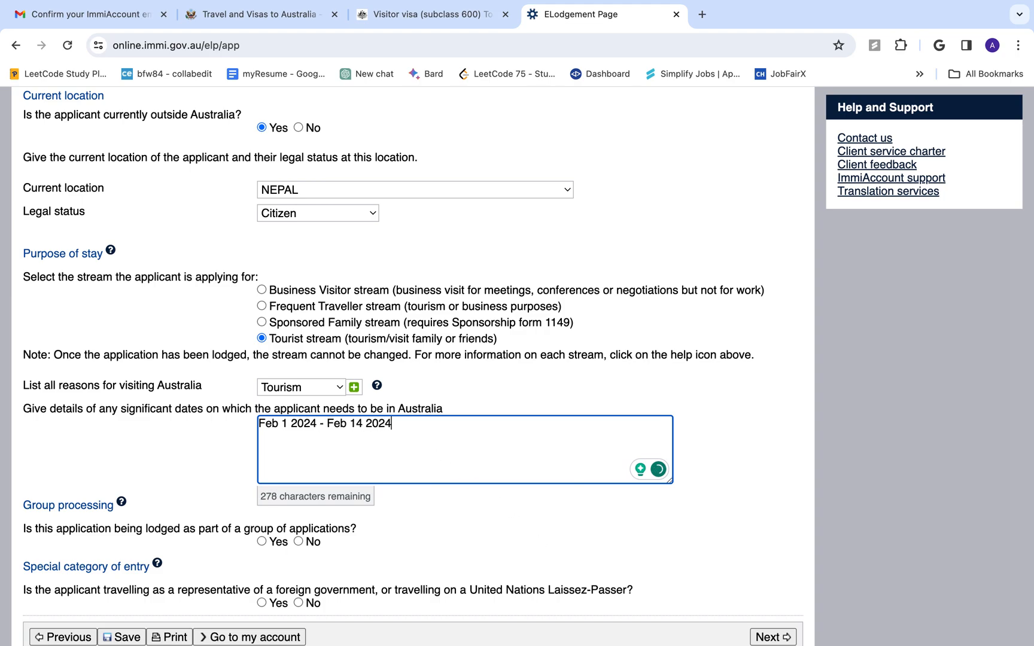
Answer No to group processing and special category of entry, then save and continue to page 3
scroll(415, 454, down, 3)
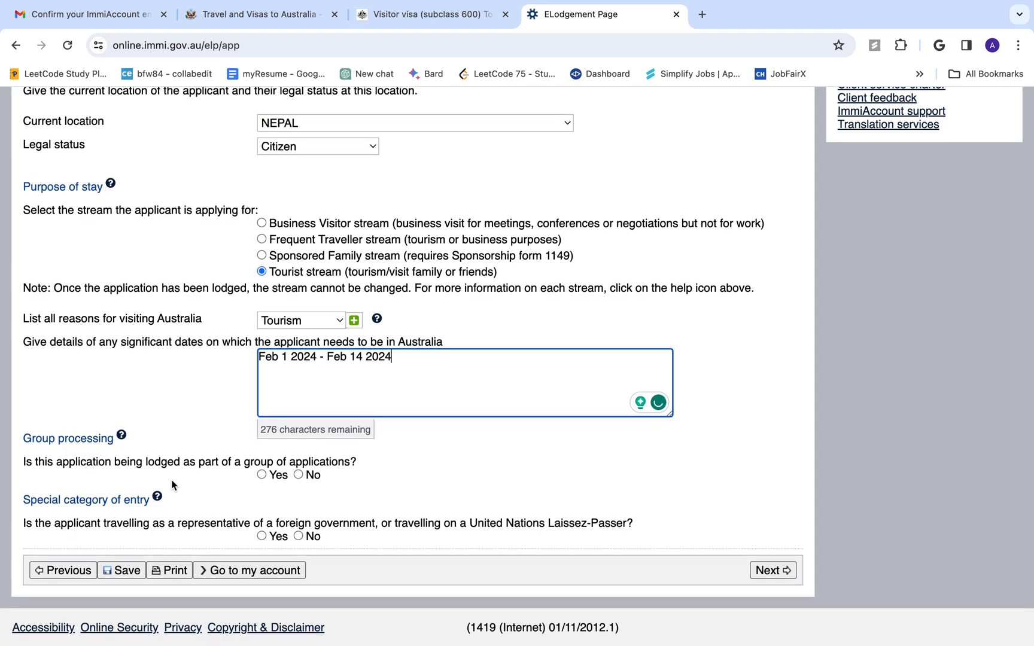
click(261, 475)
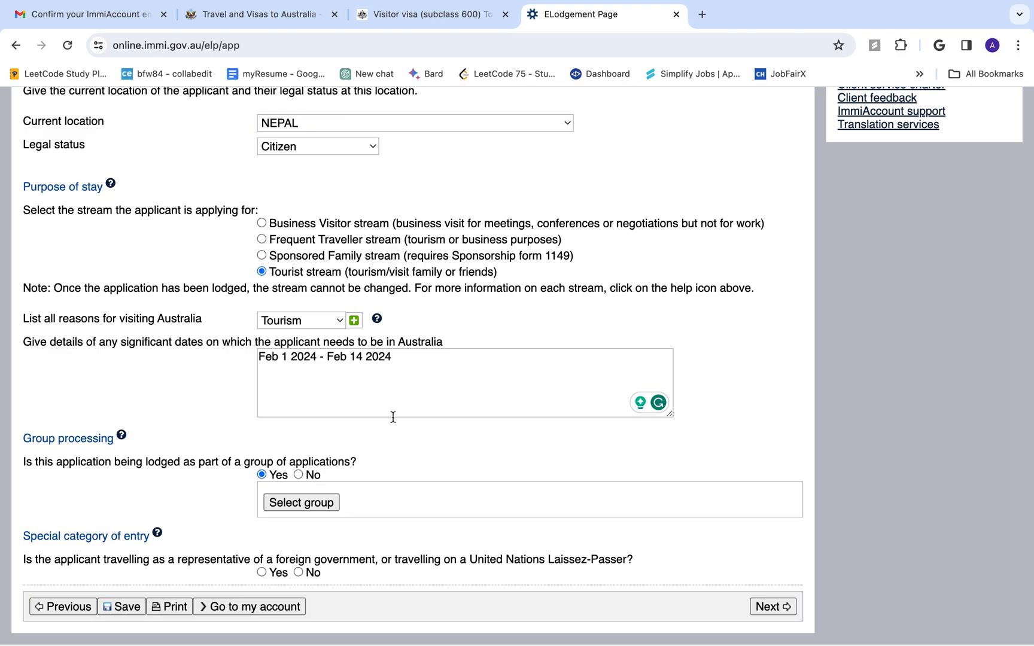
click(302, 474)
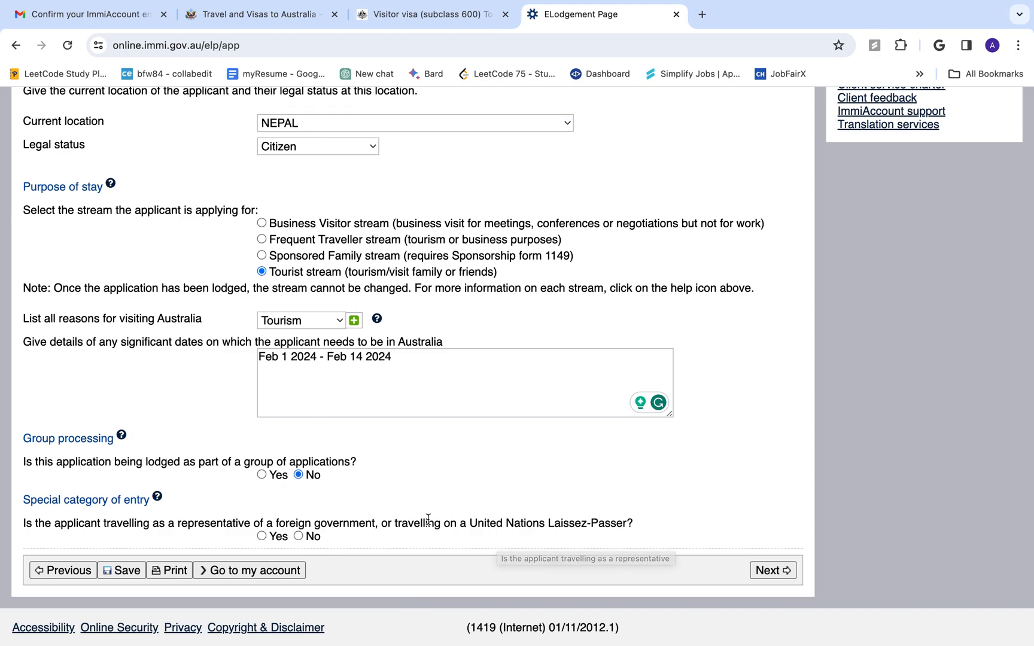
click(298, 536)
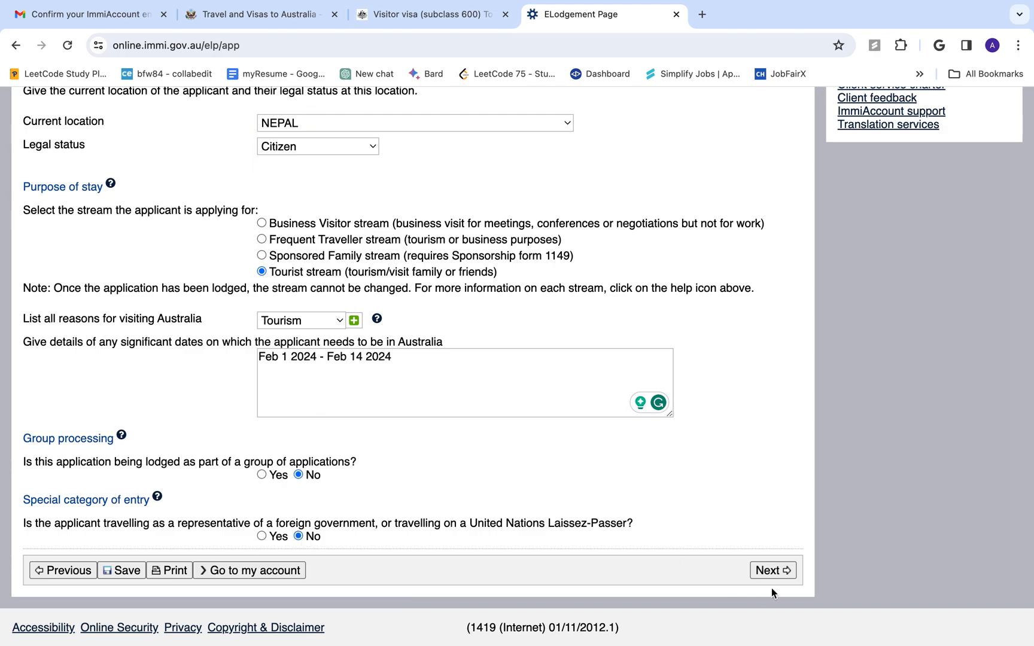
click(768, 571)
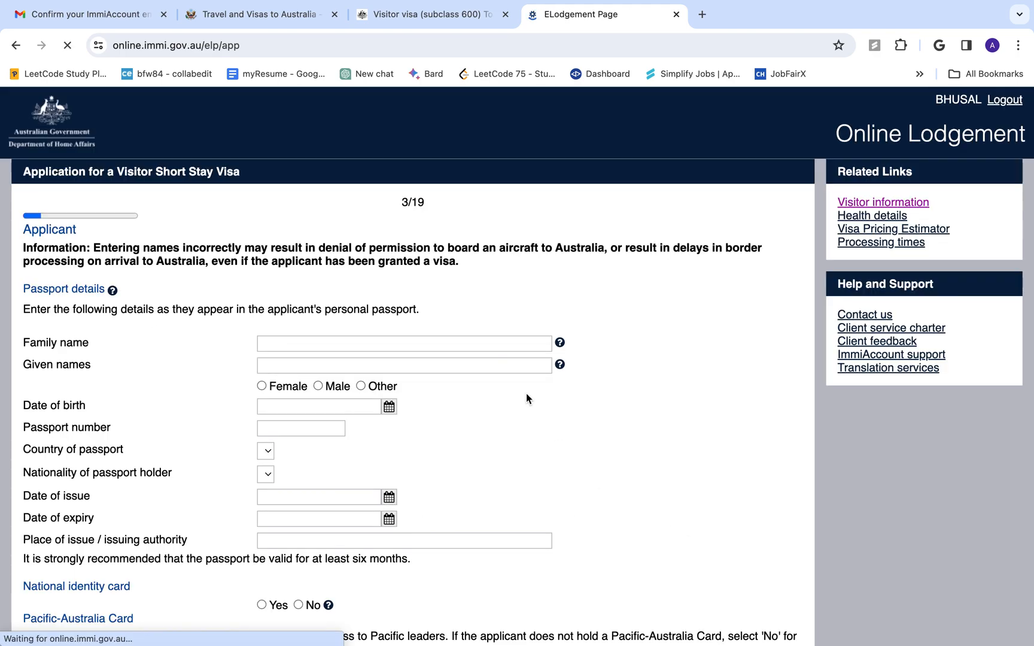
Enter the applicant's family and given names and mark the sex as Male
click(310, 366)
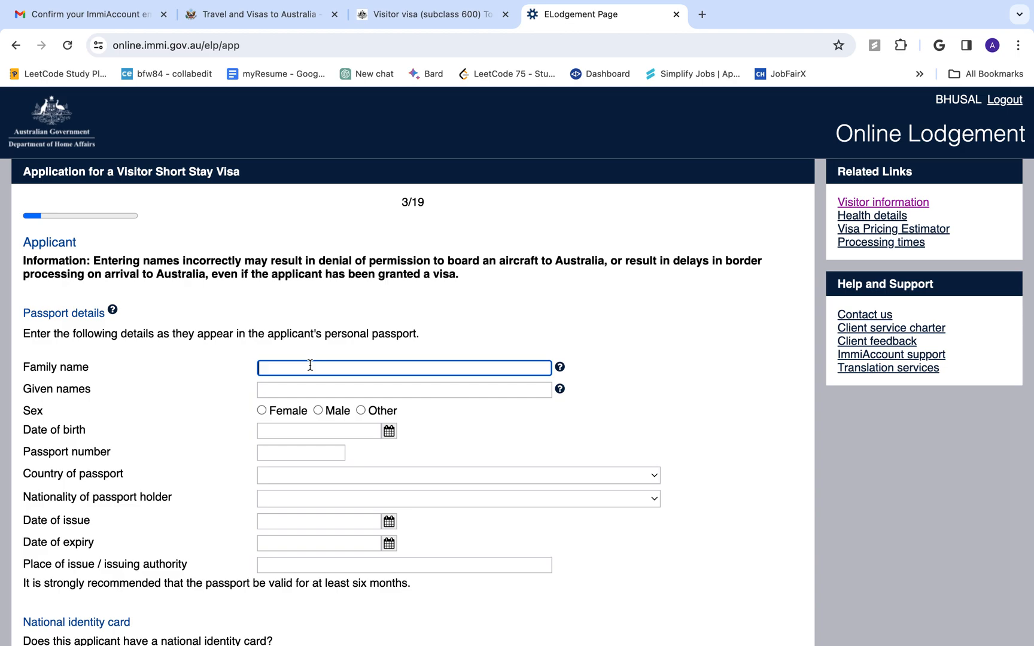
key(Tab)
key(Tab)
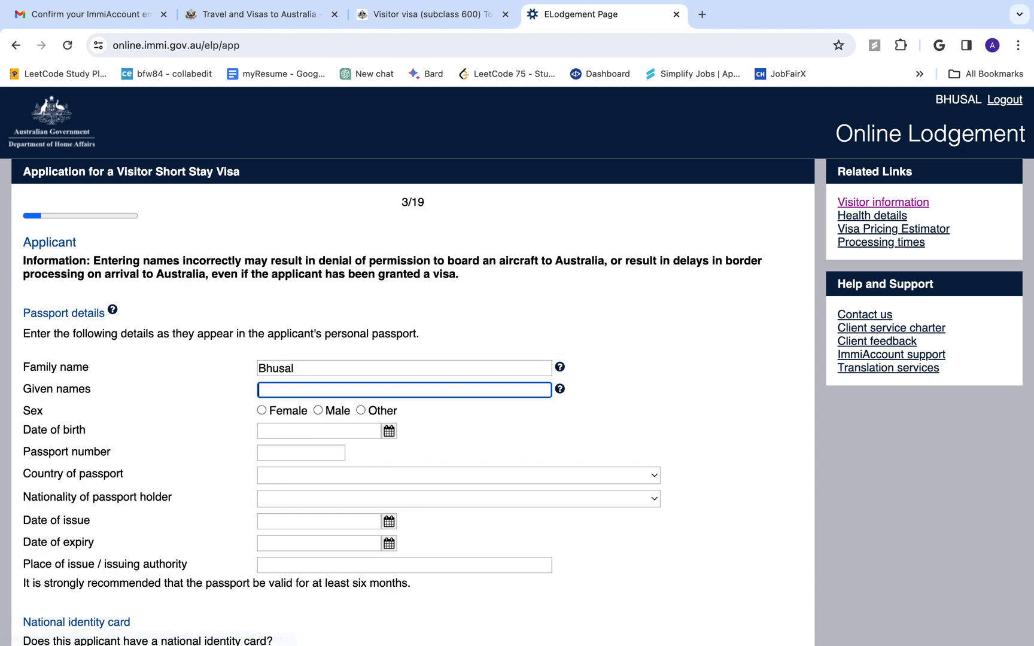
click(327, 414)
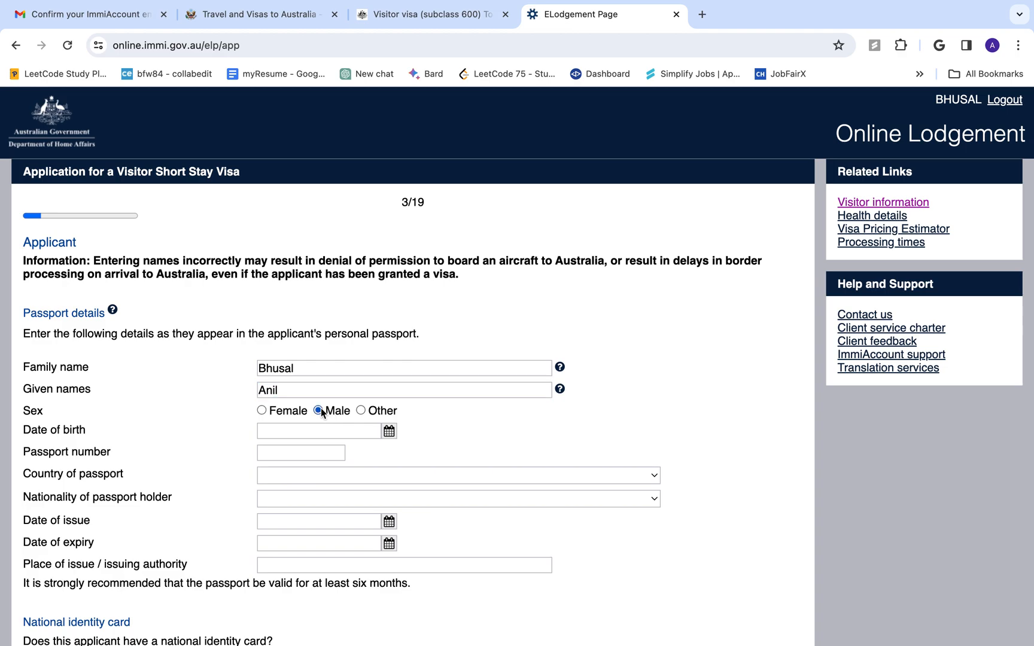
Set the date of birth in the calendar to day 1 of 1995
click(390, 432)
click(246, 451)
key(BackSpace)
key(BackSpace)
key(BackSpace)
key(BackSpace)
text(1996)
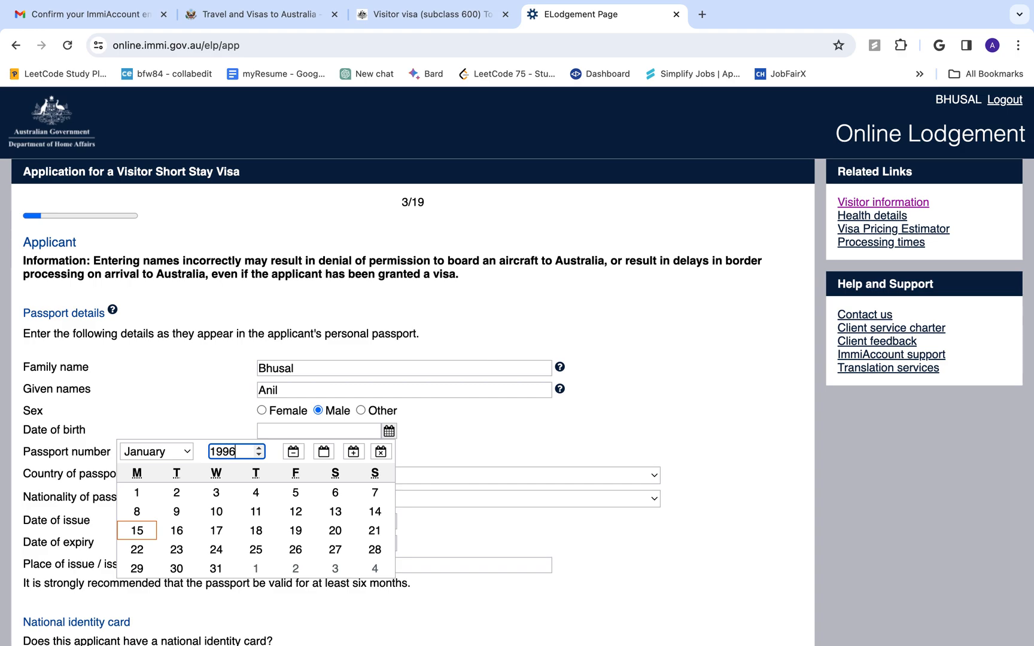
key(BackSpace)
text(5)
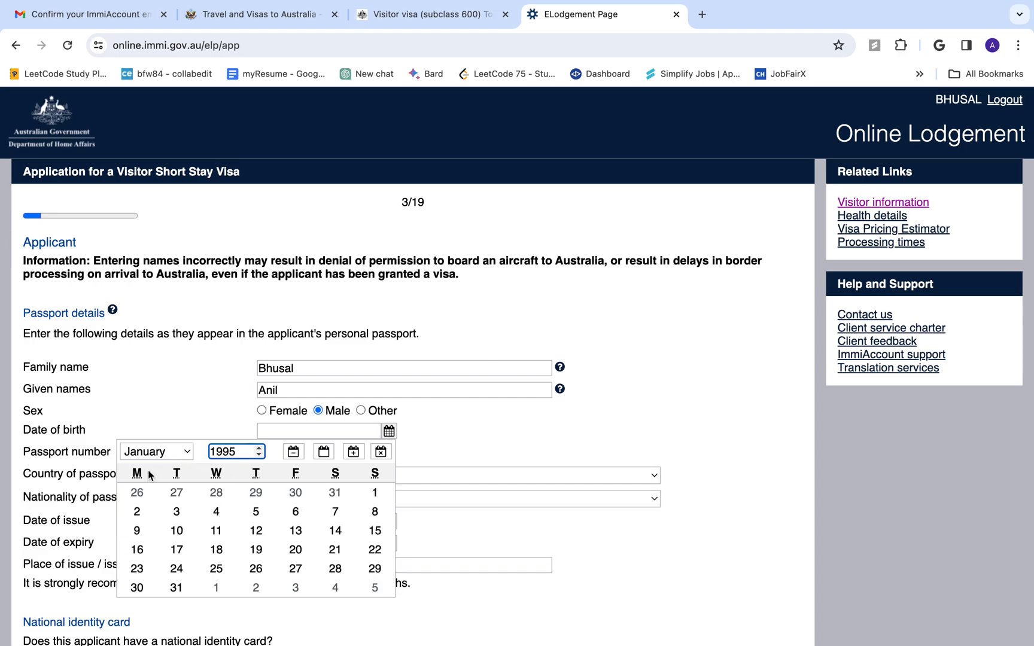
click(374, 492)
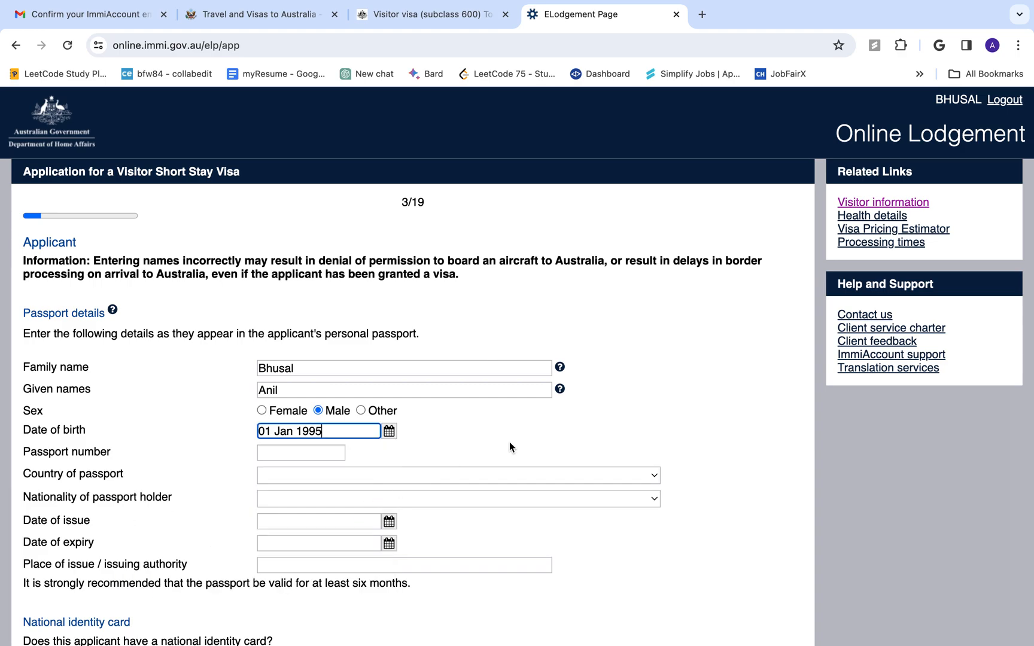
Enter the passport number and choose NEPAL - NPL as passport country and nationality
click(304, 452)
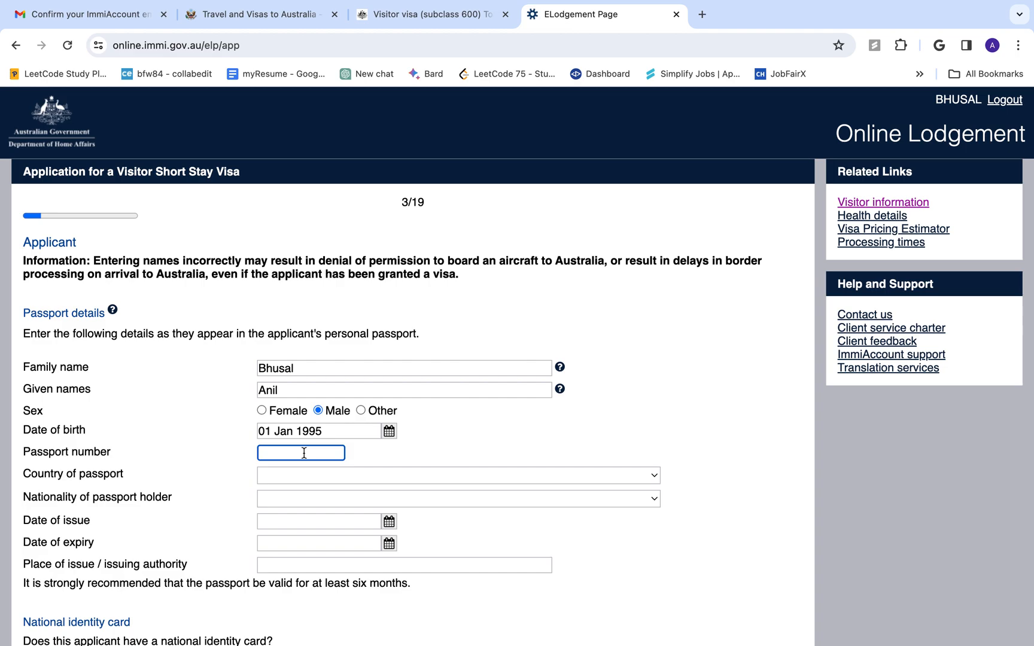
click(323, 477)
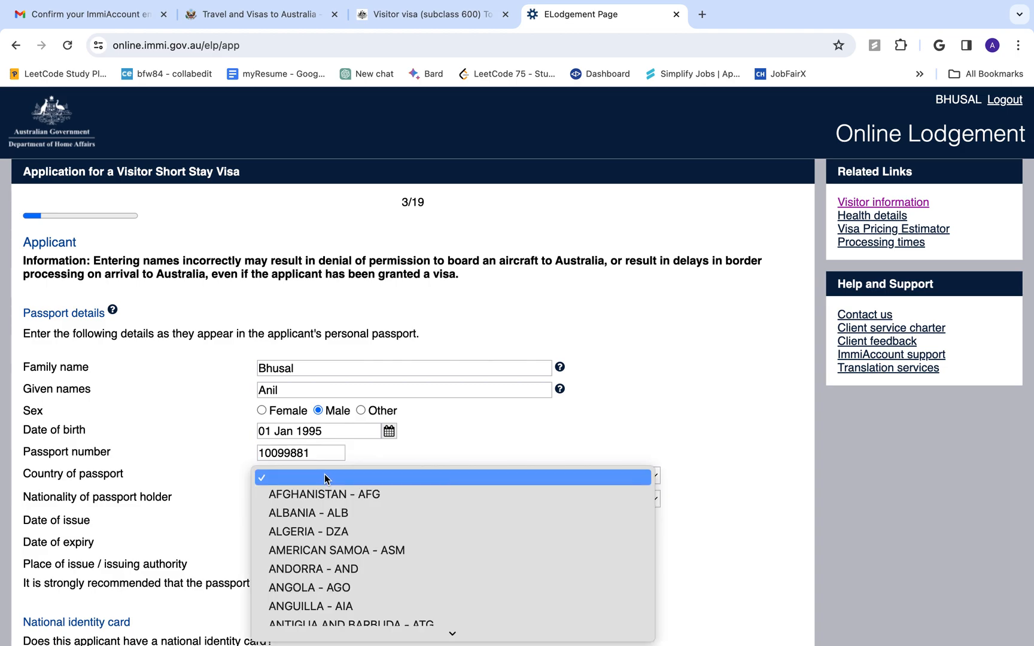
text(ne)
key(Return)
key(d)
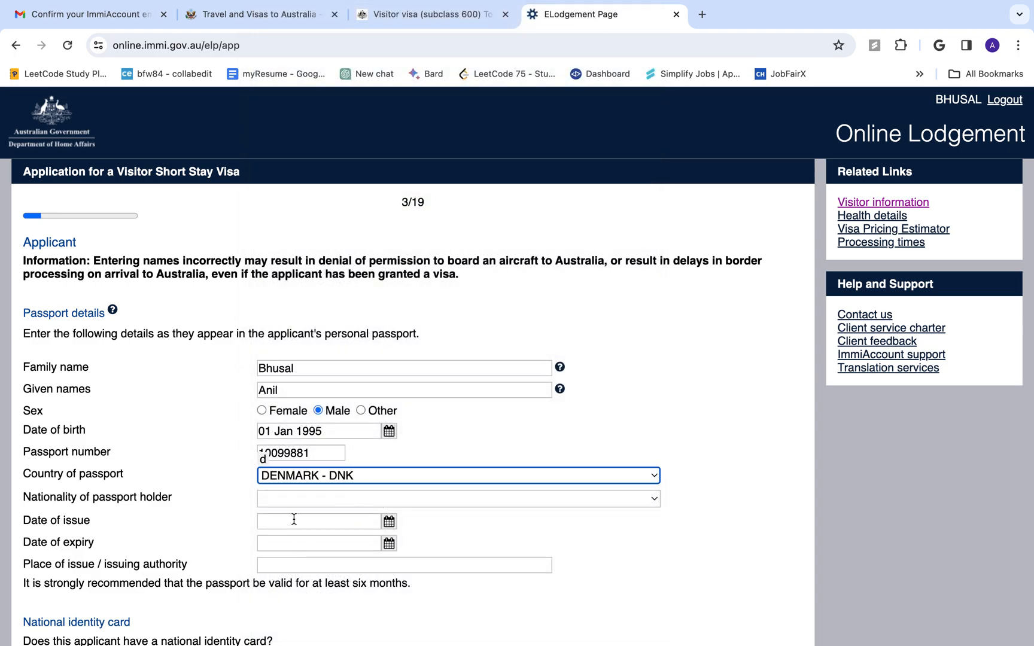
click(378, 477)
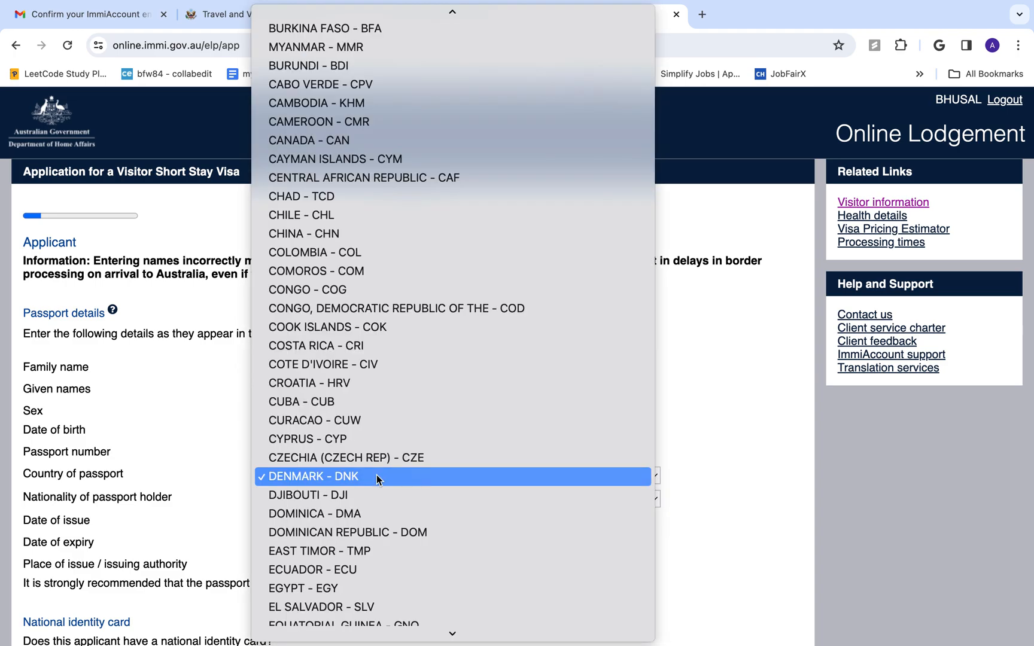
text(ne)
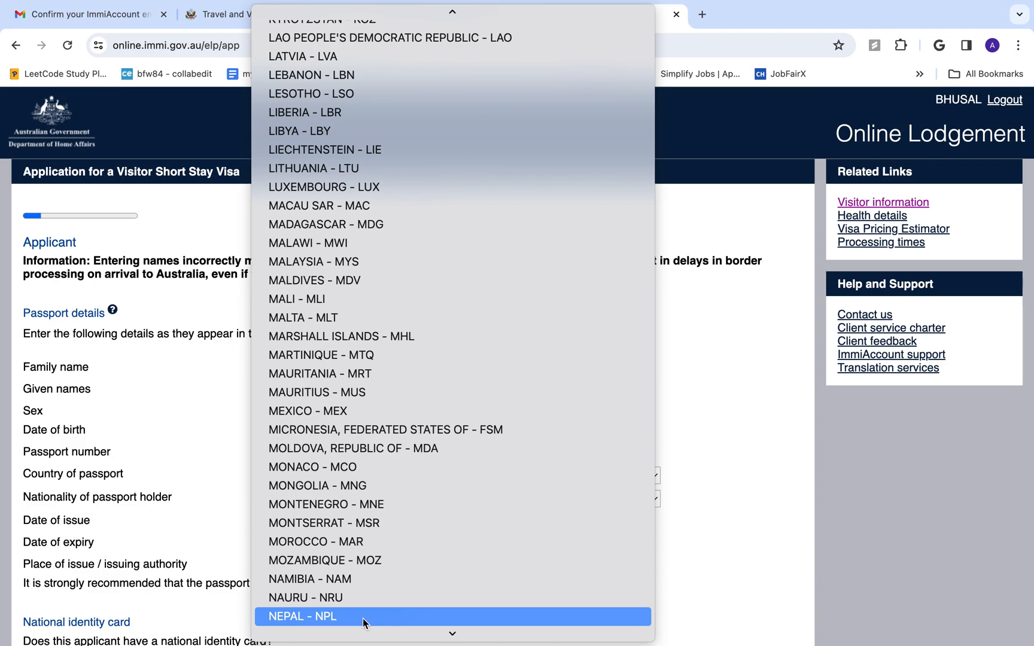
click(363, 618)
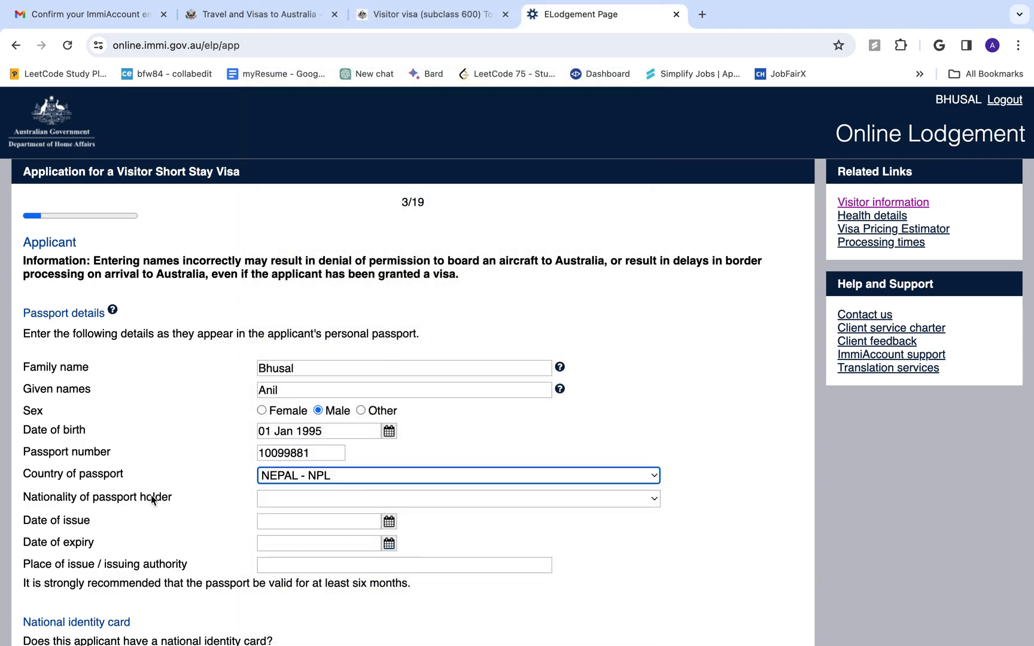
click(281, 499)
text(ne)
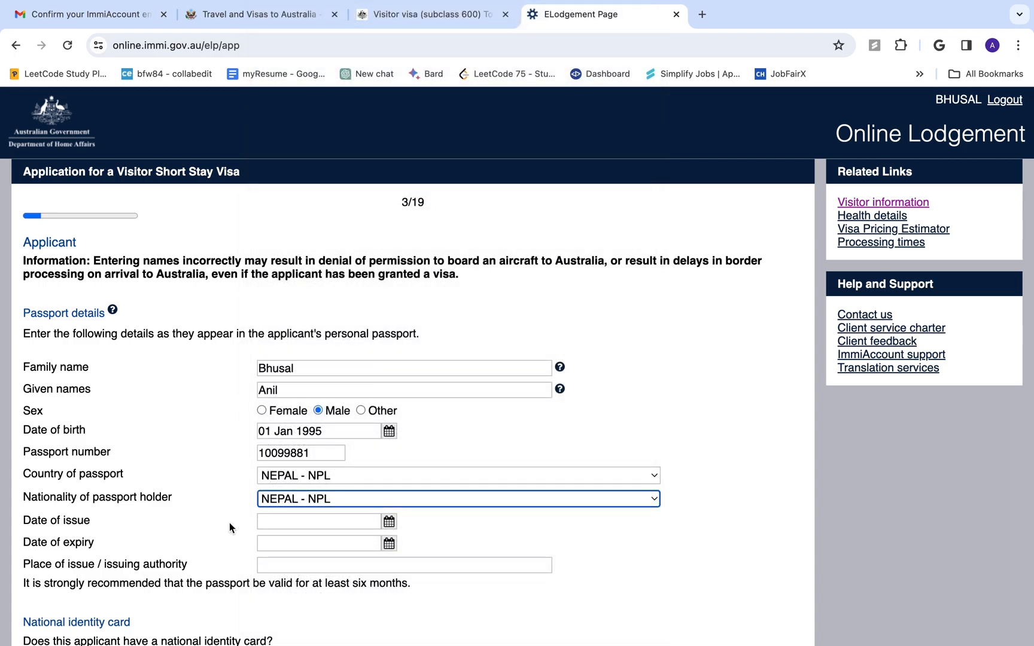
Set the passport issue date to 02 Jan 2015
click(390, 525)
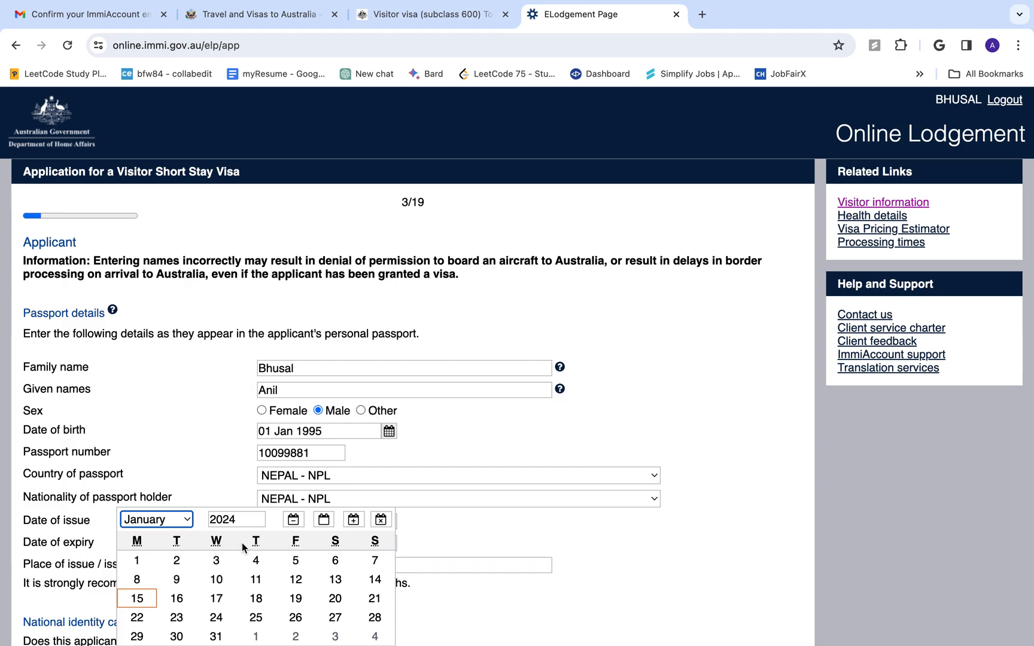
click(212, 518)
key(BackSpace)
key(BackSpace)
key(BackSpace)
key(BackSpace)
text(2015)
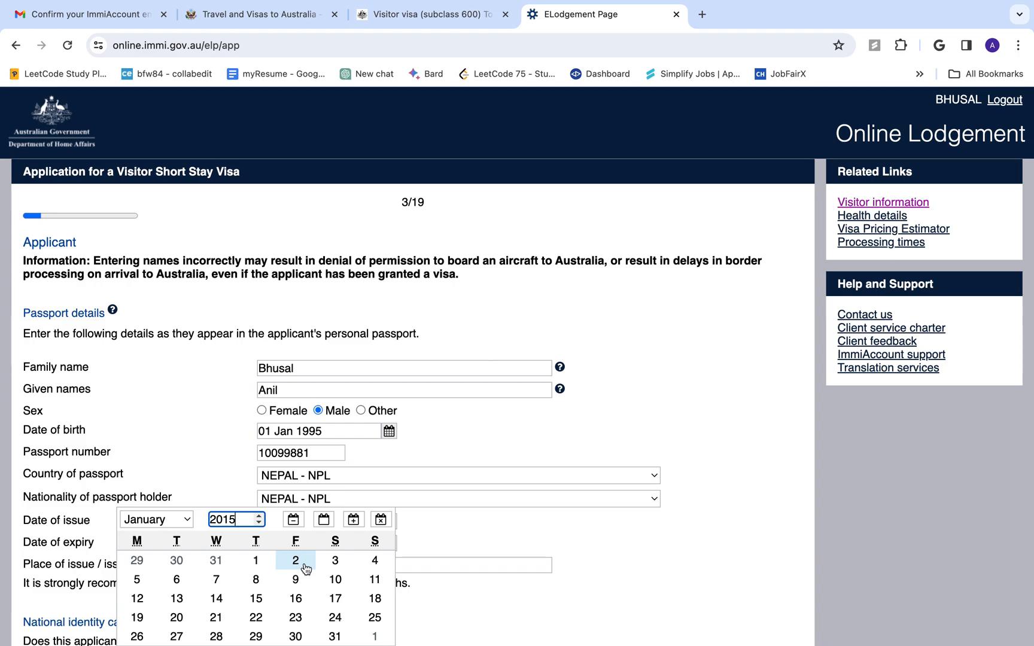
click(296, 561)
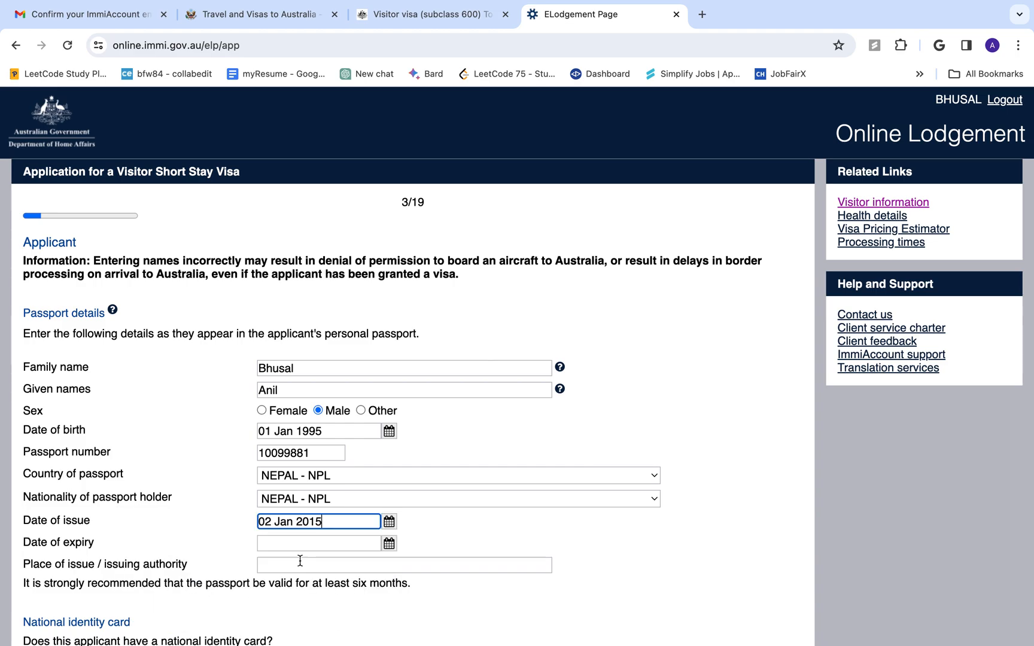
Set the passport expiry date to 01 Jan 2025
click(389, 543)
click(245, 521)
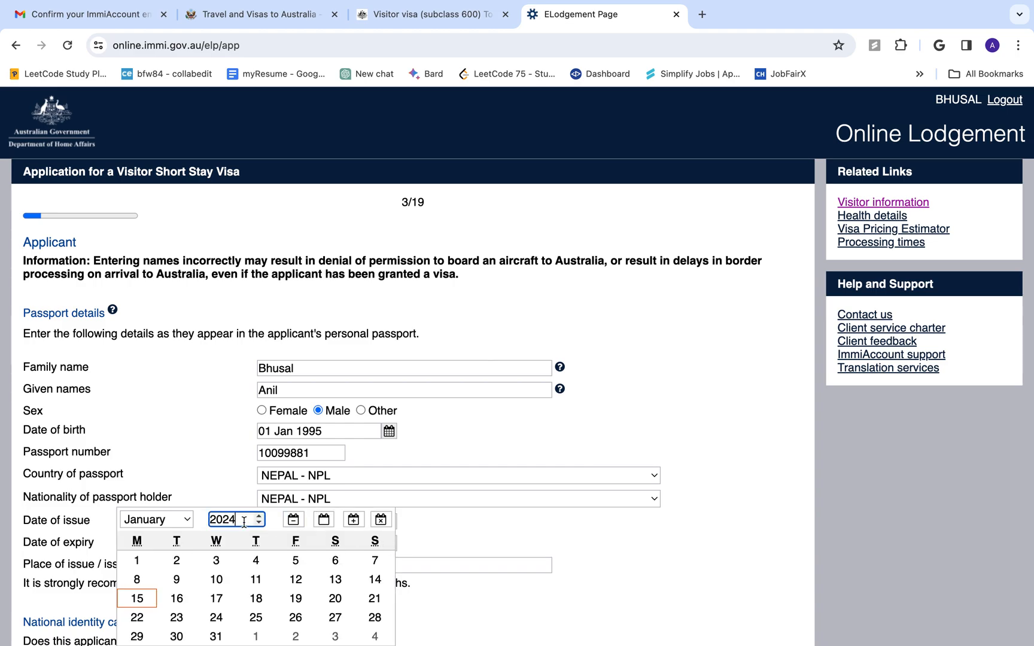
click(507, 531)
click(259, 523)
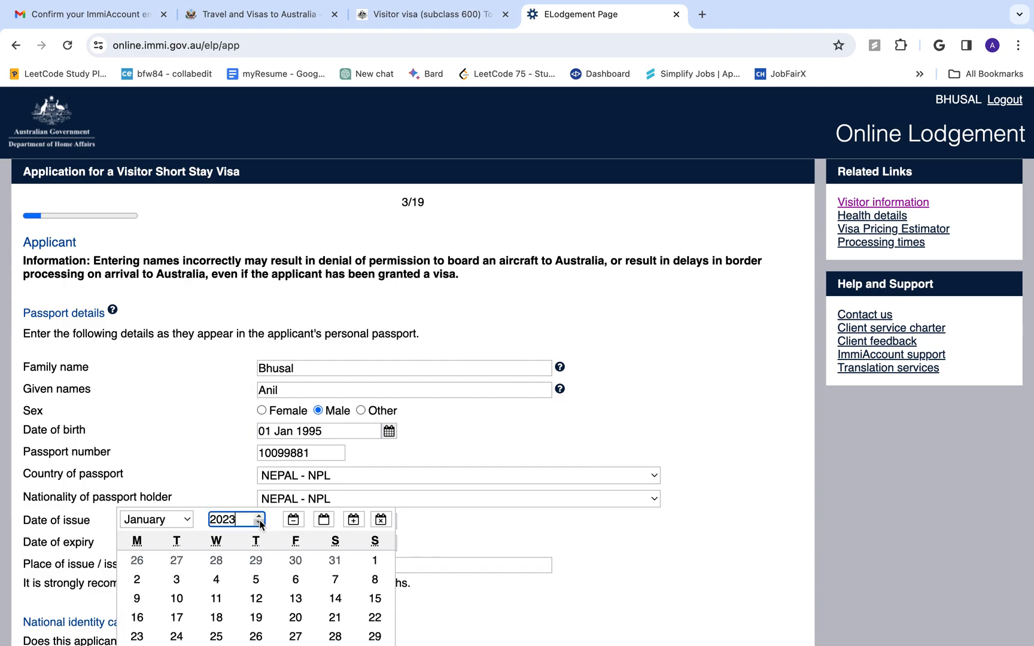
key(BackSpace)
text(5)
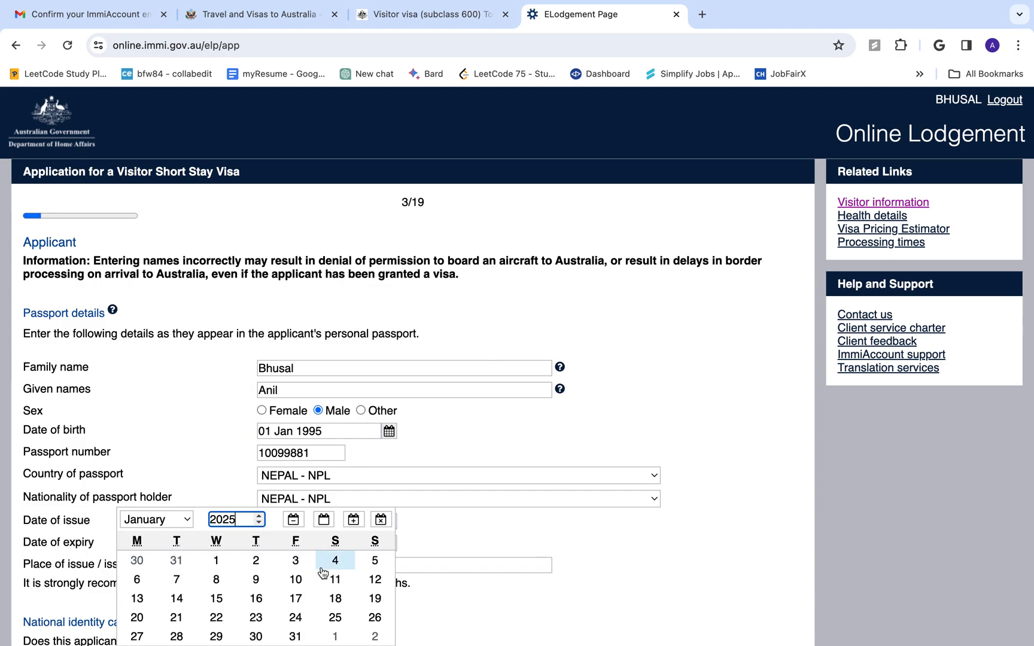
click(226, 565)
click(504, 533)
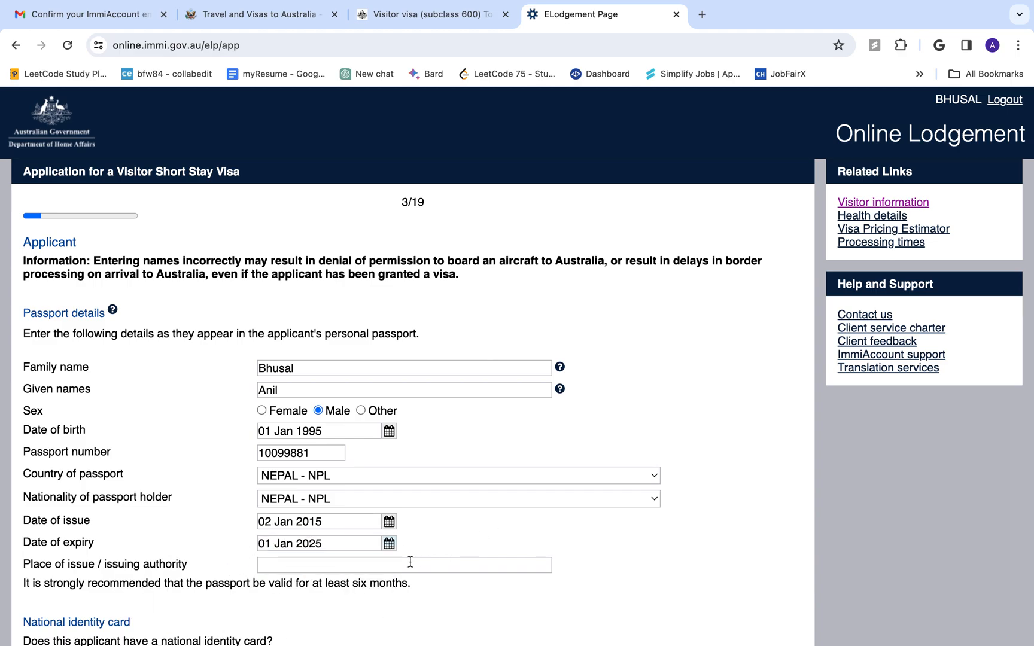
Enter 'Kathmandu Nepal' as the place of issue
click(369, 567)
text(Kat)
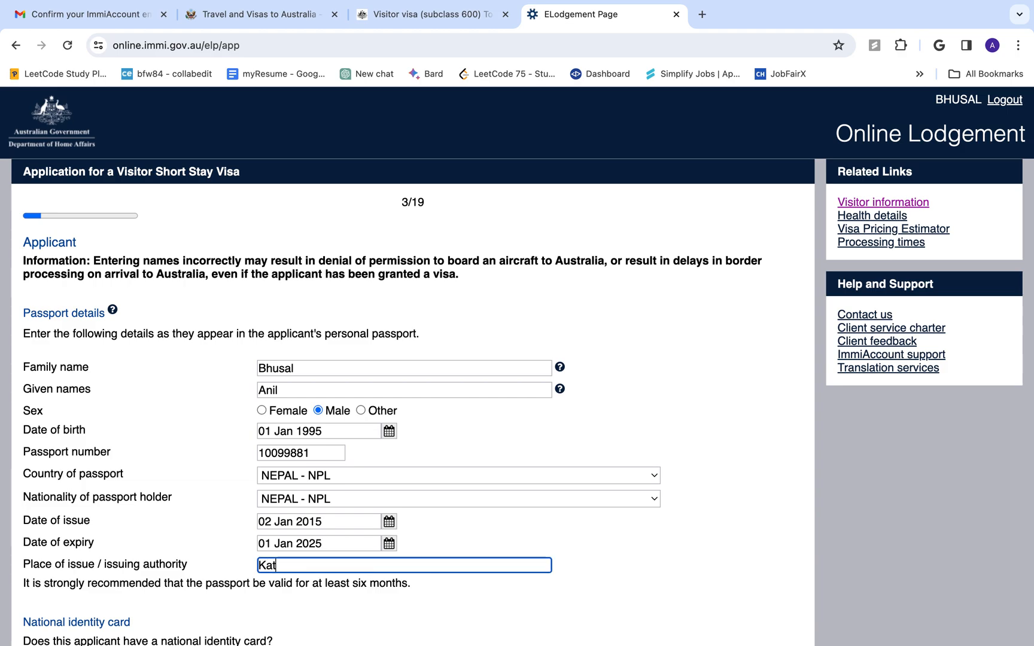
text(hmandu Nepal)
key(BackSpace)
text(l)
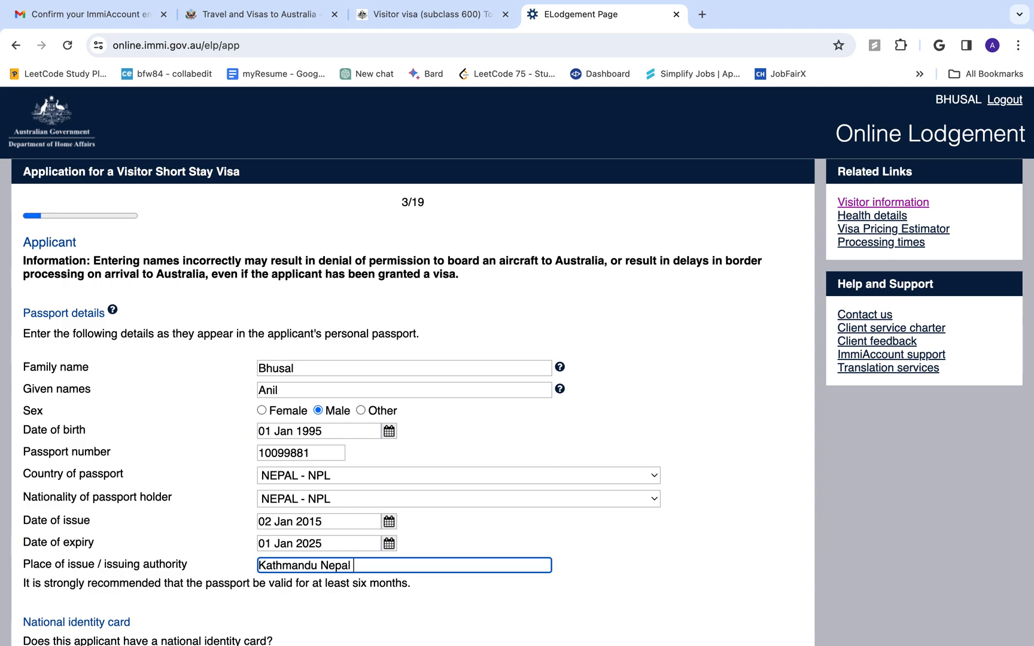
scroll(443, 533, down, 3)
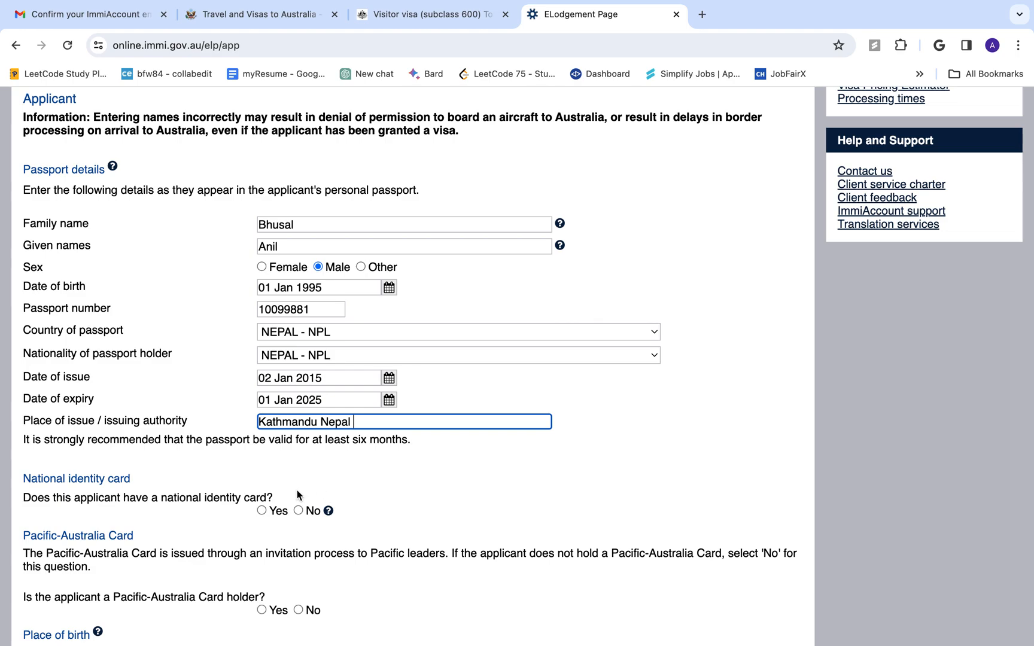
Answer Yes to a national identity card and enter the holder's names and ID number
click(262, 511)
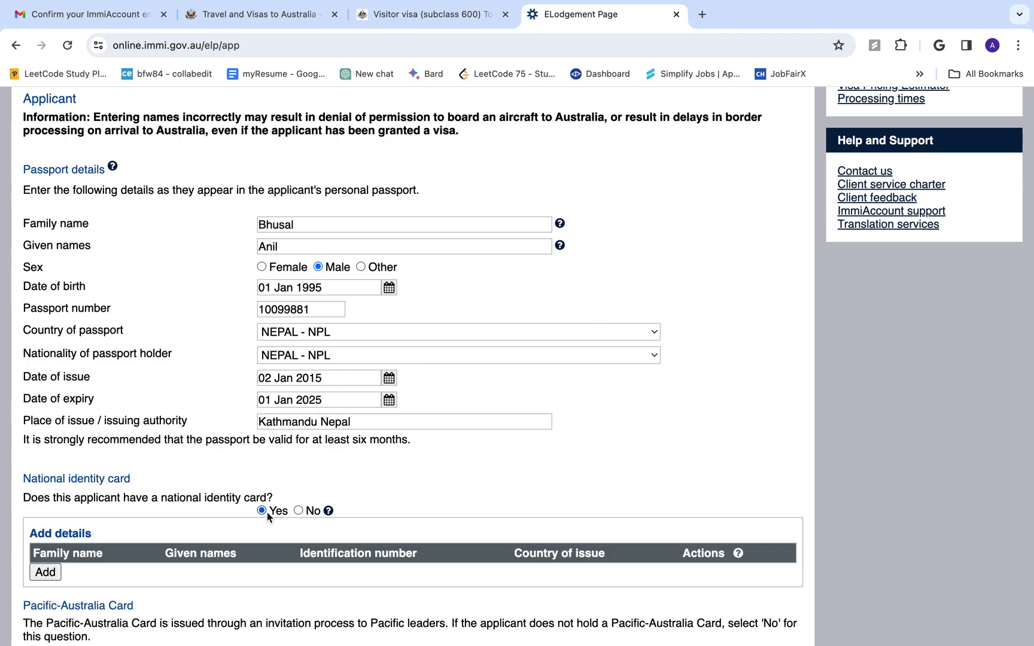
scroll(347, 529, down, 1)
scroll(347, 529, down, 2)
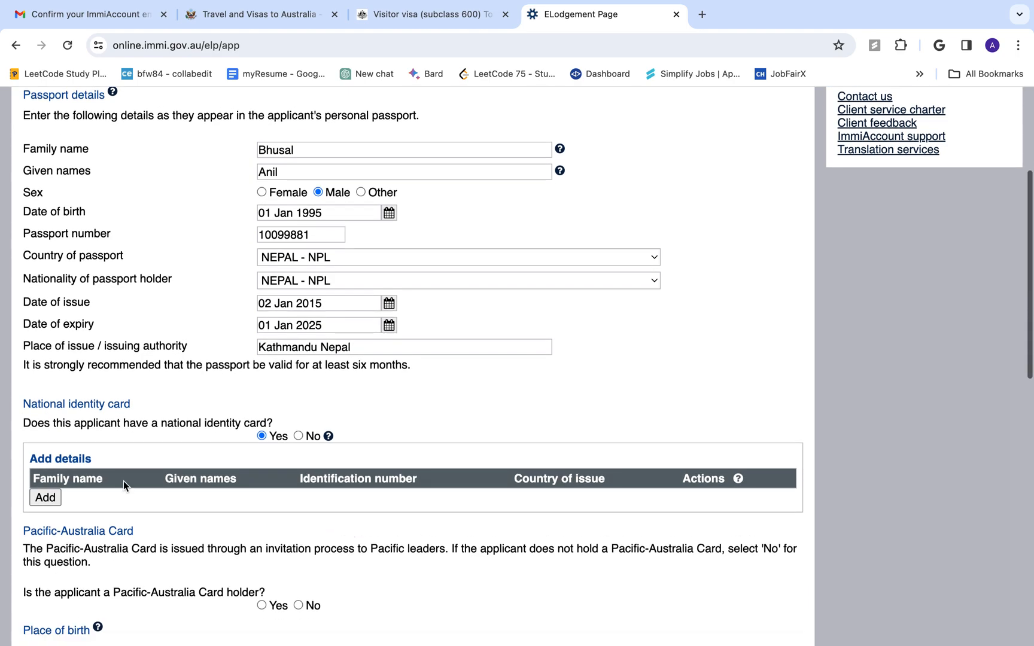
click(47, 498)
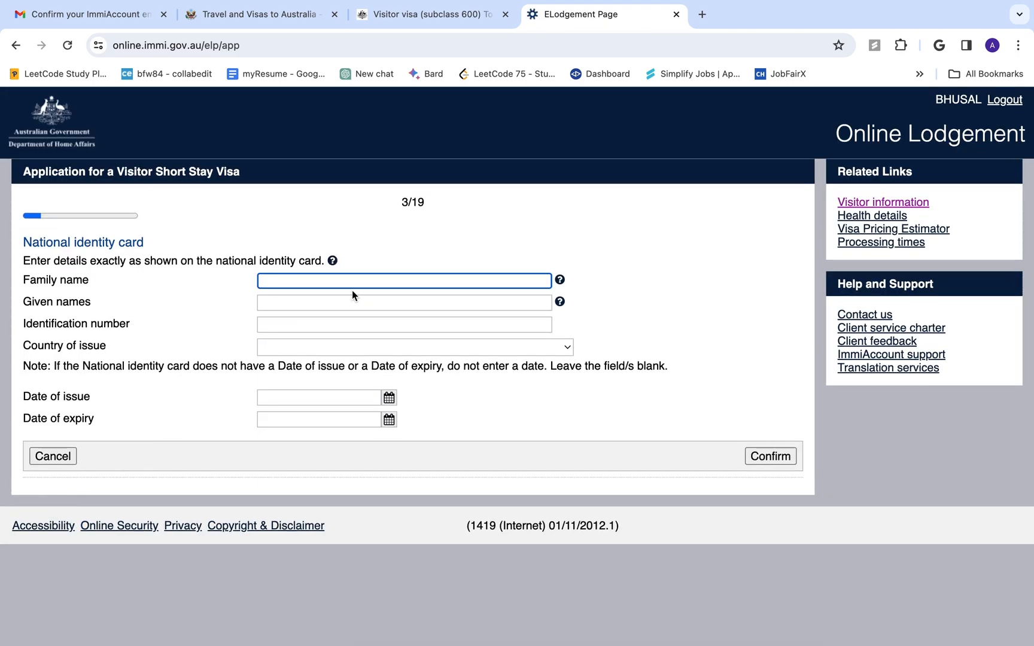
key(Tab)
click(365, 303)
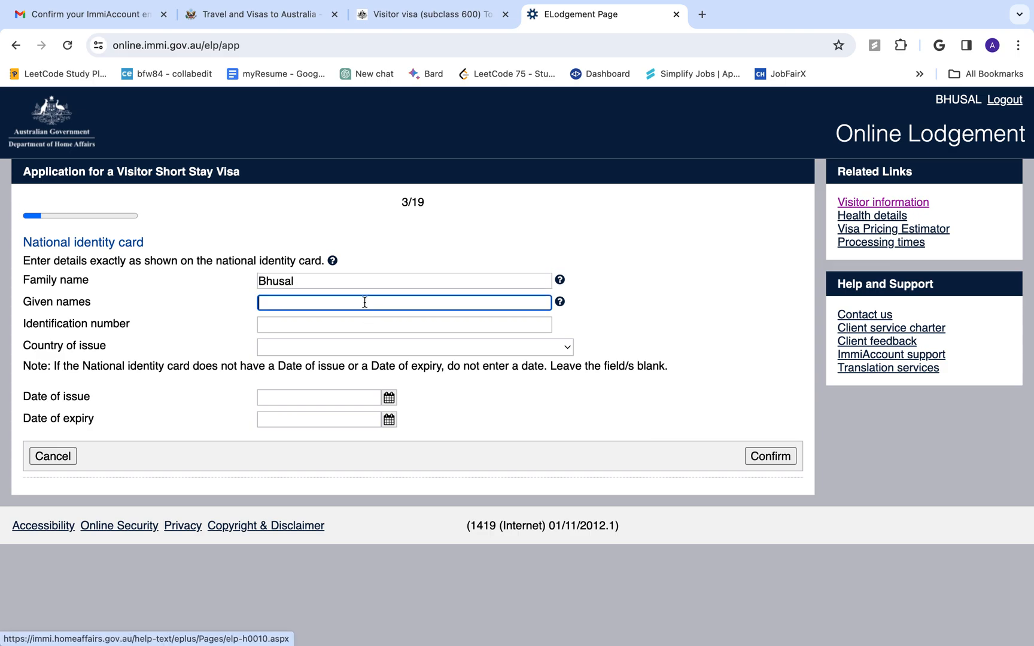
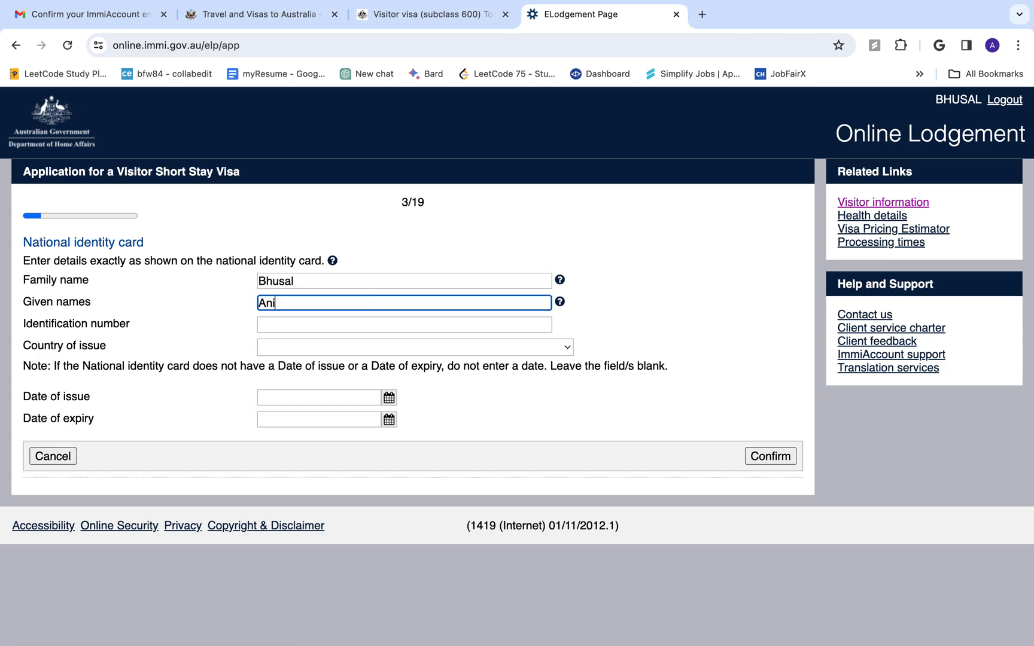
key(Tab)
key(Tab)
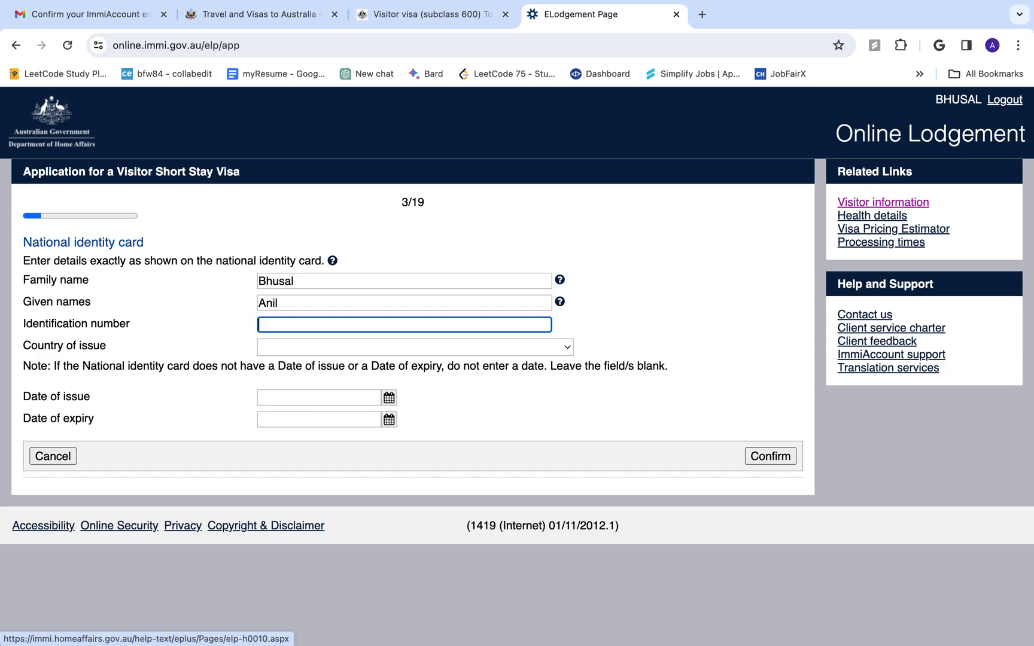
text(1234567)
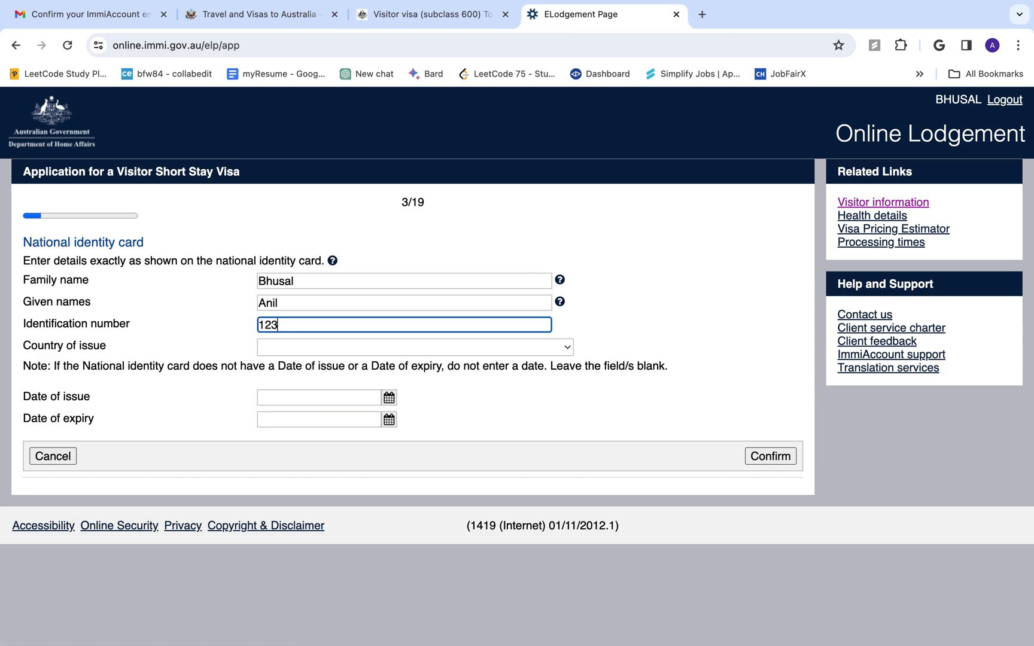
Set the card's country to NEPAL, issued 01 Jan 2021, expiring 11 Jan 2025, and confirm
click(362, 347)
text(ne)
key(Return)
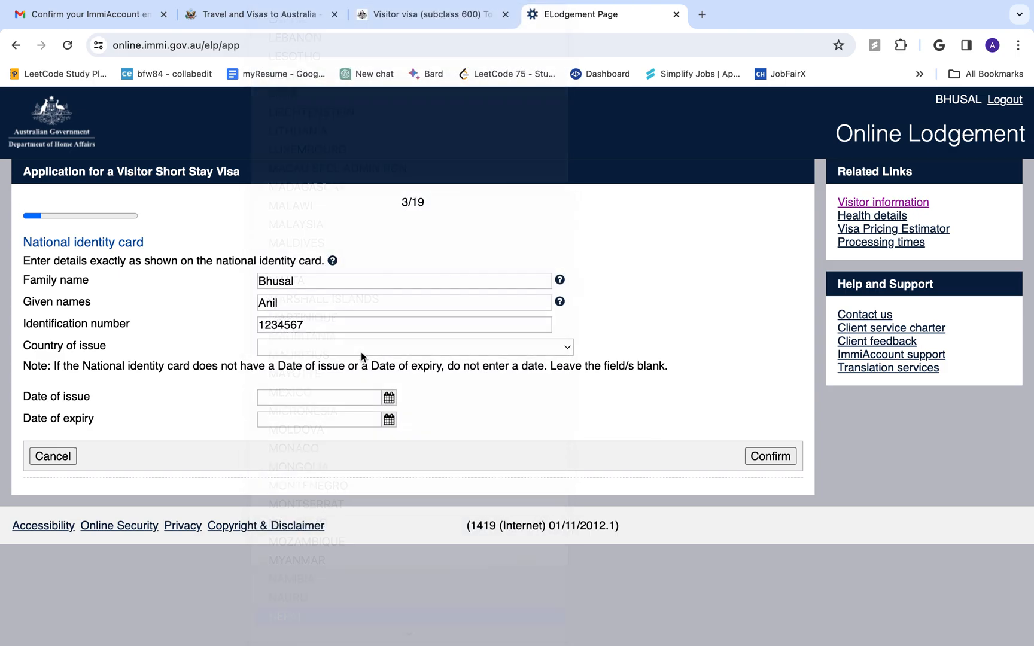
click(387, 400)
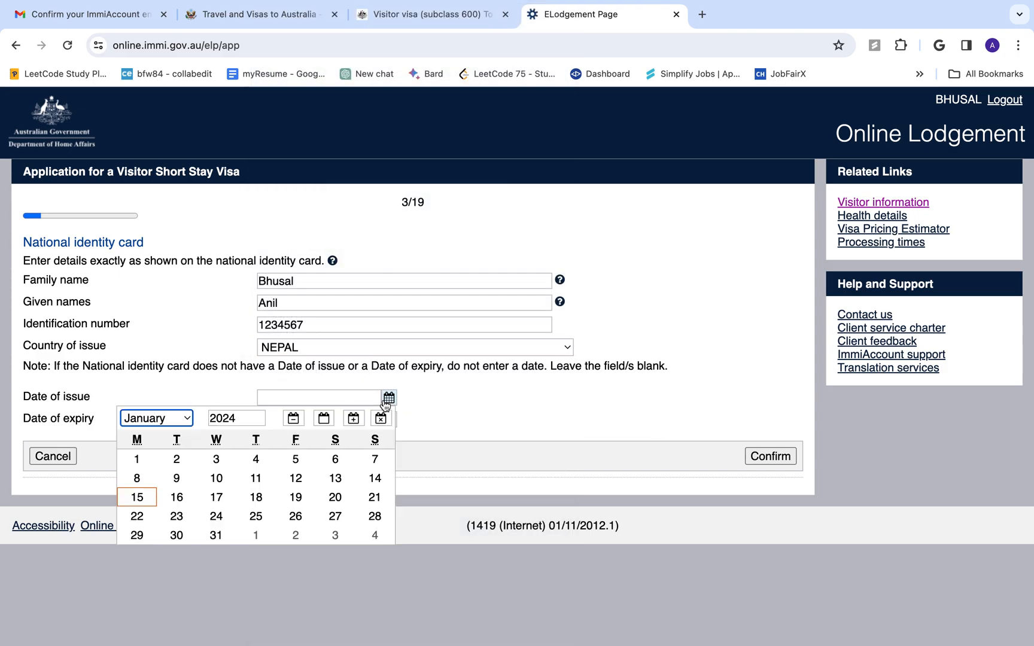
click(250, 419)
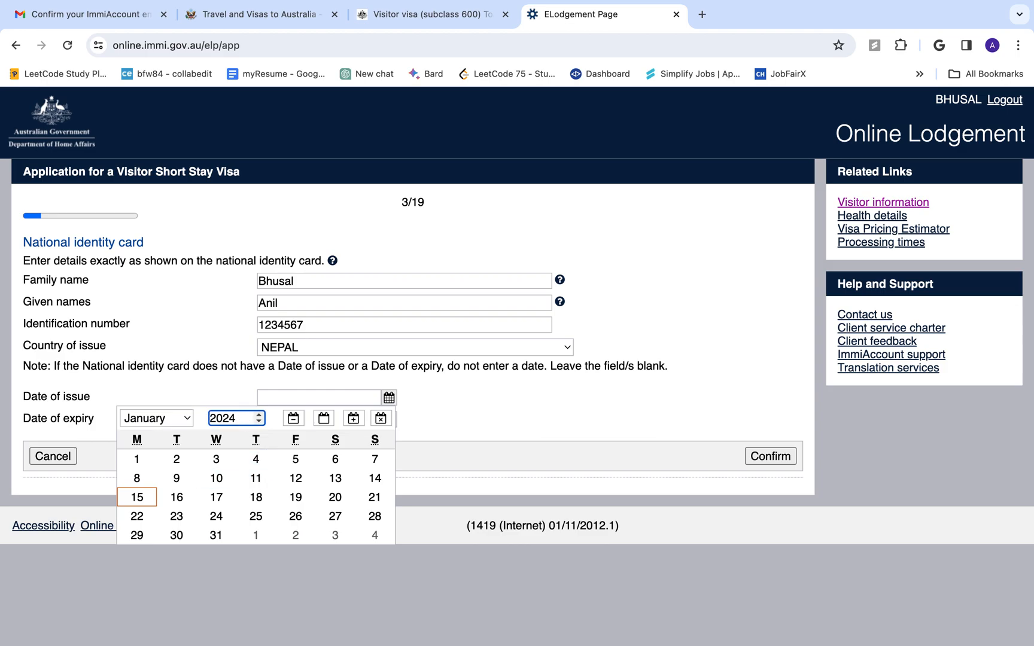
text(1)
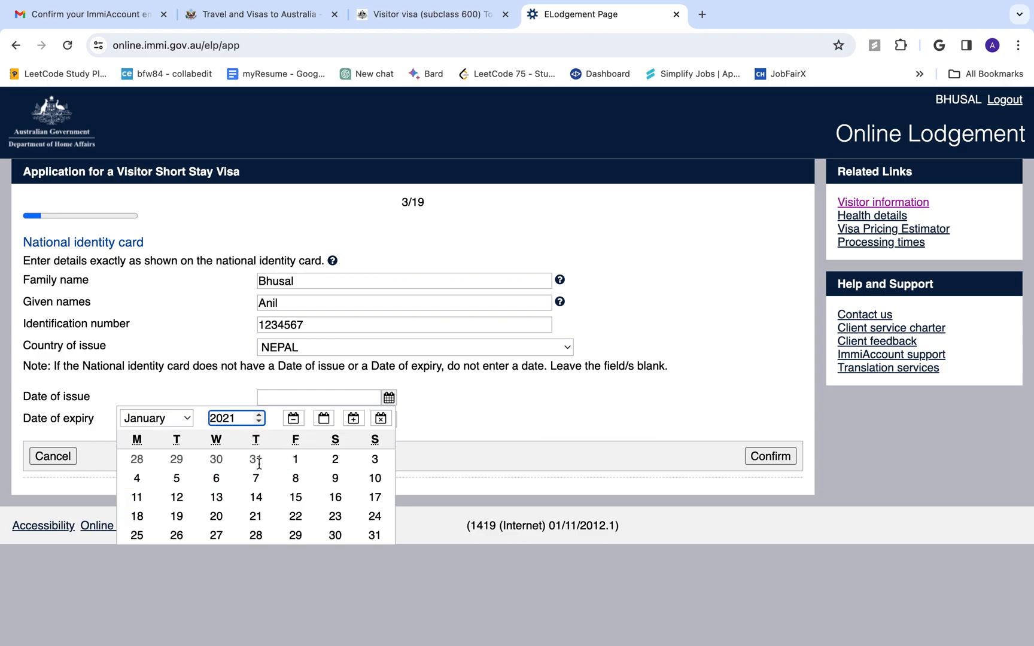
click(296, 460)
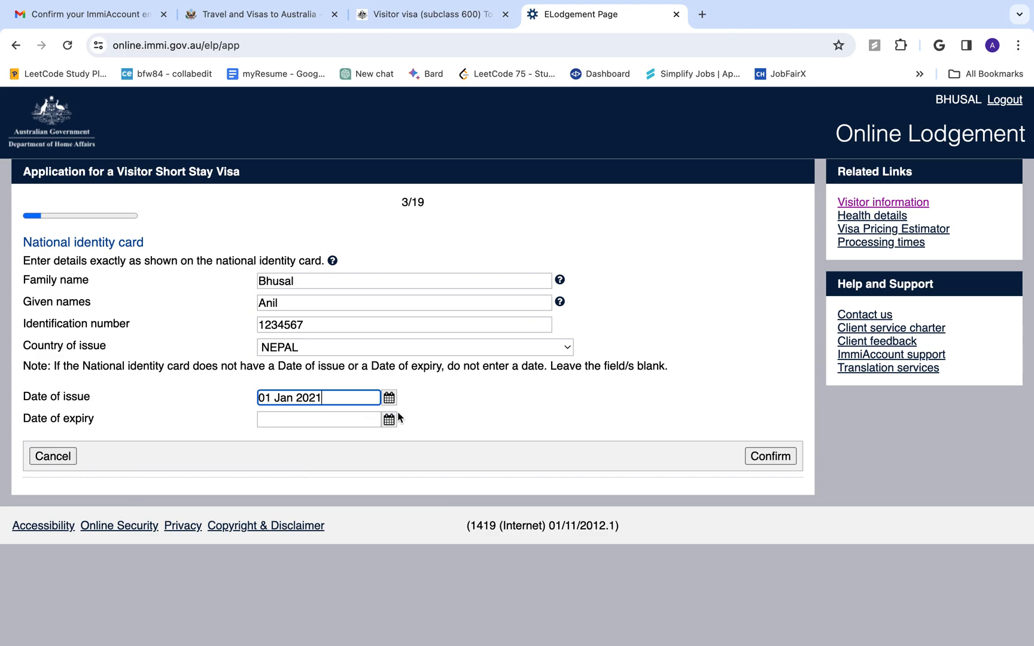
click(390, 420)
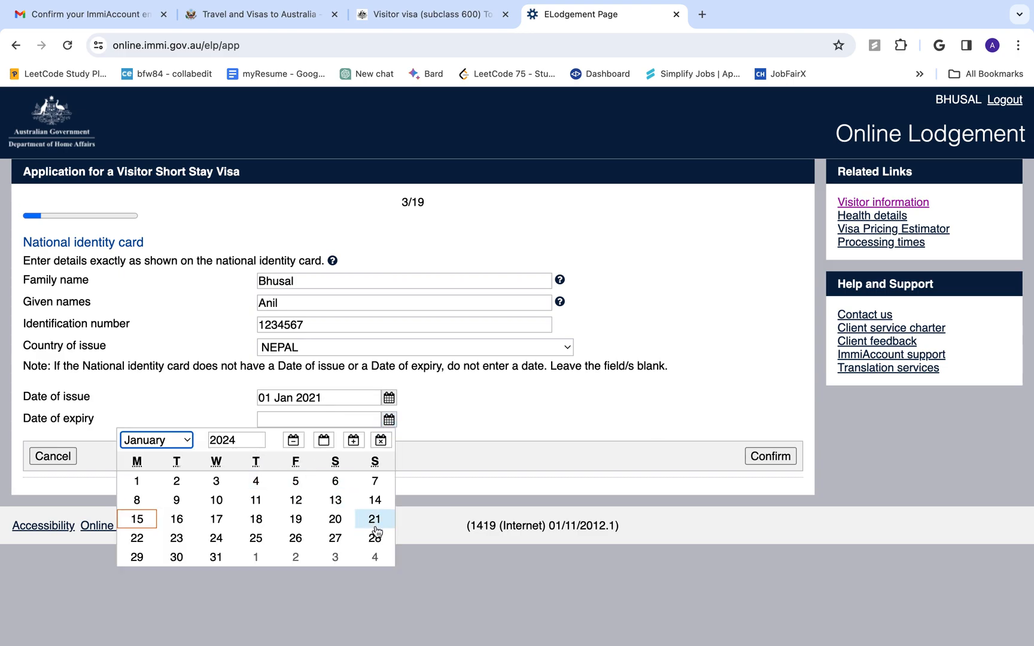
click(250, 438)
key(BackSpace)
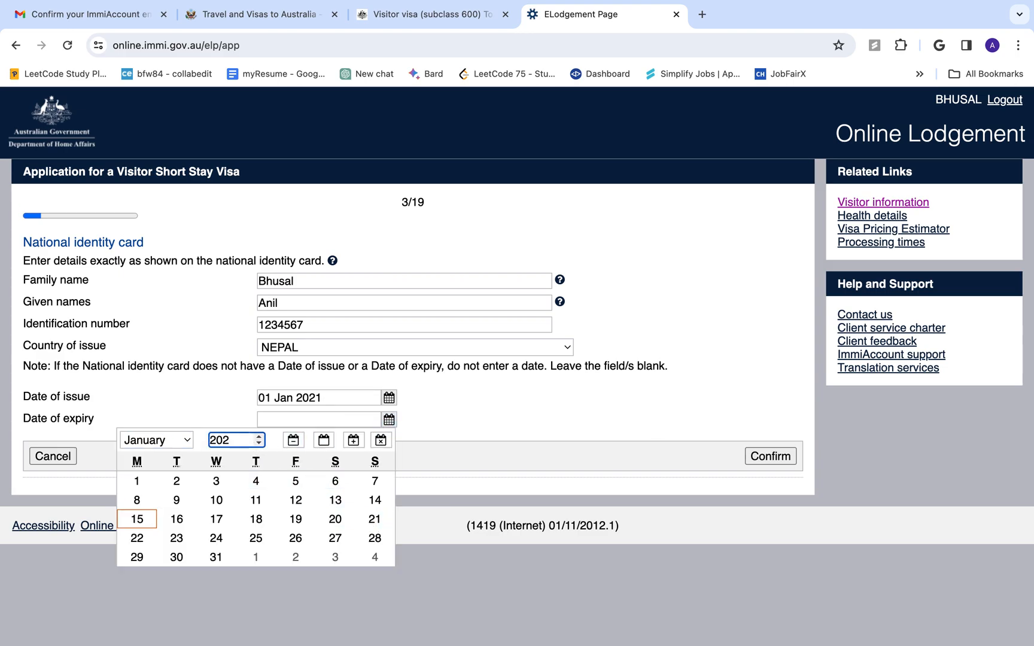
text(5)
click(335, 518)
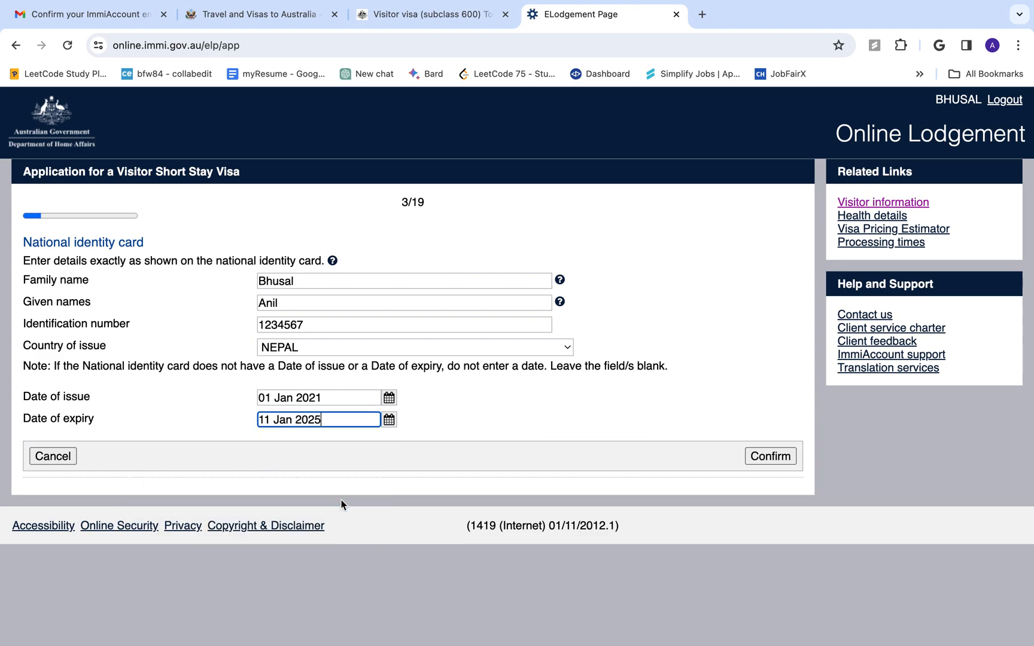
click(770, 457)
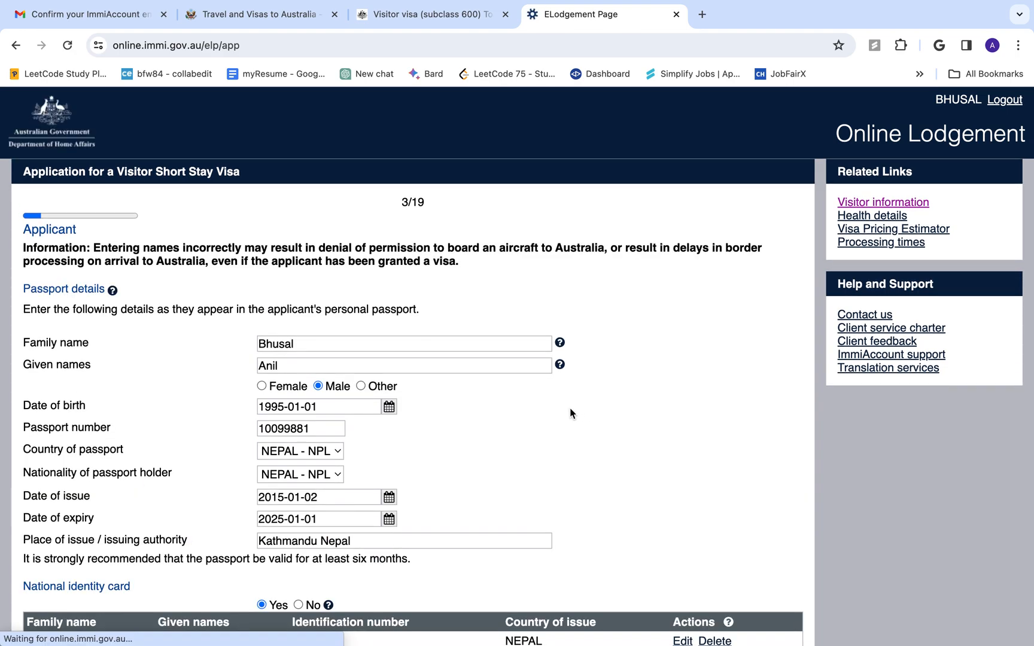
Delete the national identity card row, confirm with OK, and answer No to having one
scroll(493, 452, down, 3)
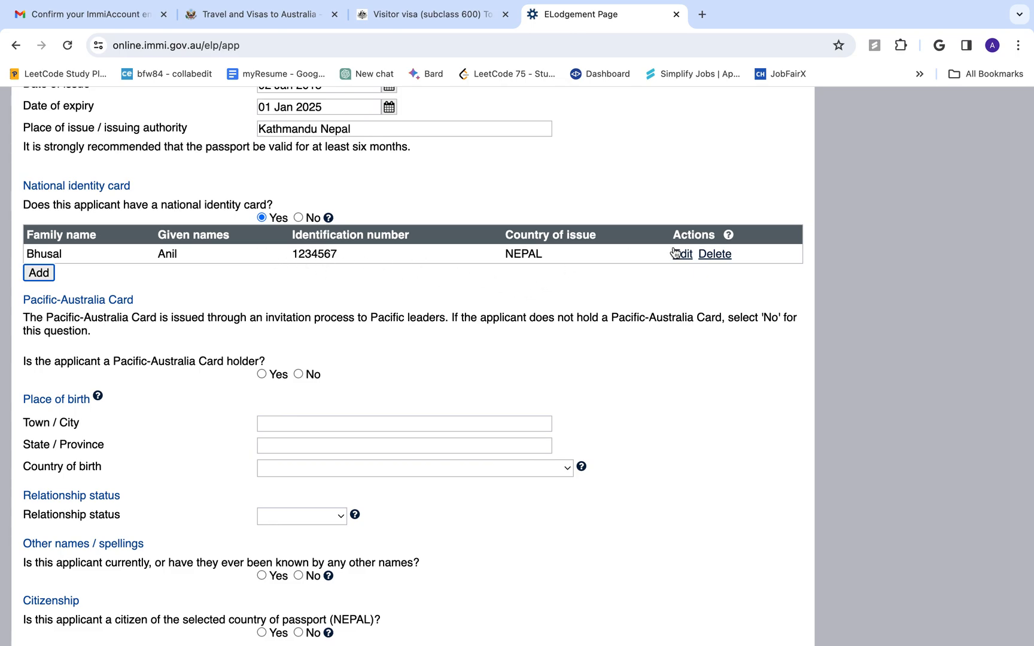
click(725, 263)
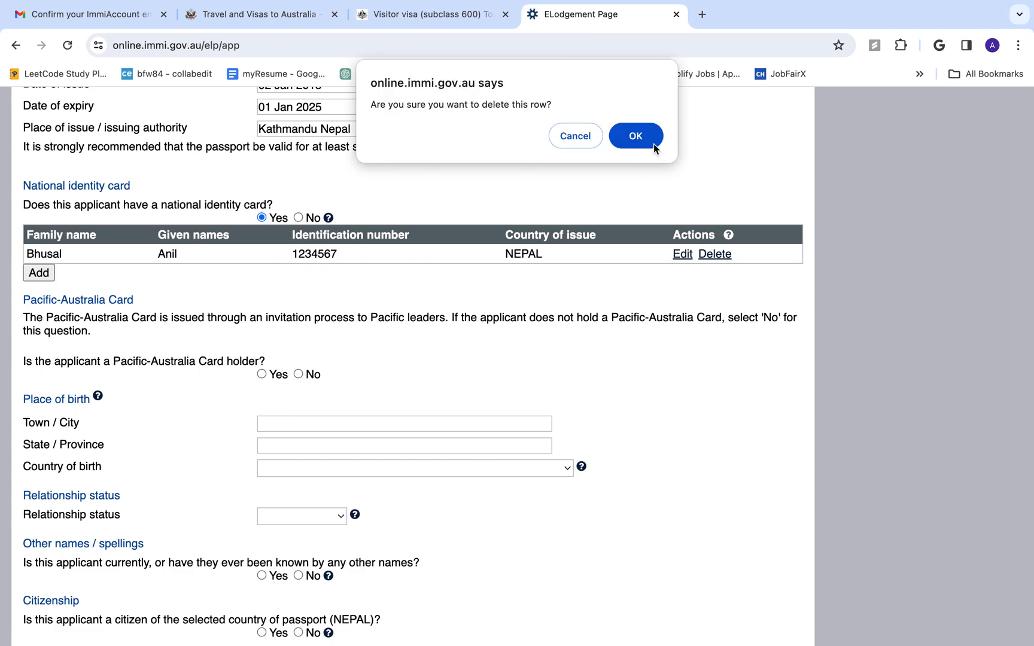
click(648, 134)
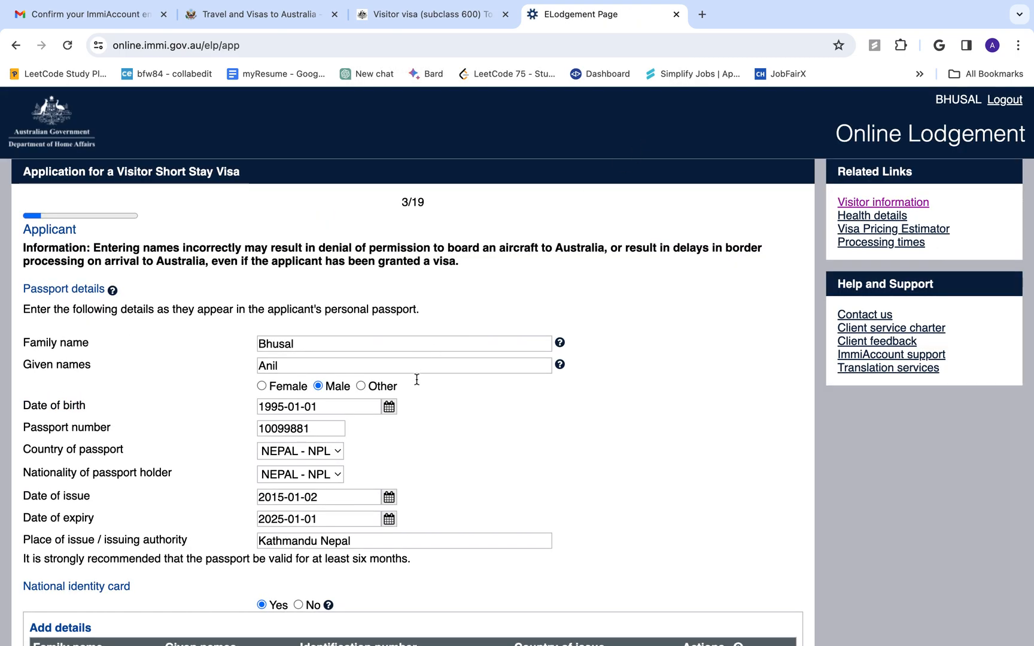
scroll(414, 389, down, 7)
scroll(414, 395, up, 2)
scroll(413, 397, up, 4)
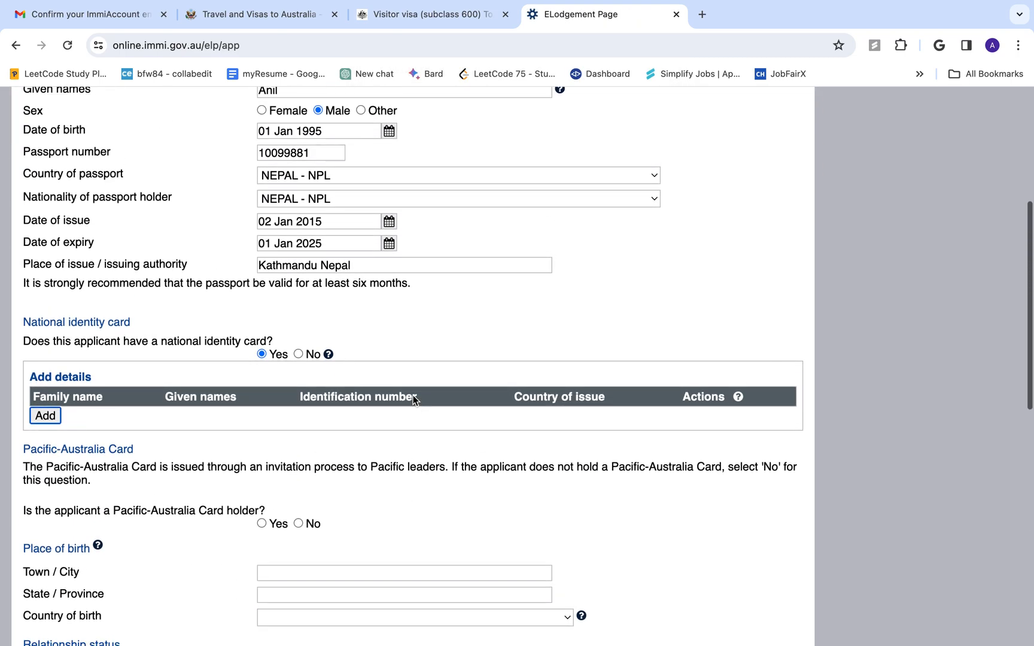
scroll(413, 395, down, 4)
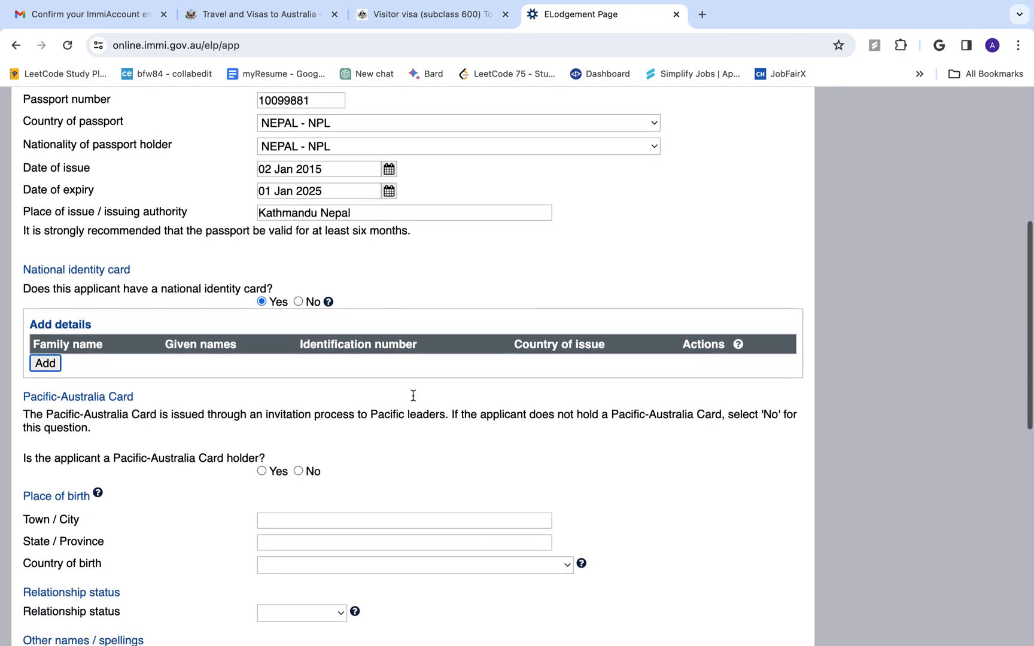
click(297, 299)
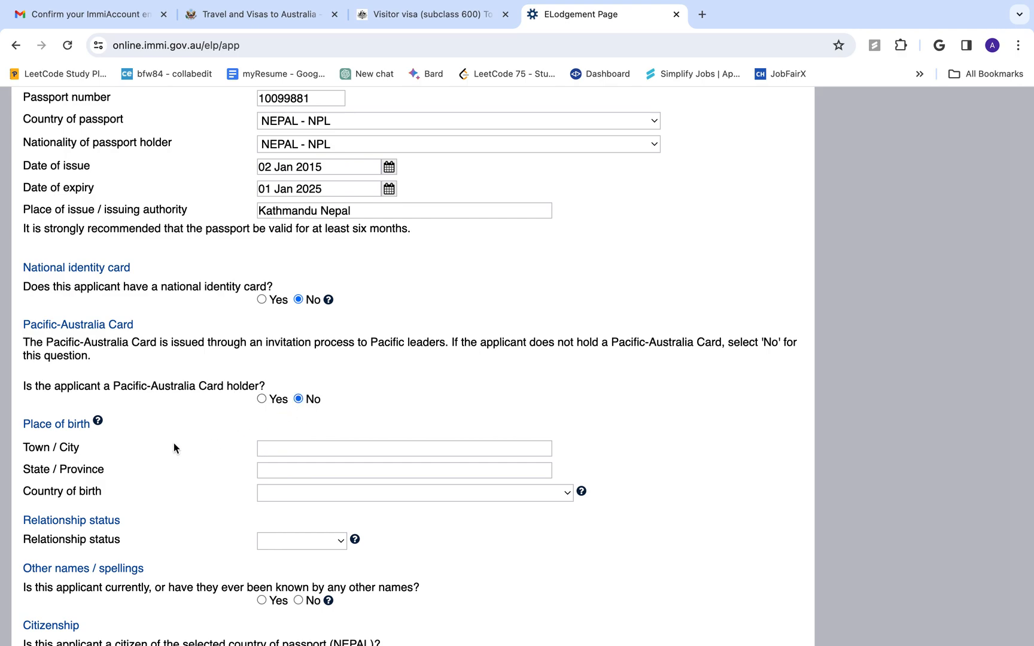
Set the place of birth to Kathmandu, Bagmati, NEPAL
click(311, 446)
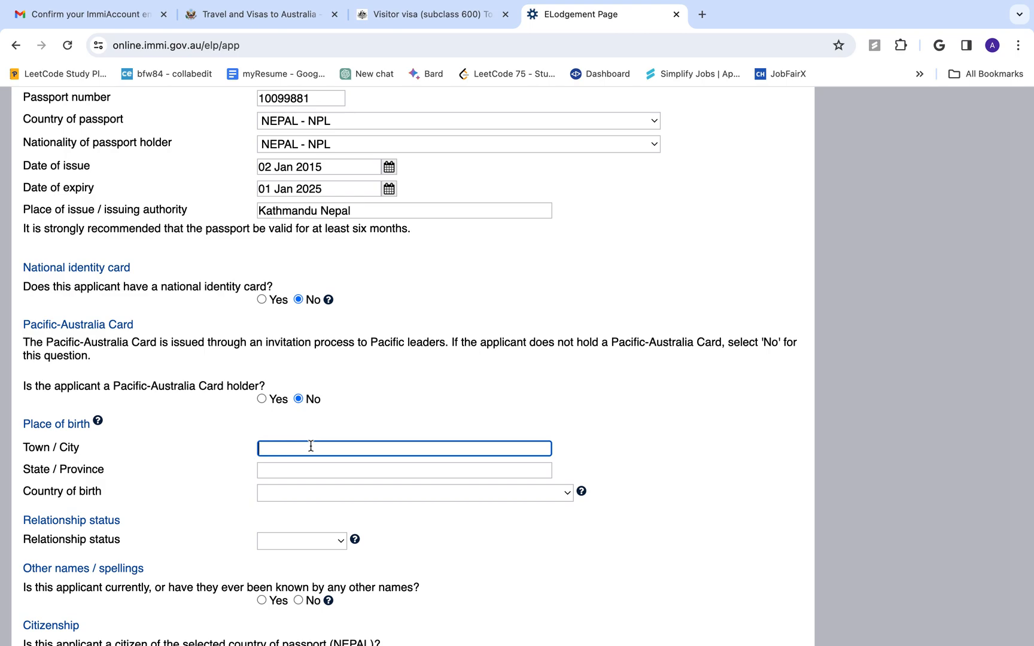
text(Kathmandu)
click(260, 470)
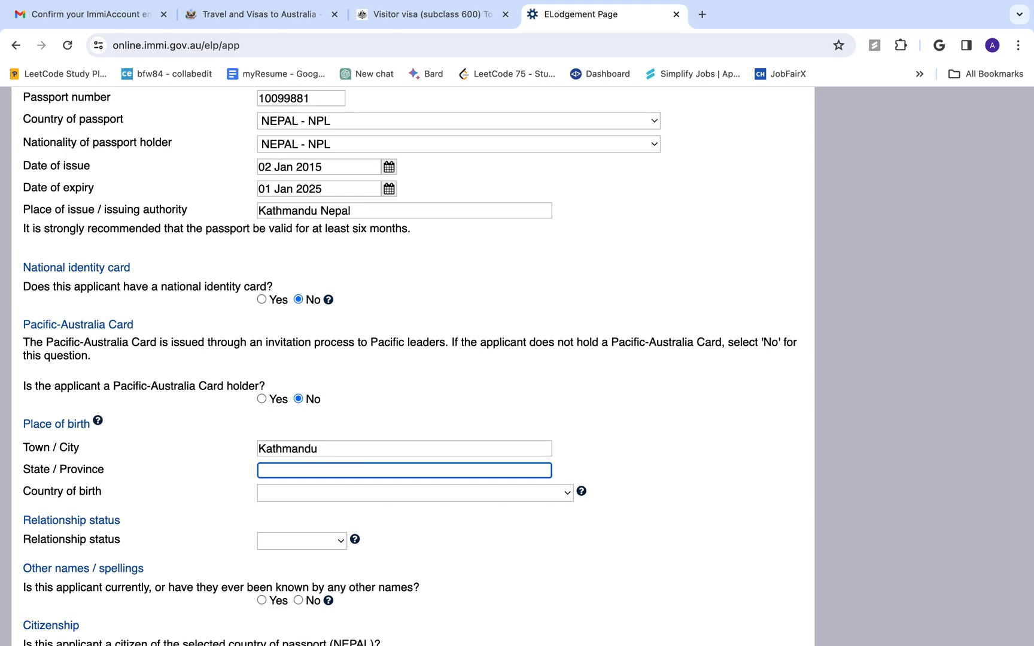
text(Bagmati)
key(Tab)
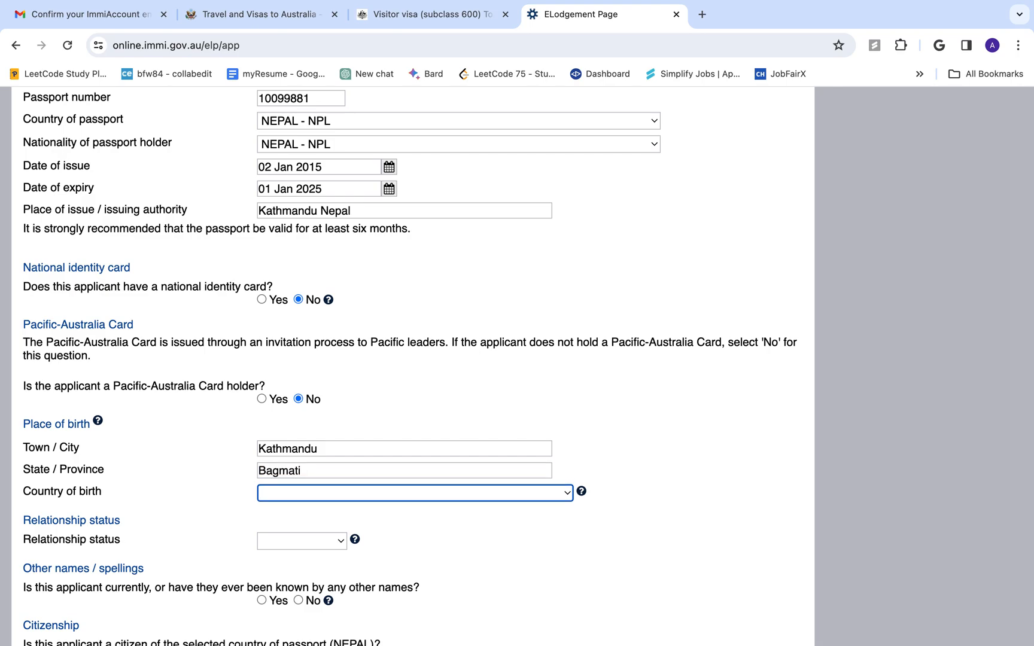
text(Nepal)
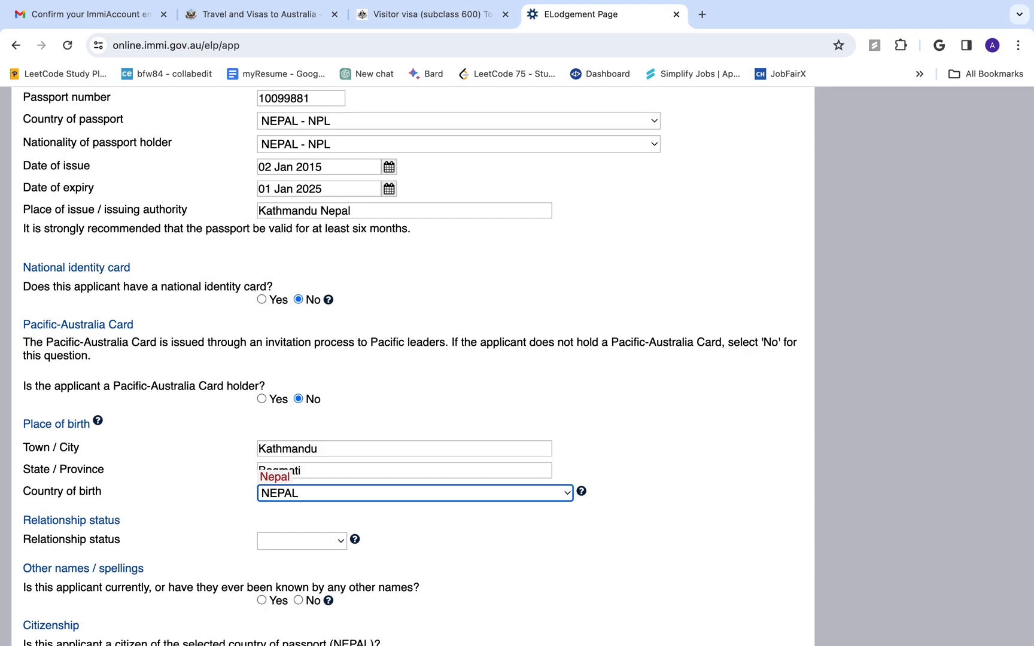
click(326, 491)
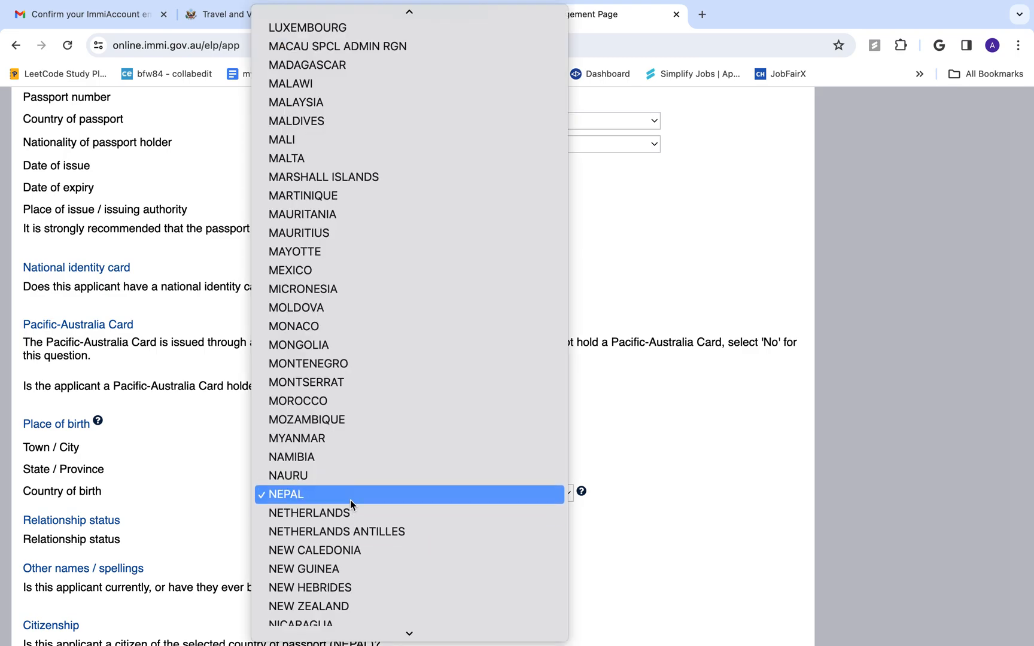
click(350, 500)
Choose Never Married as the relationship status
scroll(303, 541, down, 2)
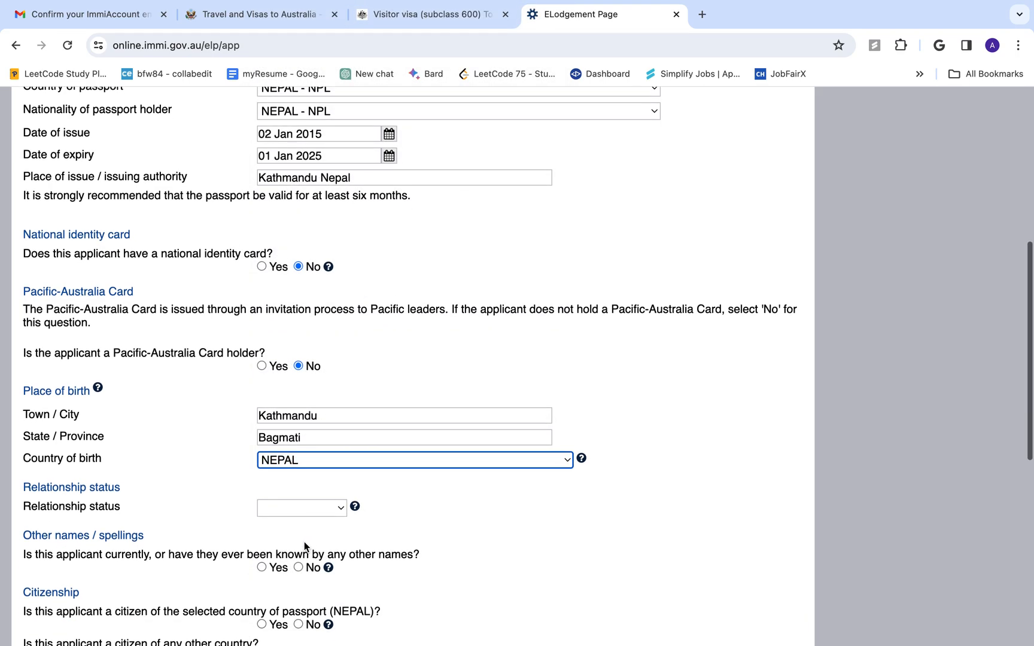
click(306, 488)
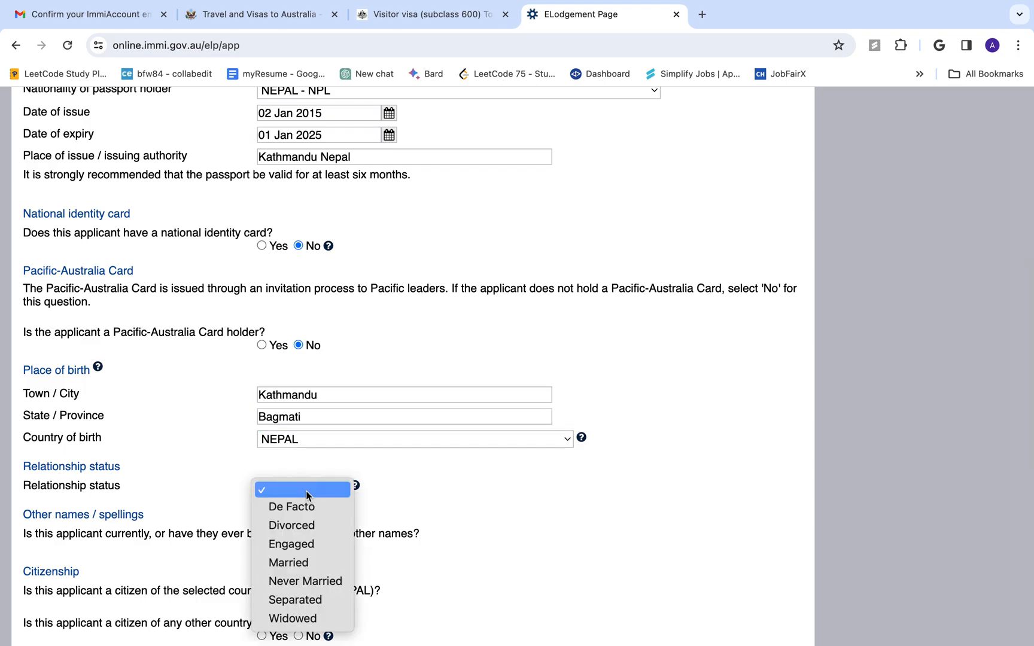
click(314, 586)
scroll(443, 538, down, 2)
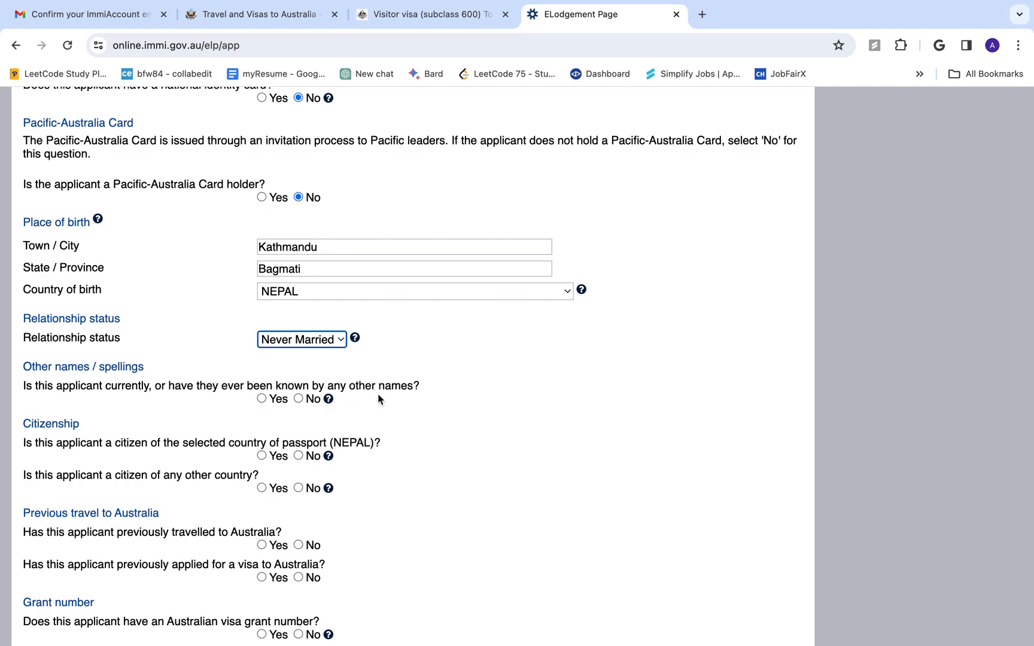
Answer No to other names, other citizenship, previous Australian travel and previous visa applications
click(297, 399)
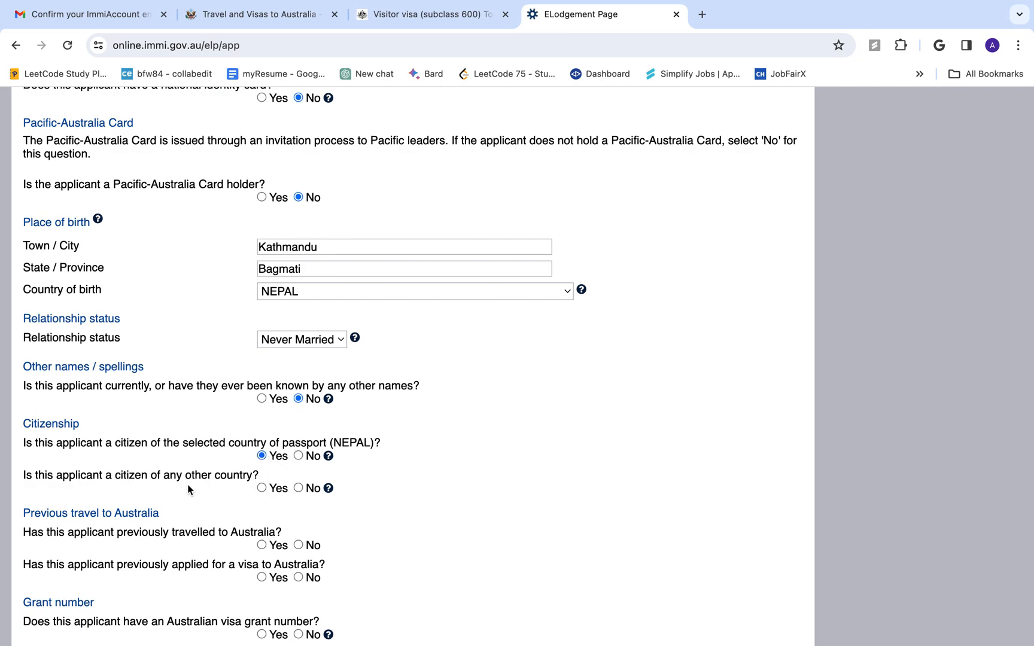
click(305, 489)
scroll(296, 526, down, 2)
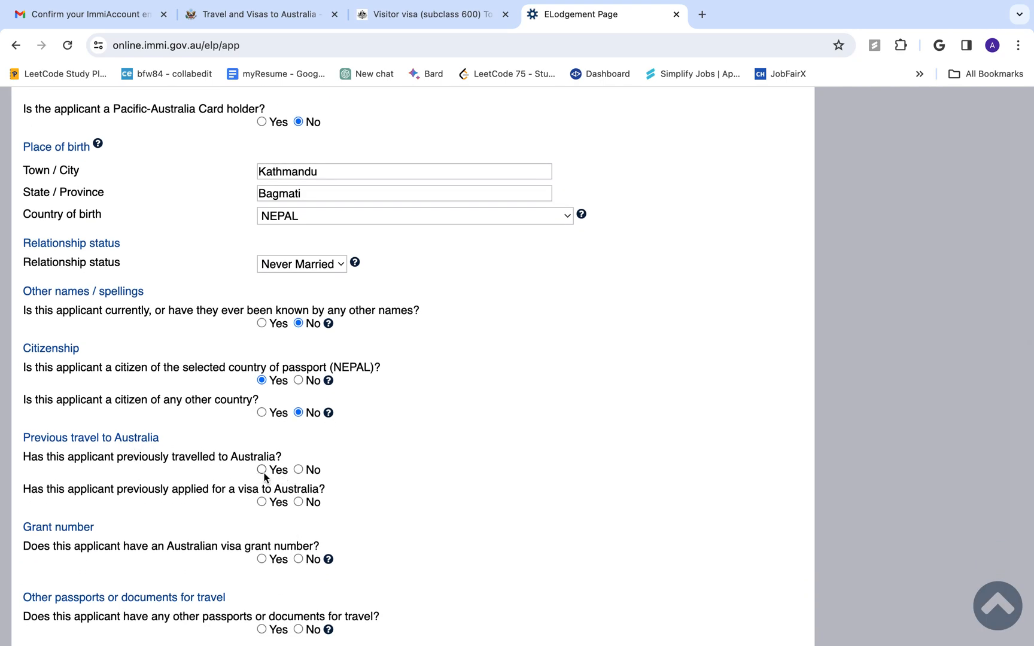
click(299, 470)
click(262, 502)
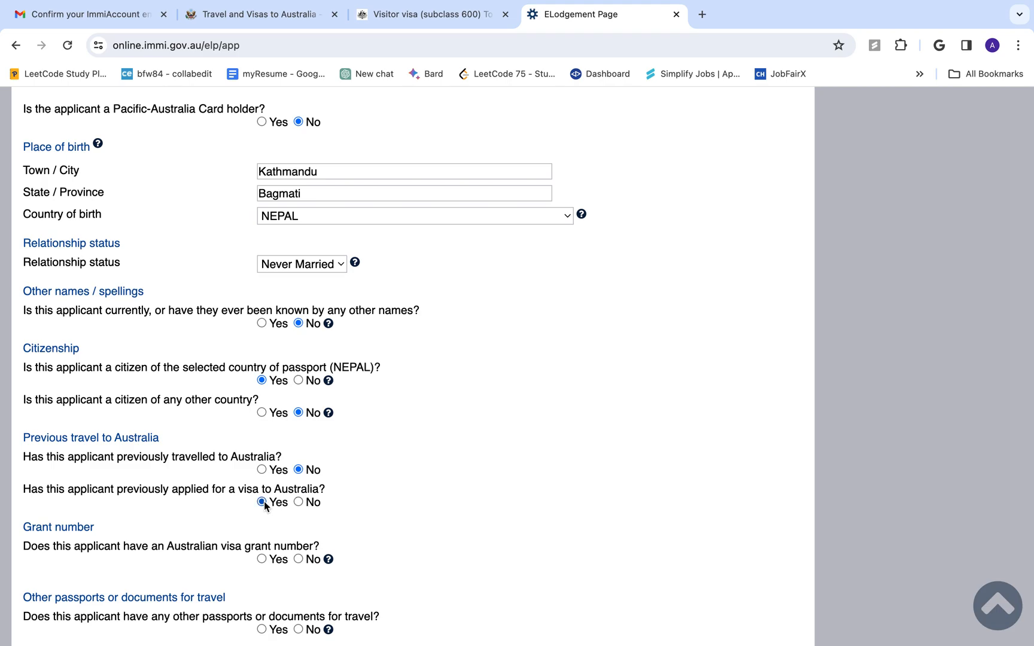
click(298, 502)
Answer No to a visa grant number and other travel documents, then continue to page 4
scroll(192, 541, down, 1)
click(297, 521)
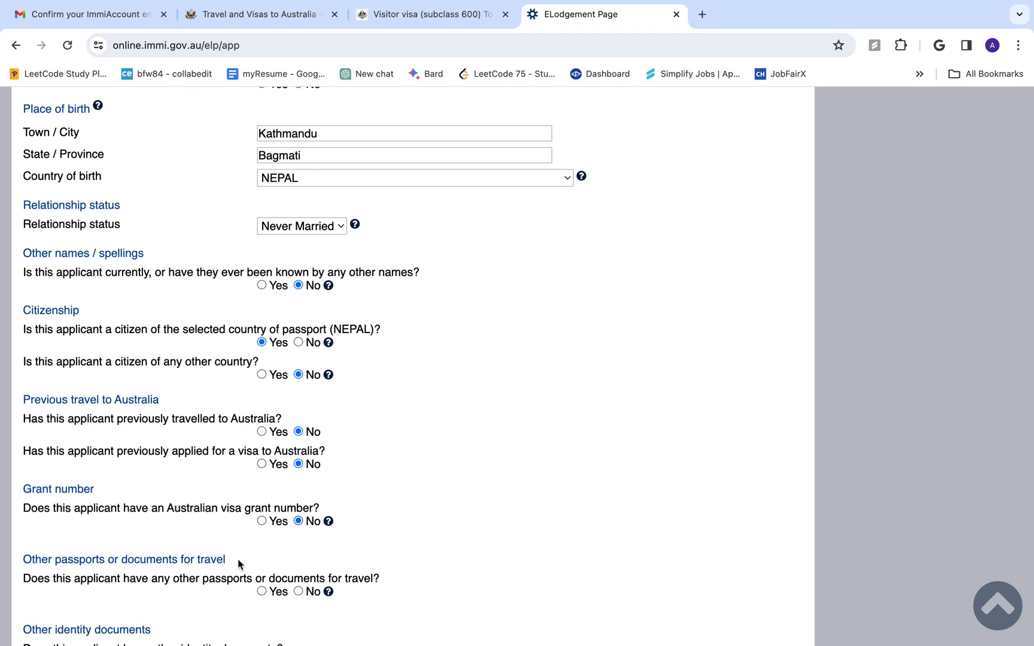
scroll(237, 559, down, 3)
click(302, 469)
scroll(278, 541, down, 2)
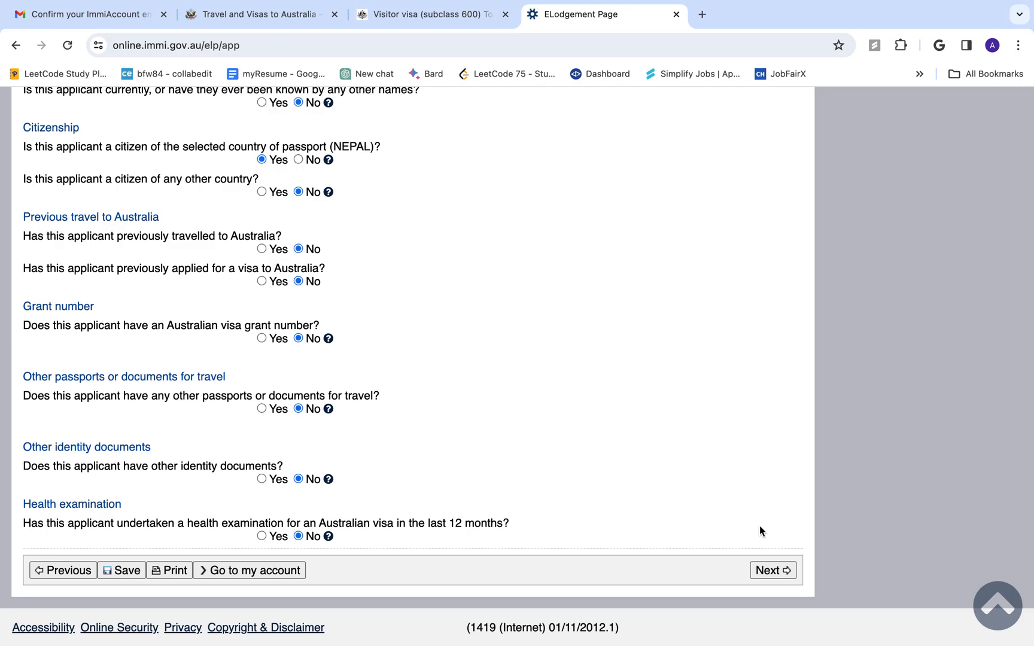
click(771, 570)
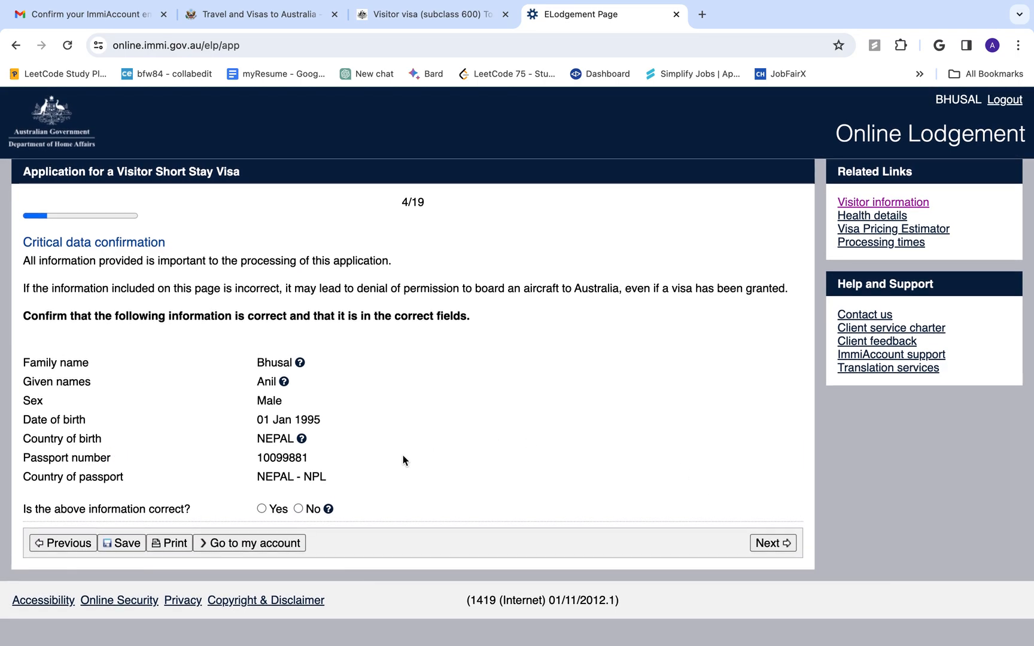
Answer Yes that the critical data is correct and continue to page 5
click(262, 509)
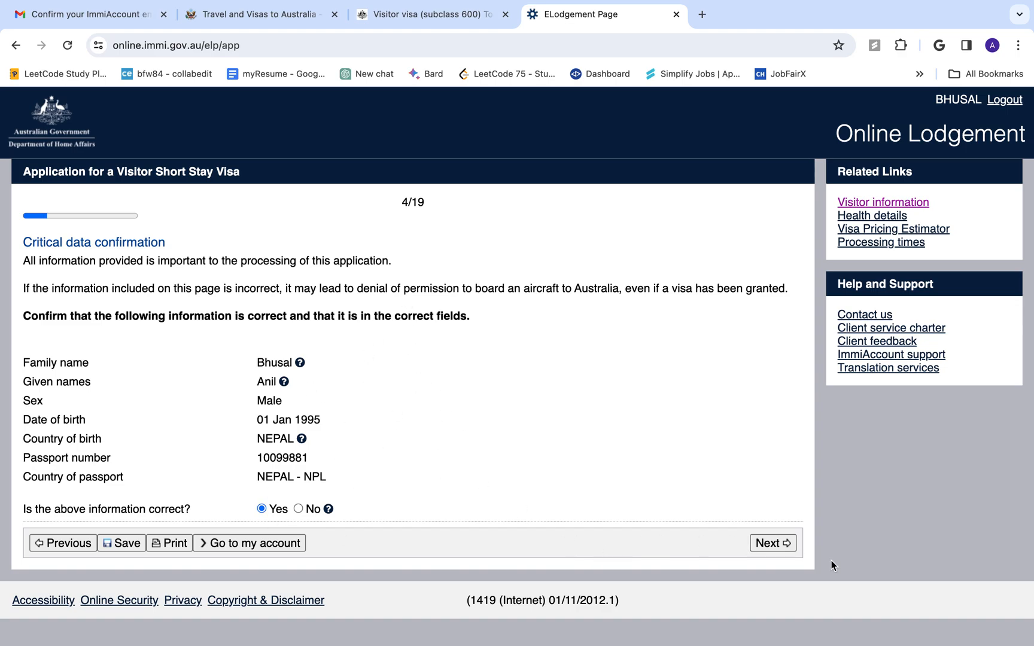
click(786, 546)
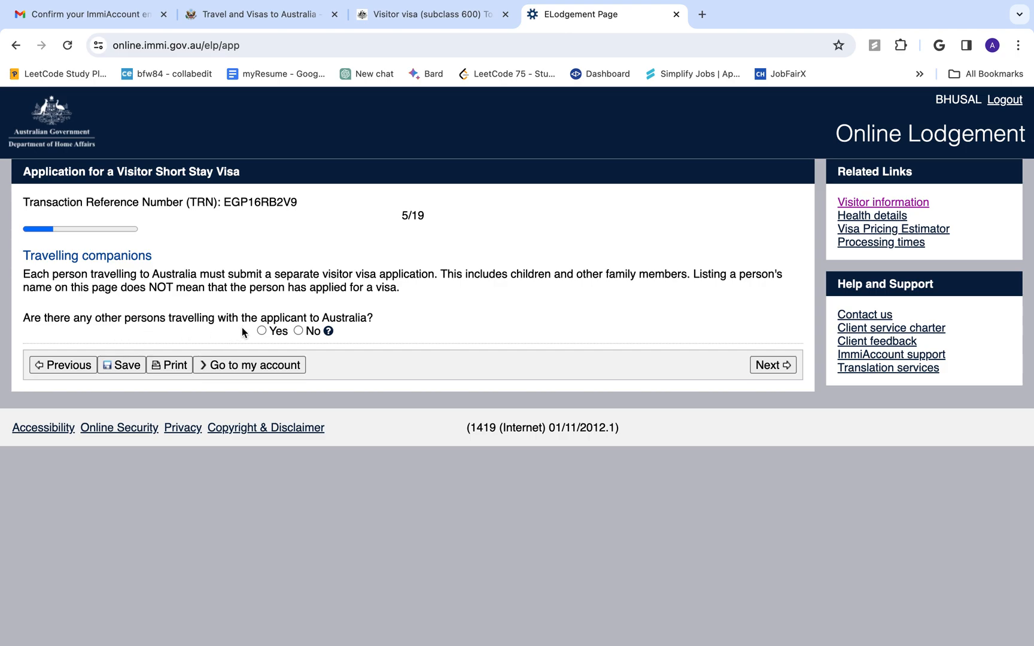
Answer No to travelling companions and continue to the Contact details page
click(297, 332)
click(770, 367)
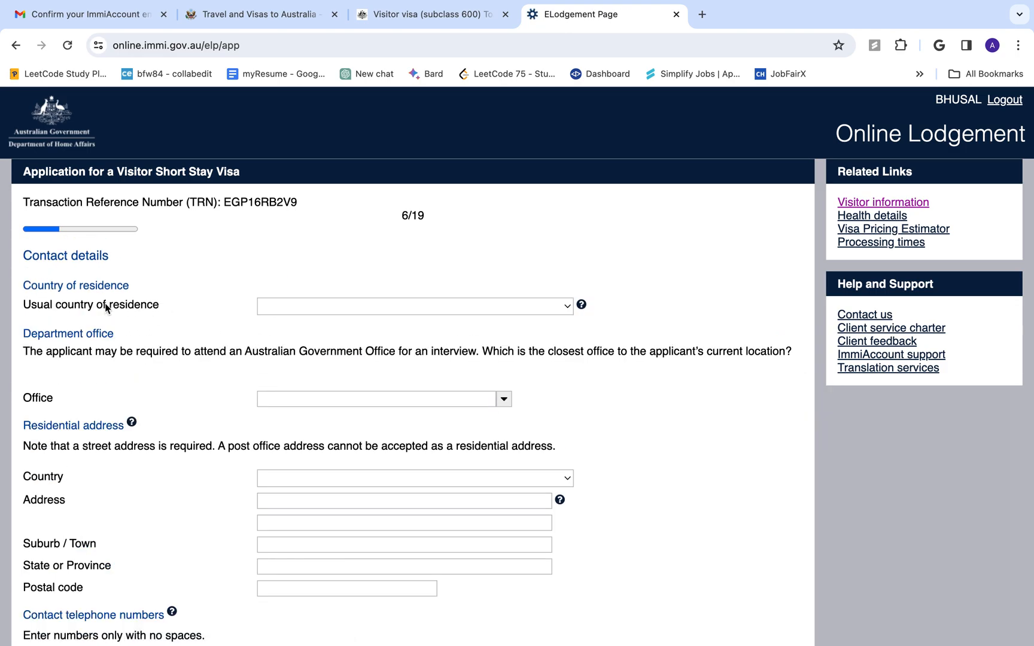
Set the usual country of residence to NEPAL
click(287, 305)
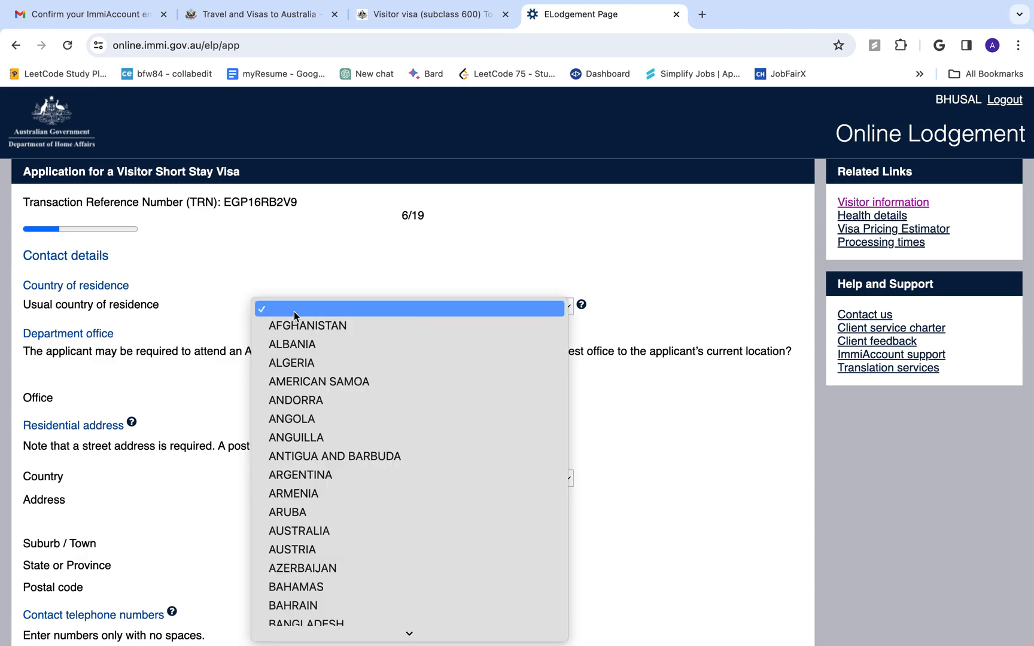
text(nepal)
key(Return)
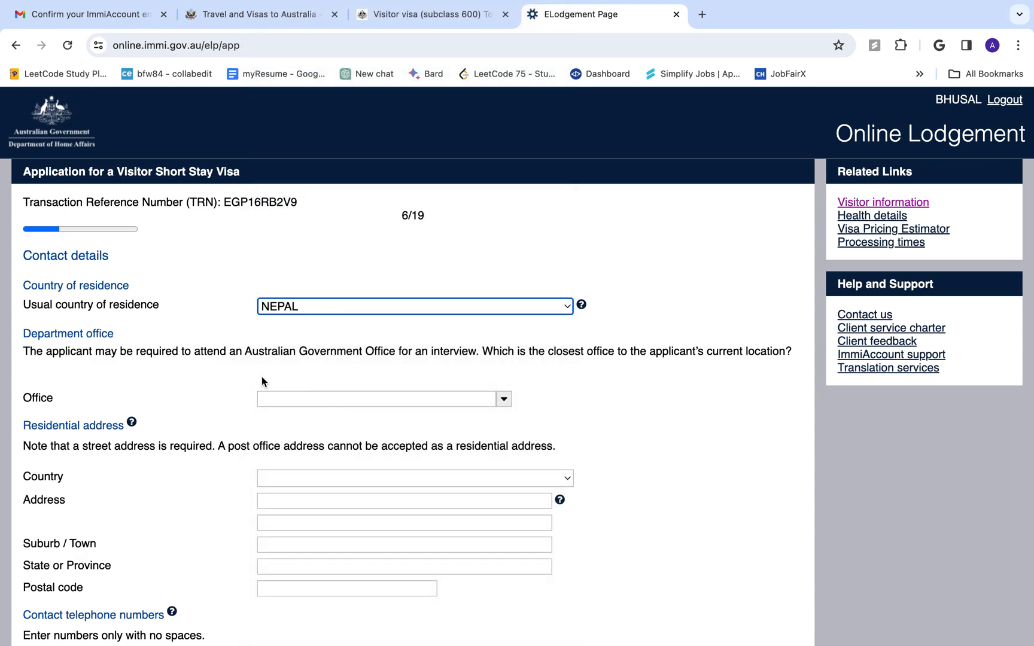
Search the department office list with 'ind' and select India, New Delhi
click(277, 401)
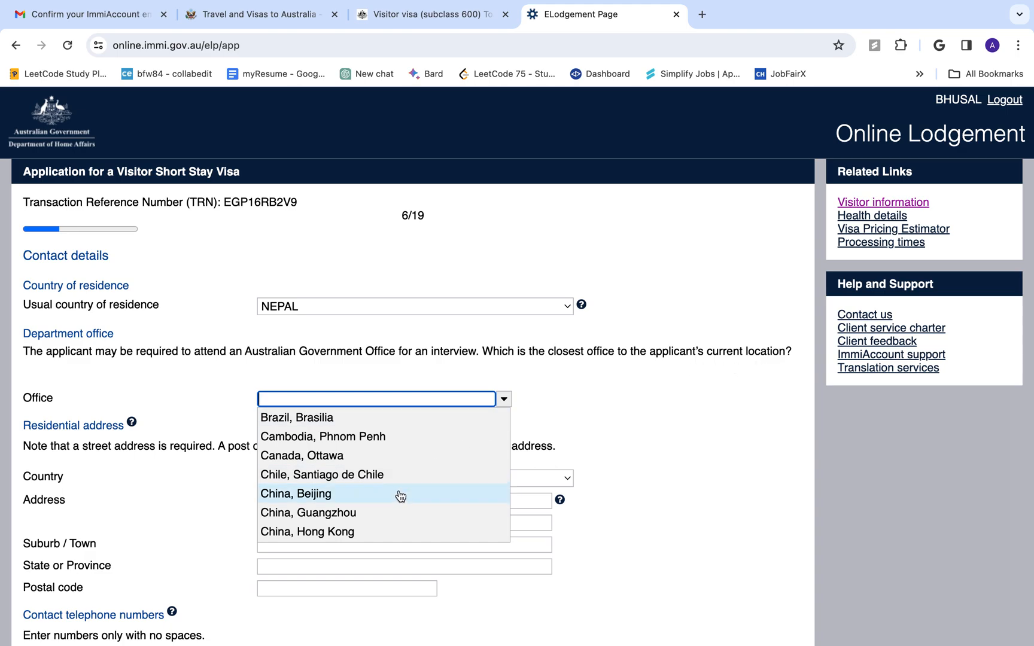
scroll(398, 495, down, 3)
scroll(400, 495, down, 5)
scroll(398, 494, up, 7)
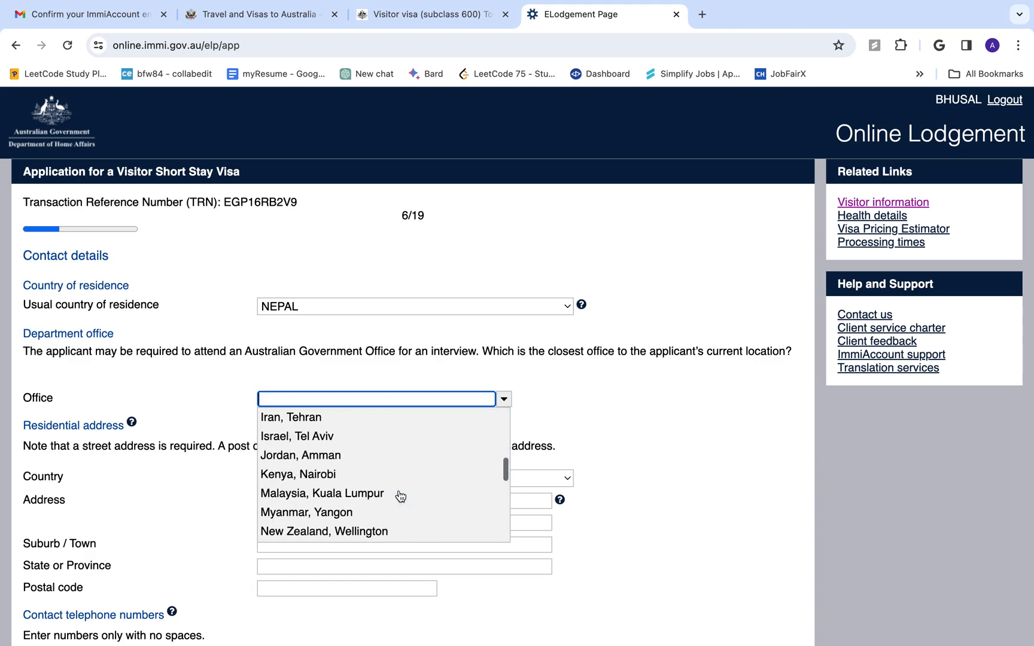
click(388, 400)
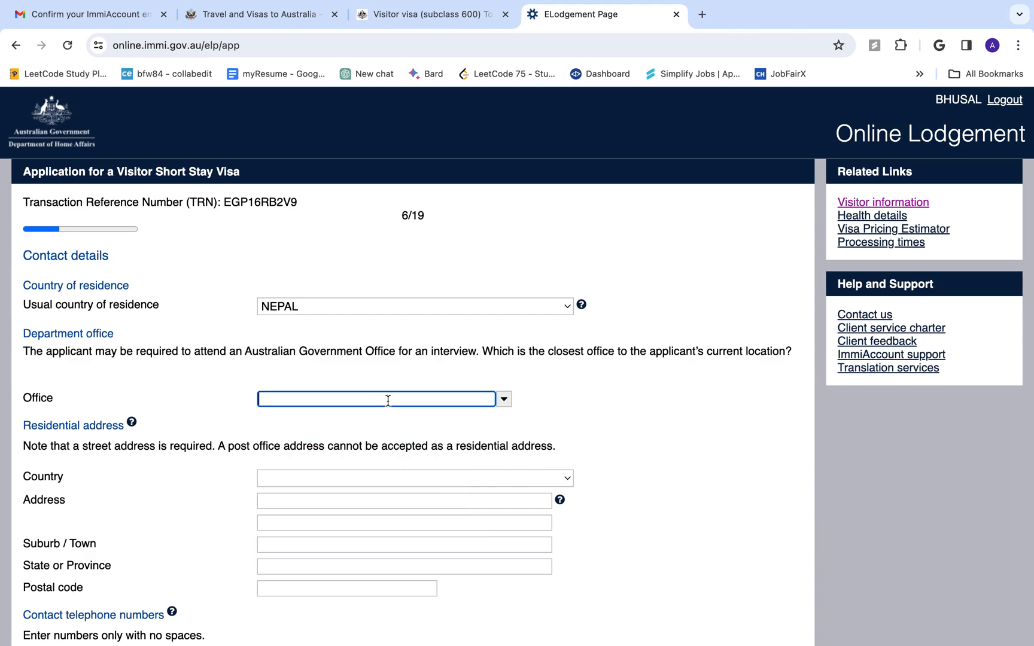
click(388, 400)
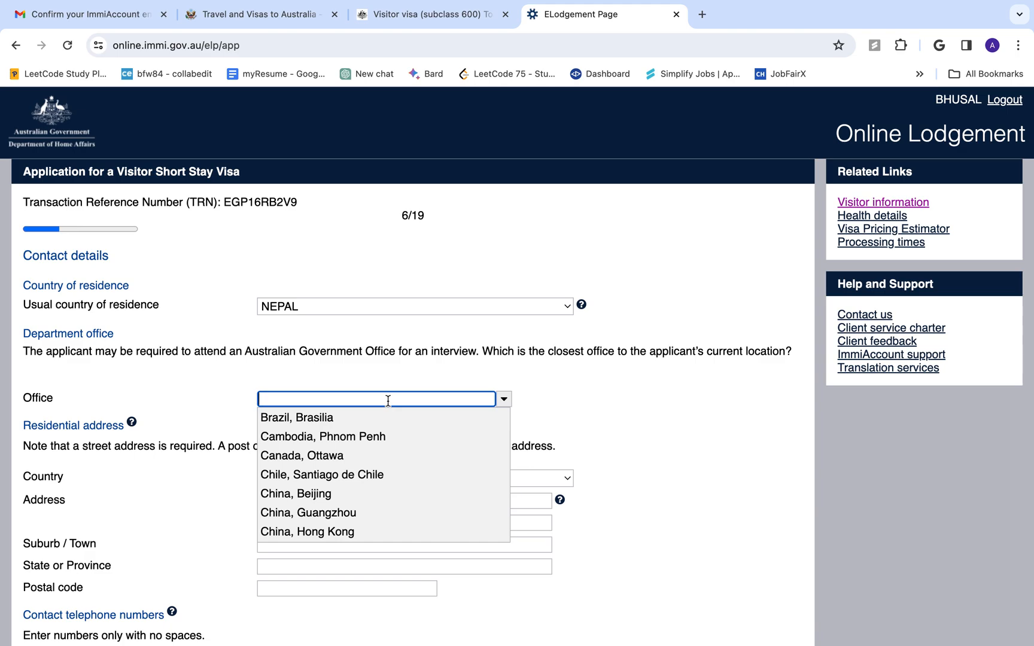
text(Nepa)
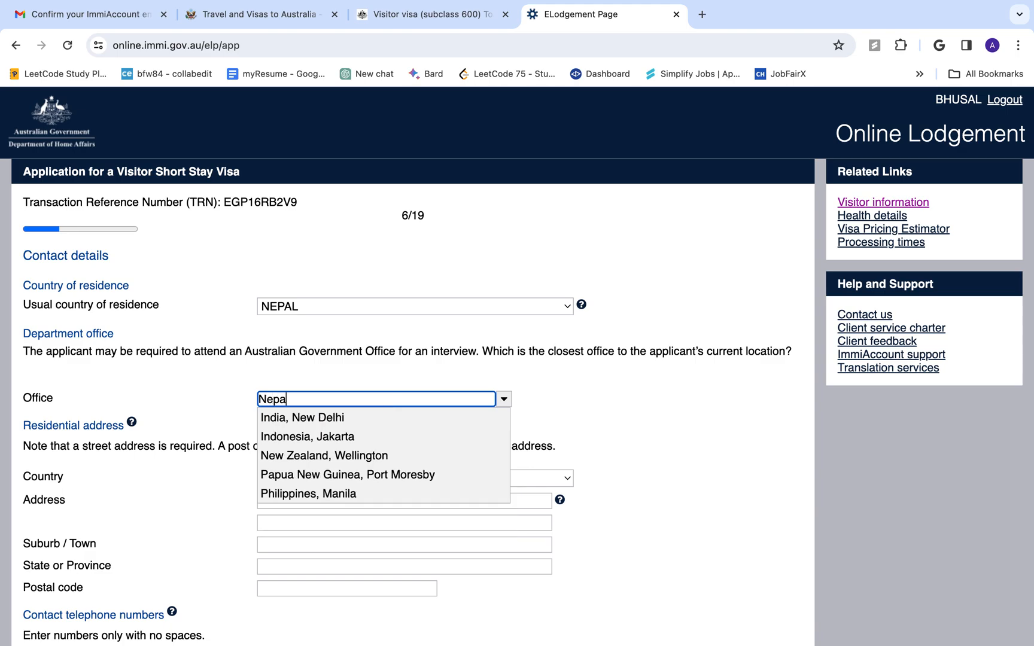
key(BackSpace)
key(BackSpace)
key(BackSpace)
key(BackSpace)
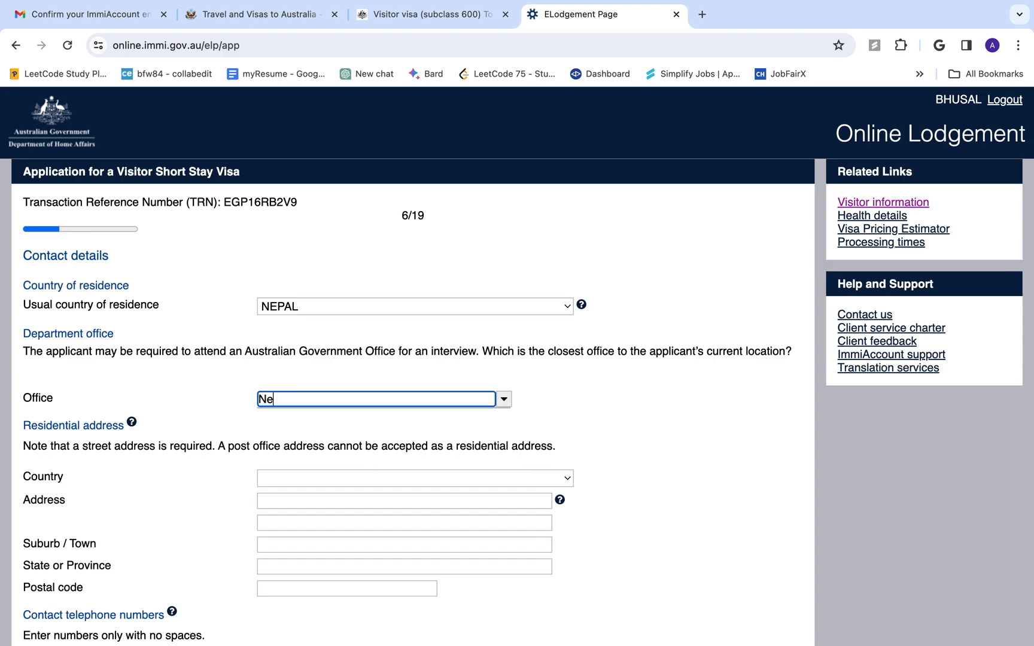
text(nepal)
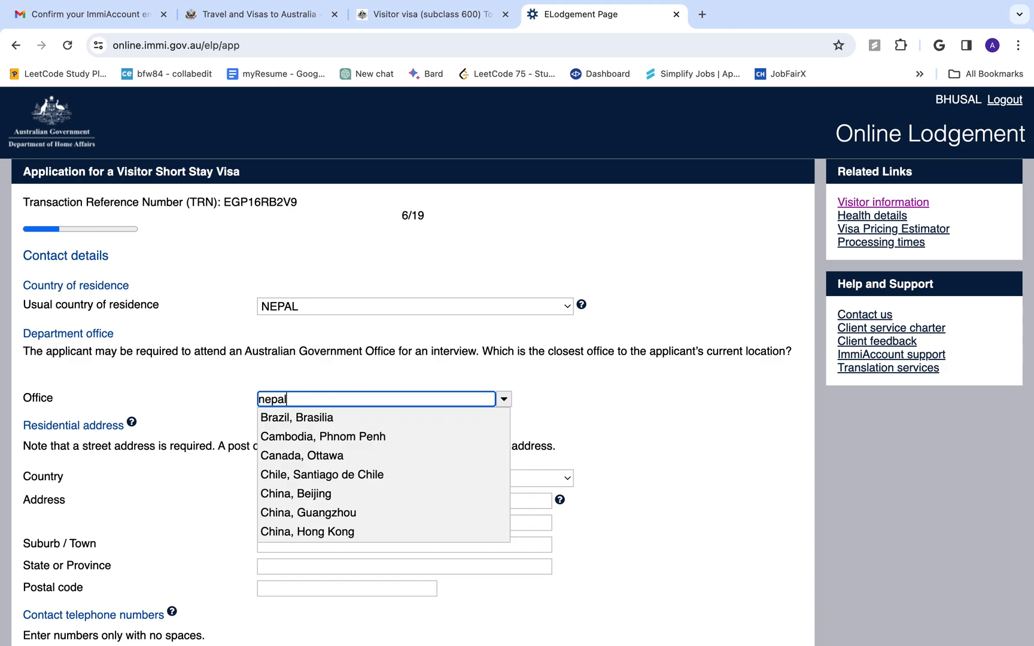
key(BackSpace)
key(BackSpace)
key(BackSpace)
key(BackSpace)
scroll(382, 443, down, 5)
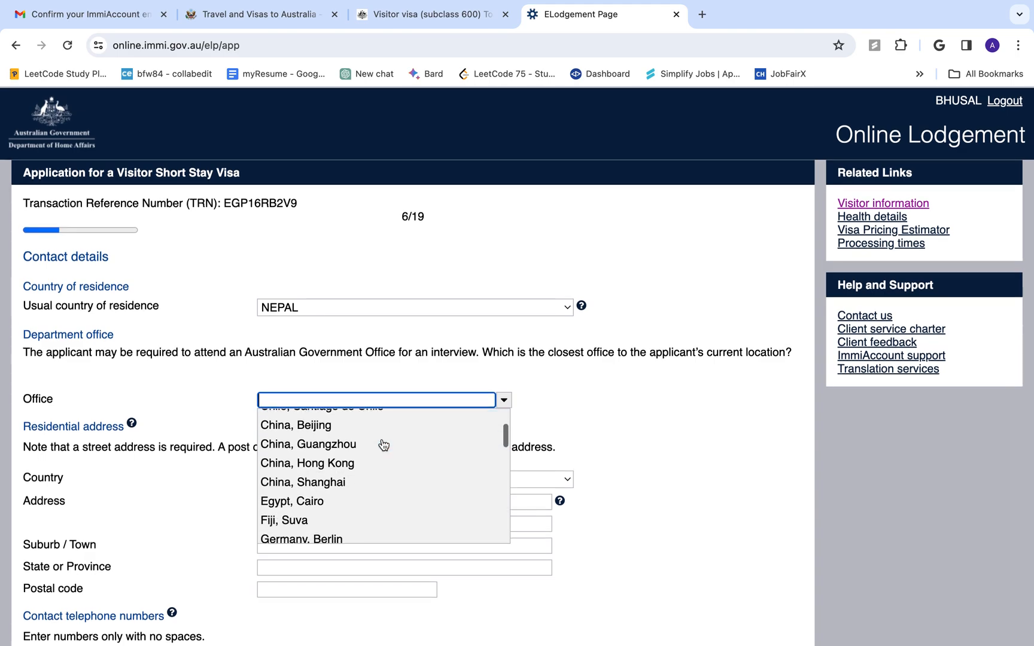
scroll(382, 444, up, 5)
text(ind)
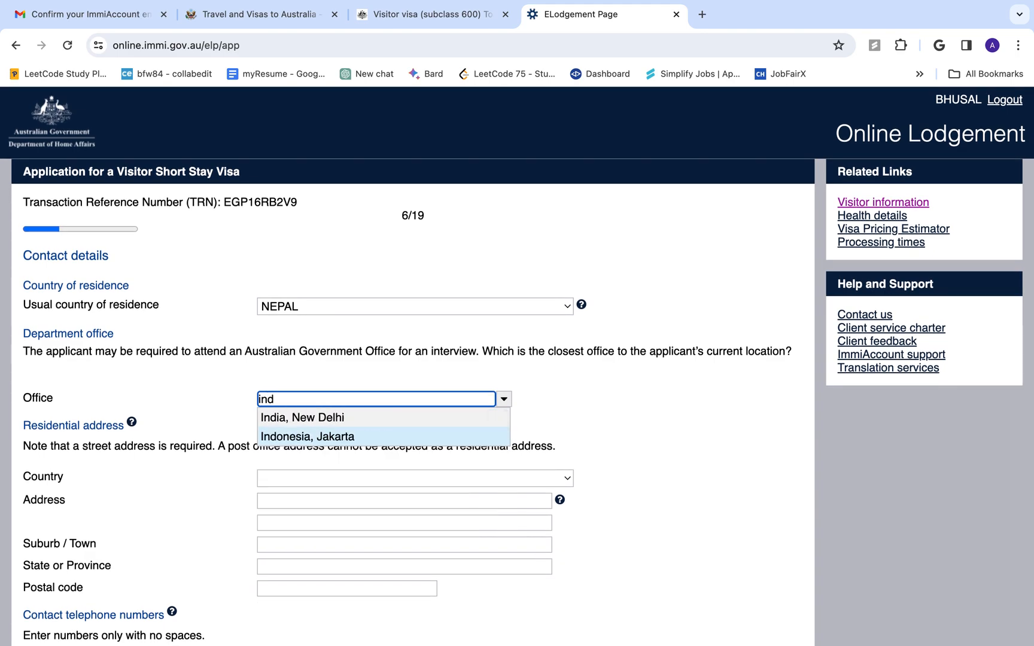
click(380, 414)
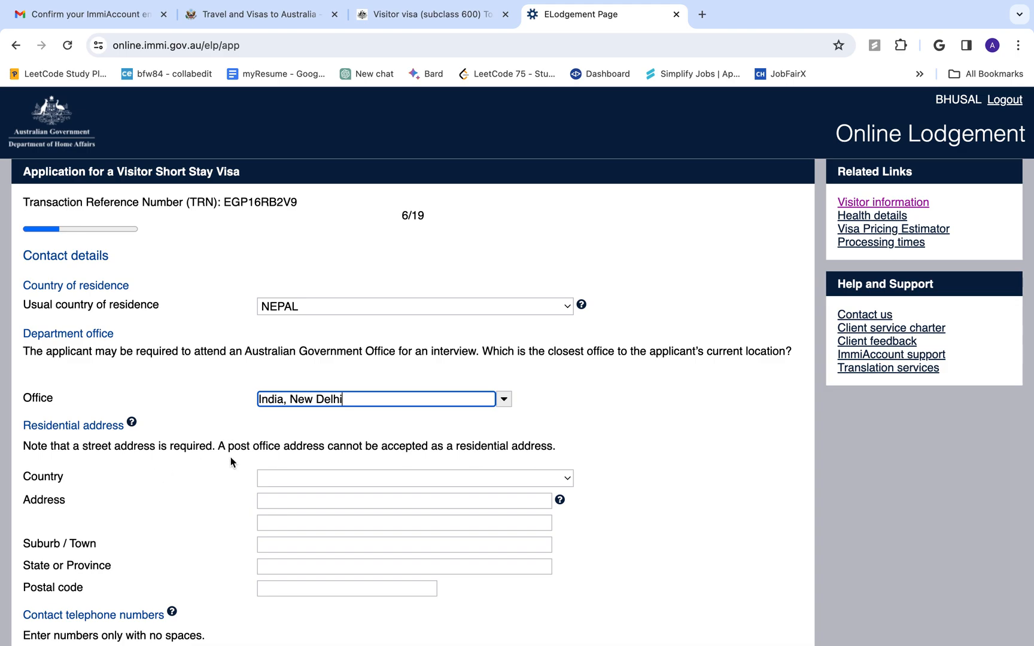
click(309, 478)
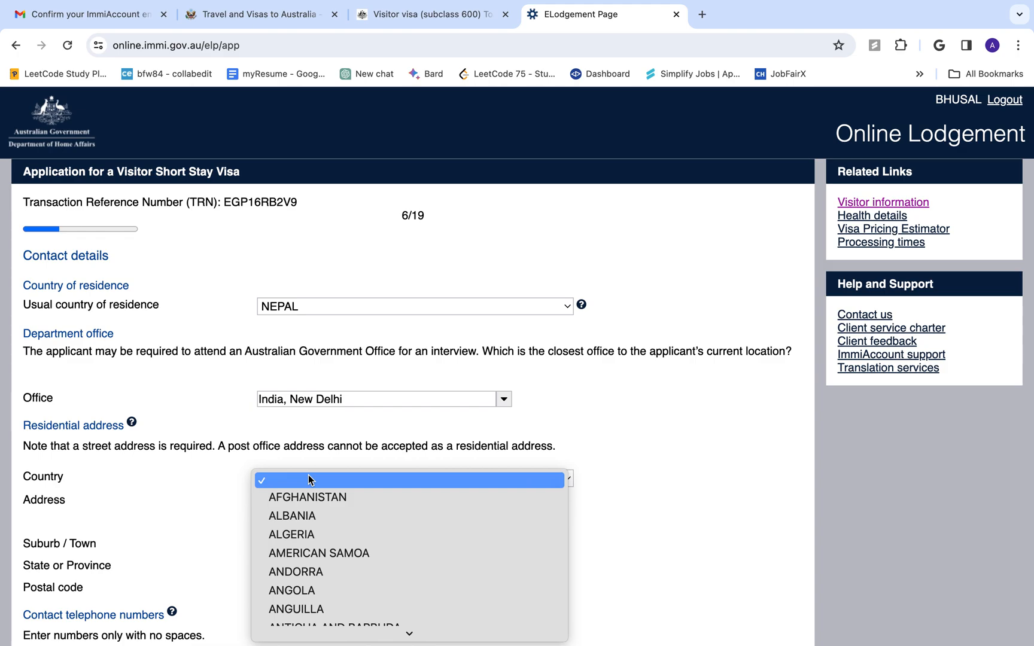
Enter the residential address: NEPAL, Kathmandu, BAGMATI (PROVINCE 3), postal code 10024
key(n)
key(e)
key(Return)
click(276, 502)
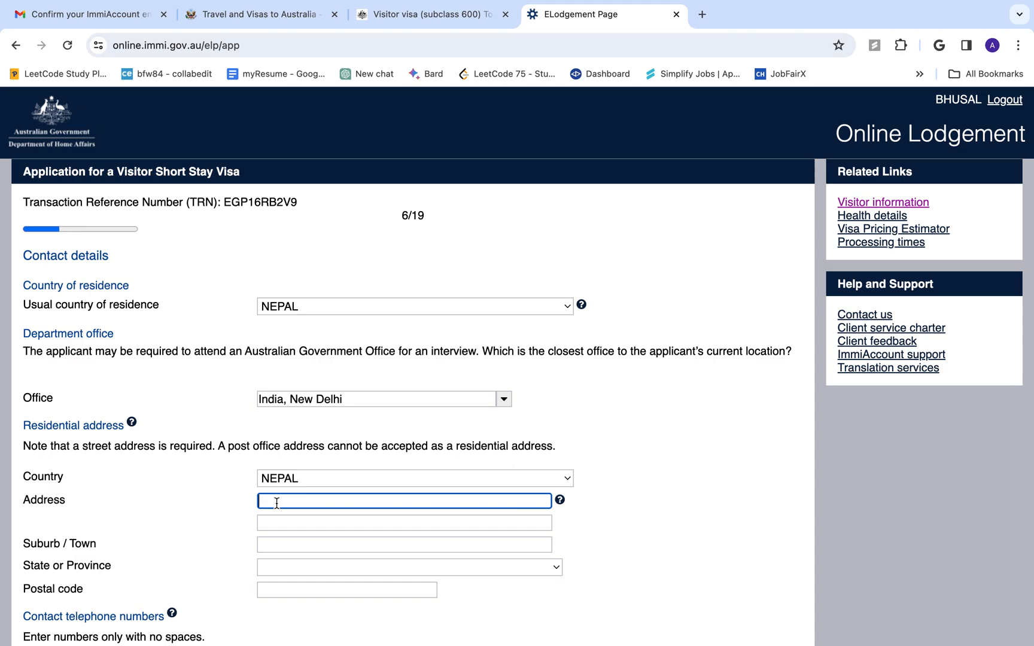
text(kathmandu)
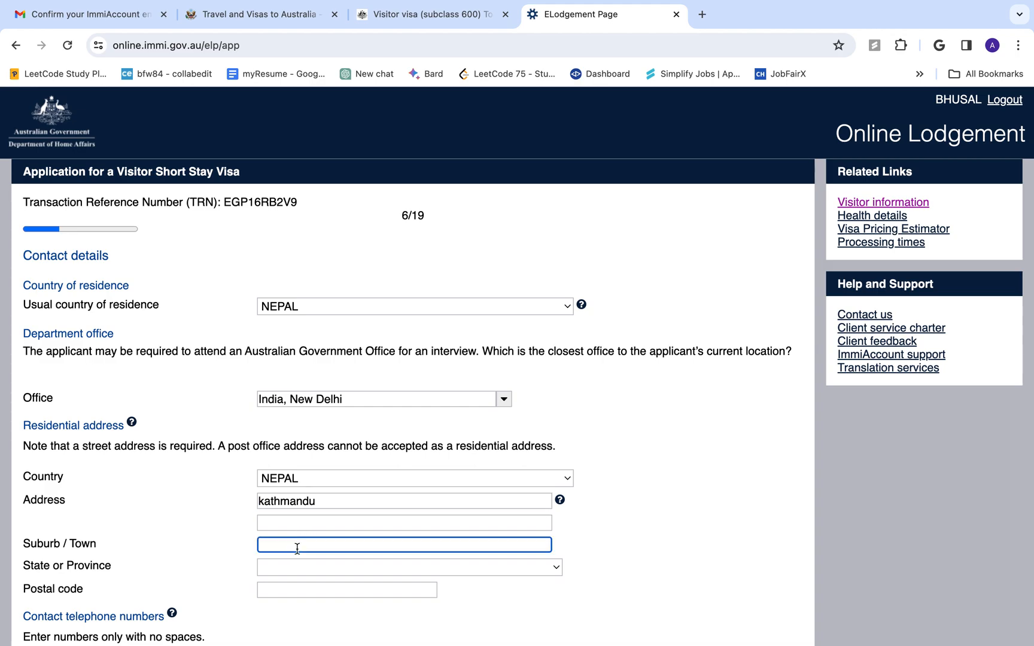
text(Kathmandu)
click(276, 566)
click(288, 586)
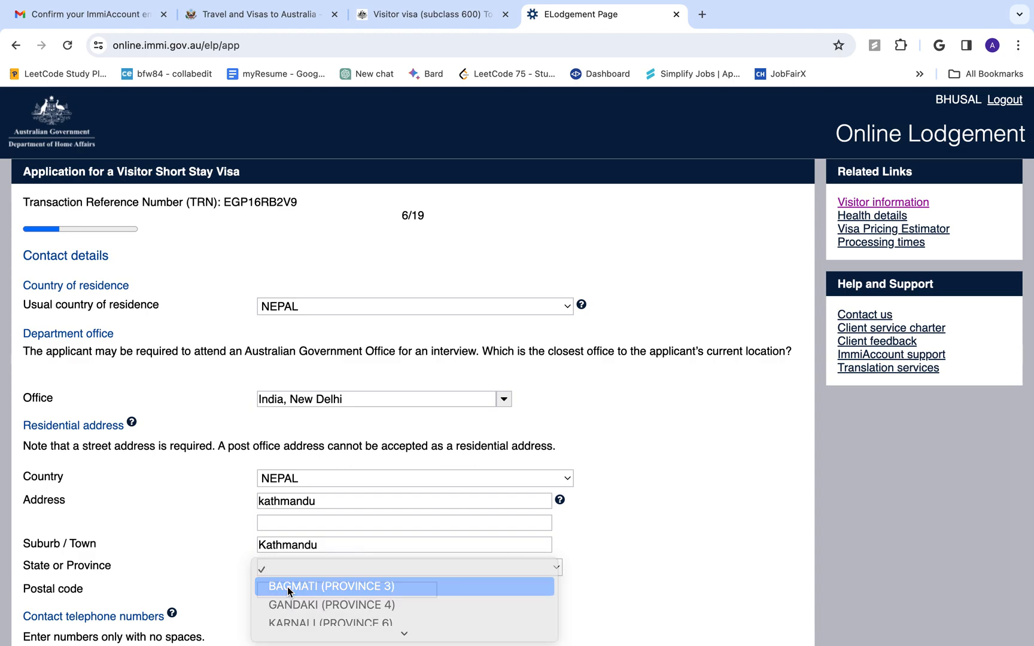
click(328, 588)
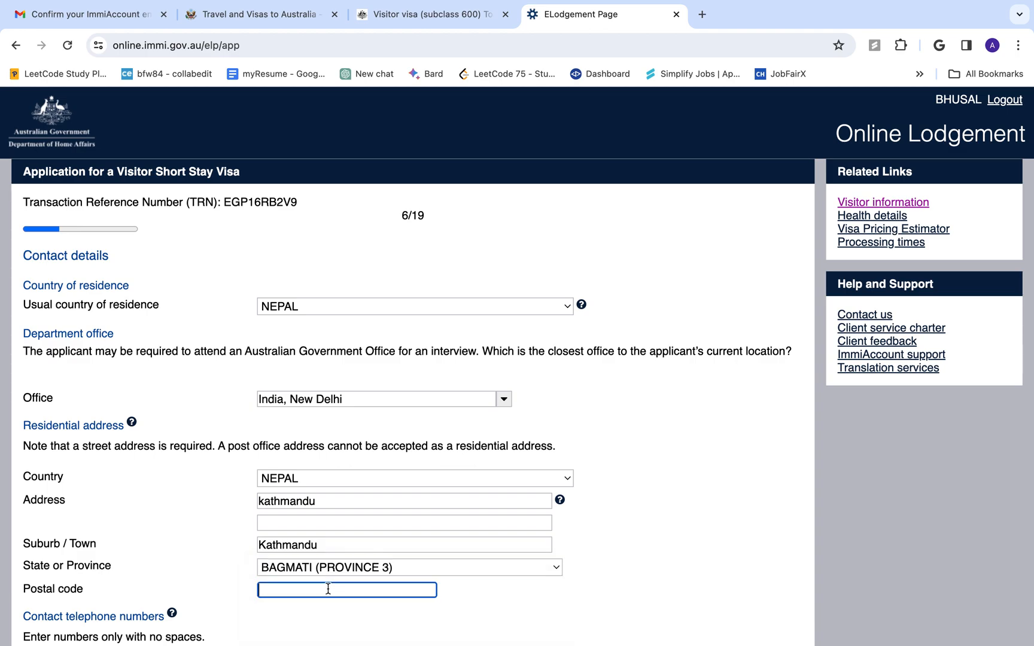
text(10024)
Add the home phone number, mark the postal address as the same, and continue
scroll(381, 587, down, 3)
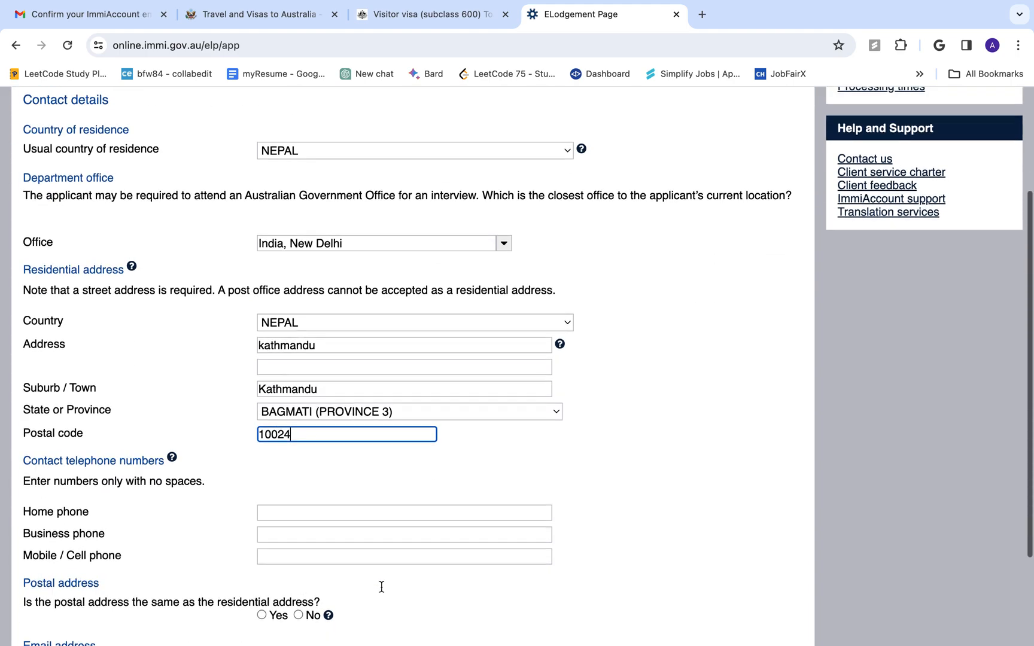
click(303, 521)
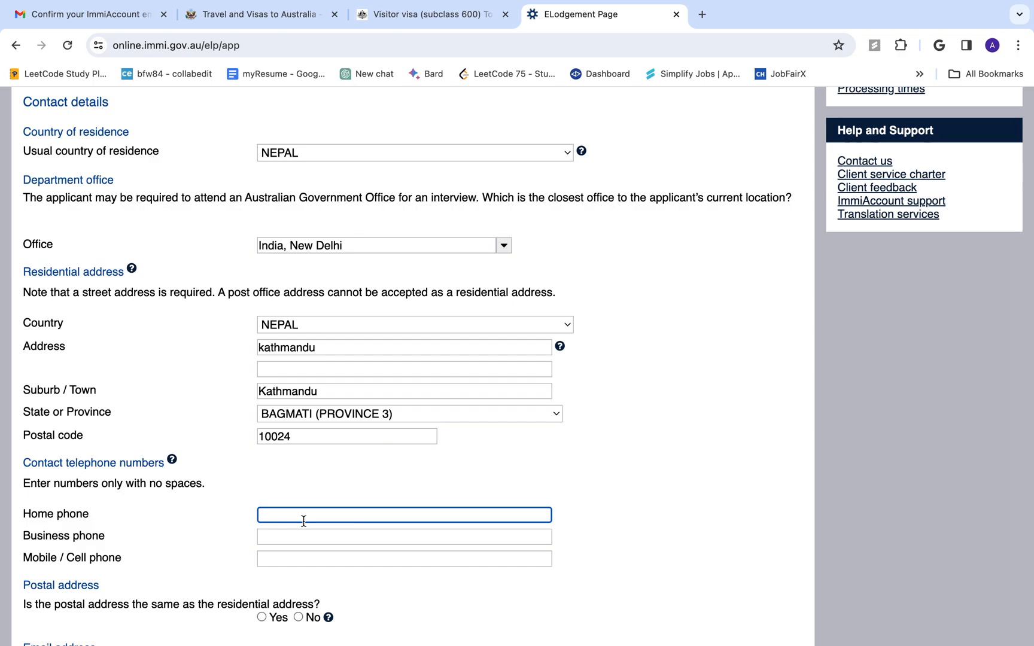
click(317, 537)
click(312, 567)
scroll(311, 566, down, 3)
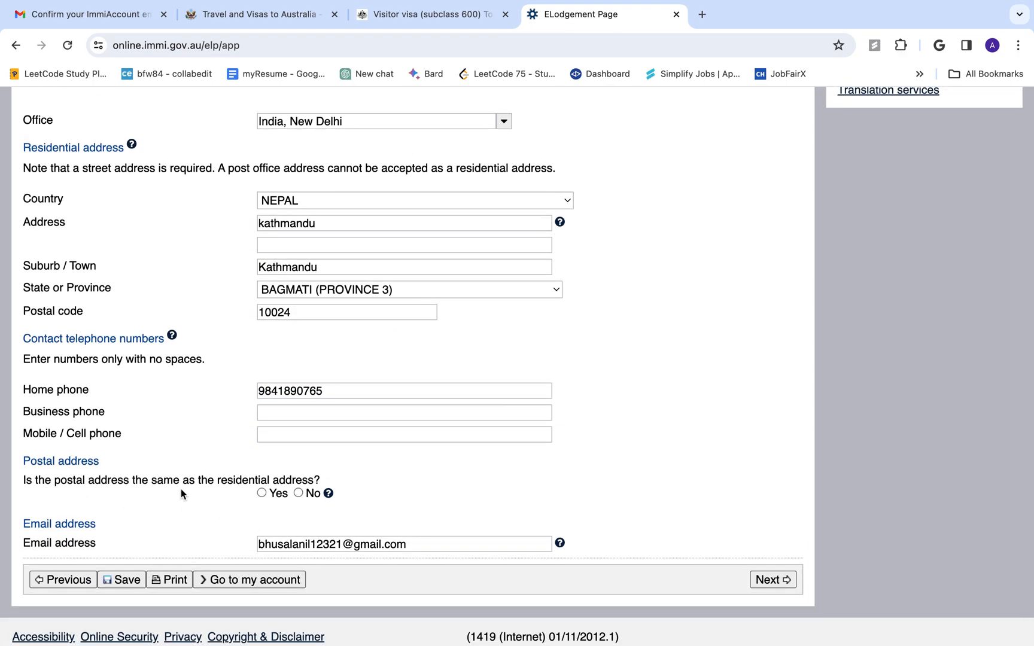
click(262, 494)
click(772, 579)
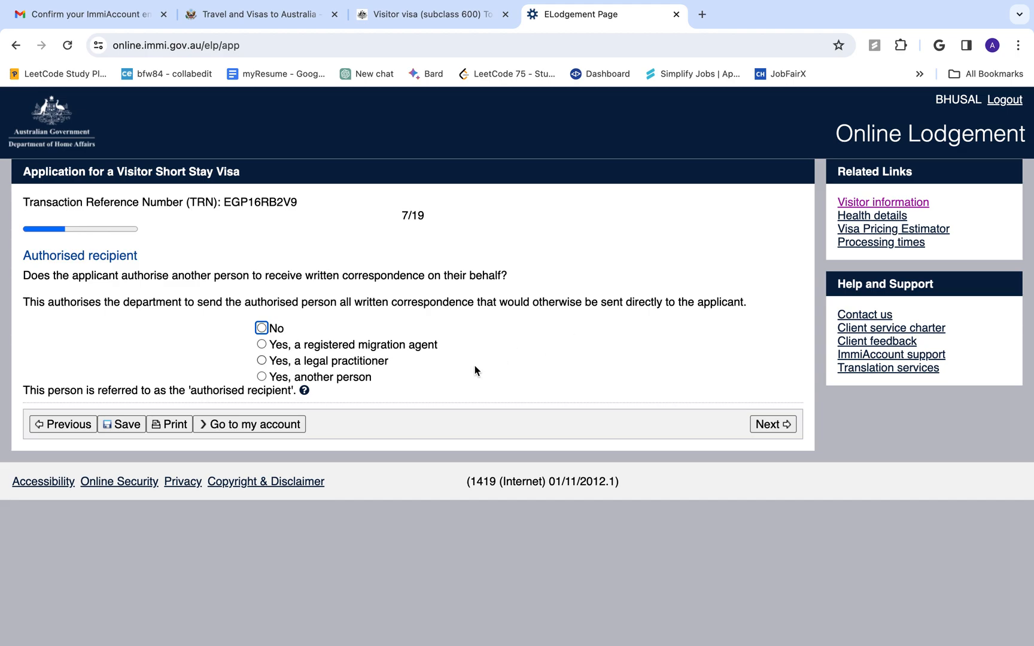
Answer No to authorising another recipient and to non-accompanying family members, advancing past both pages
click(264, 327)
scroll(243, 504, down, 1)
scroll(243, 508, down, 1)
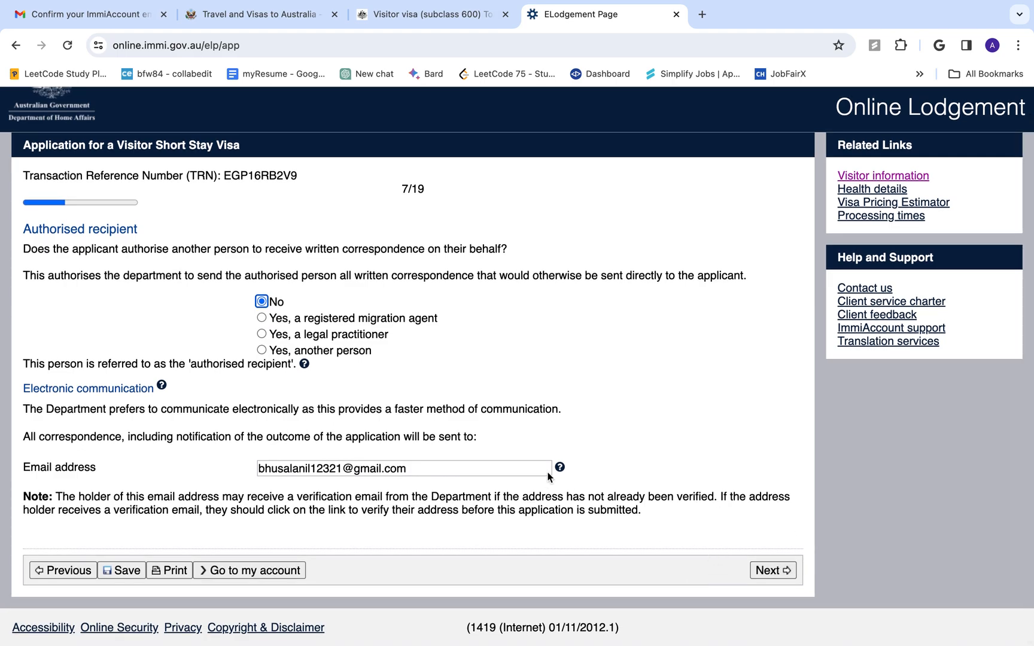
click(778, 570)
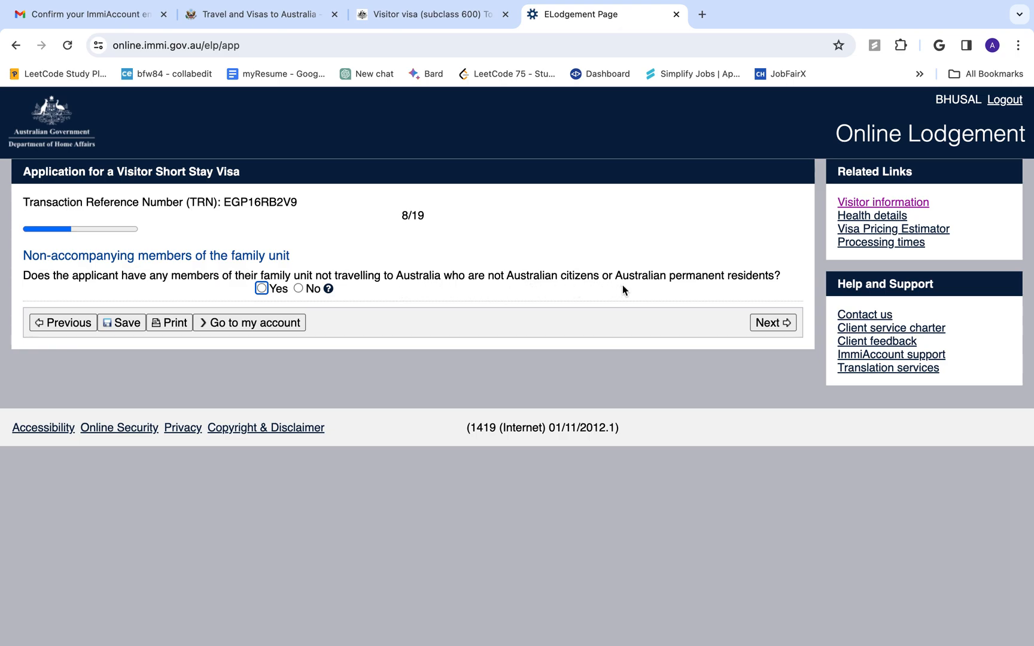
click(297, 289)
click(781, 324)
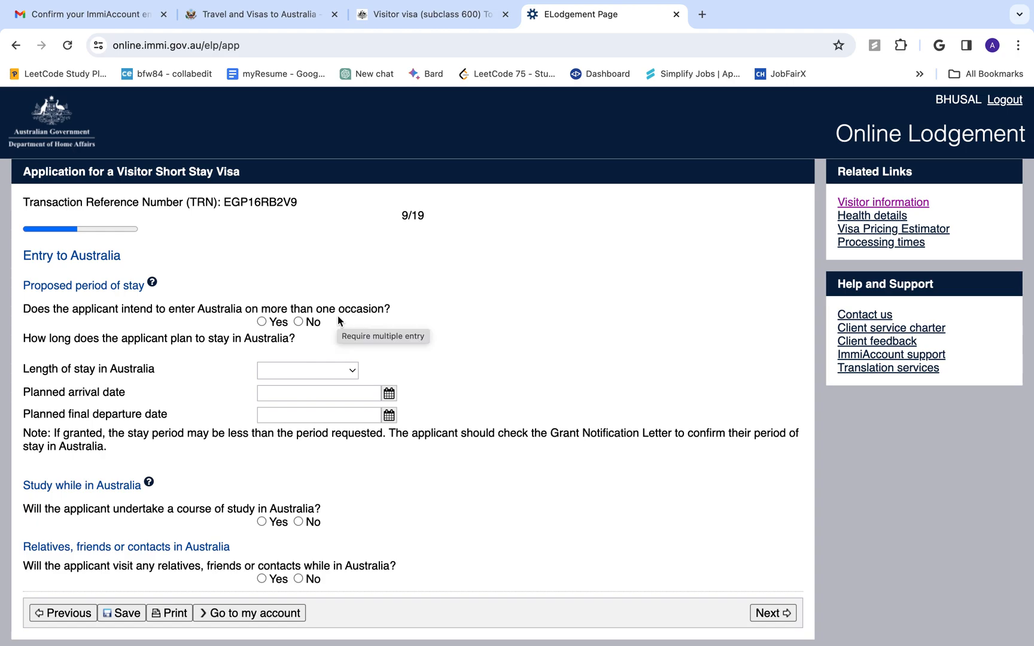
Answer No to multiple entry and set the length of stay to Up to 3 months
click(262, 323)
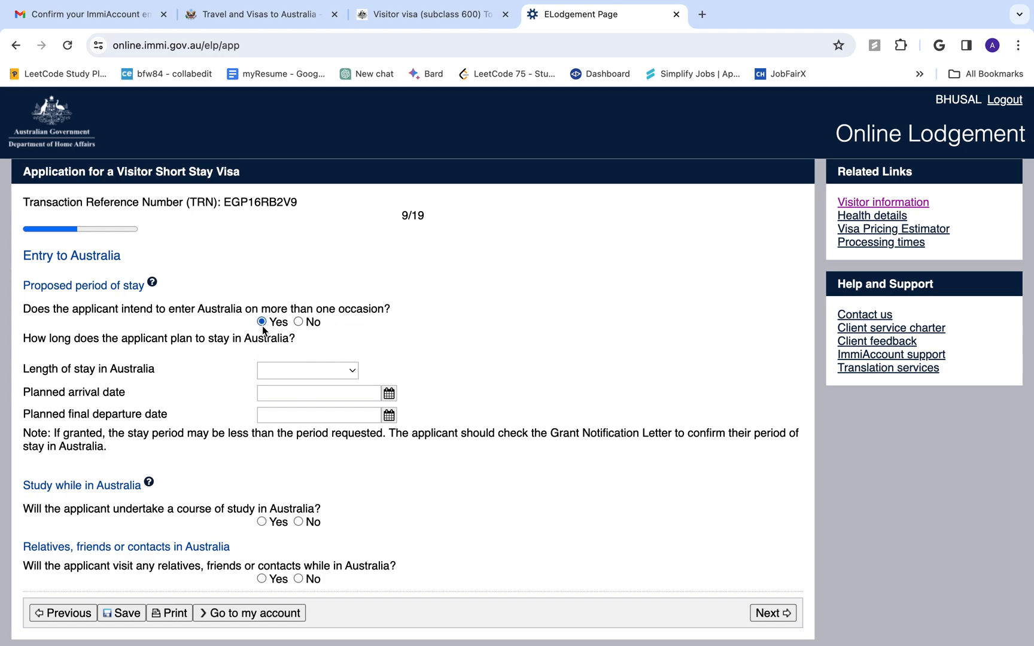
click(298, 322)
click(263, 366)
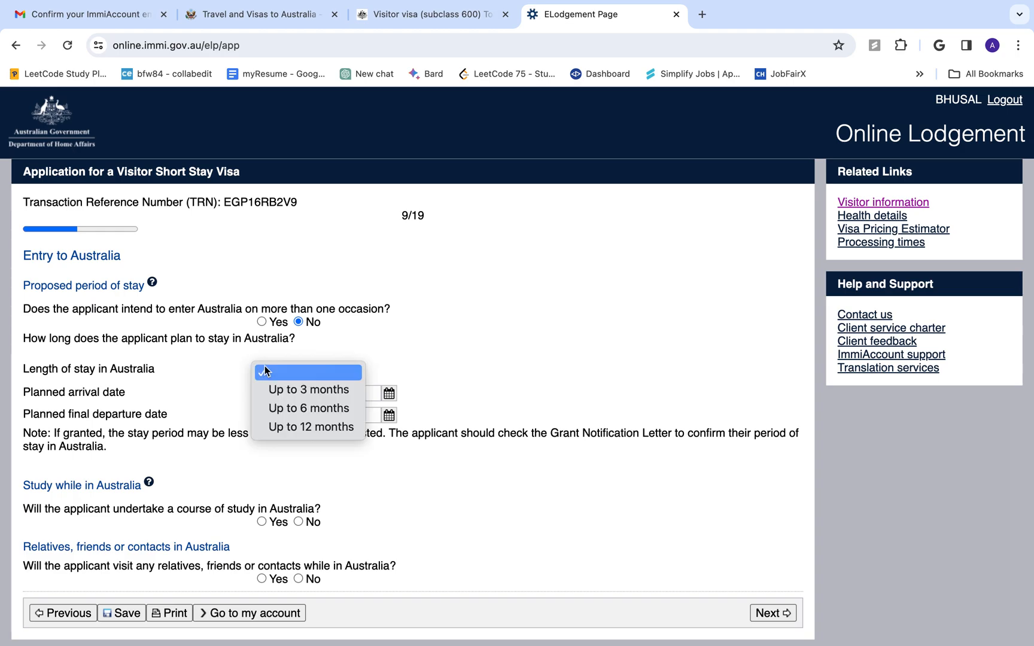
click(286, 389)
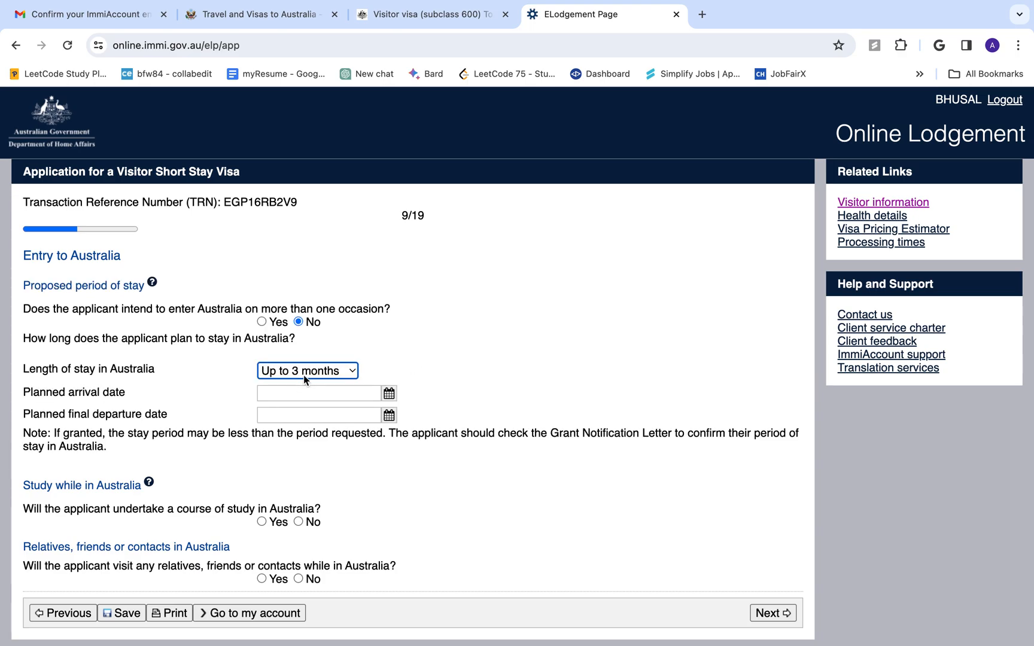
click(304, 374)
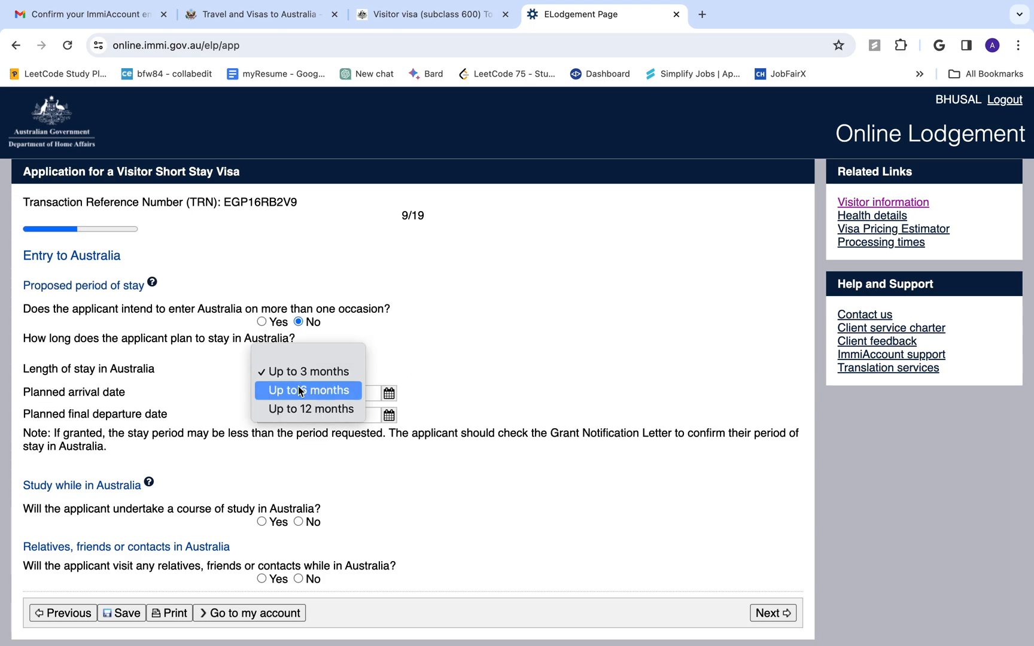
click(299, 390)
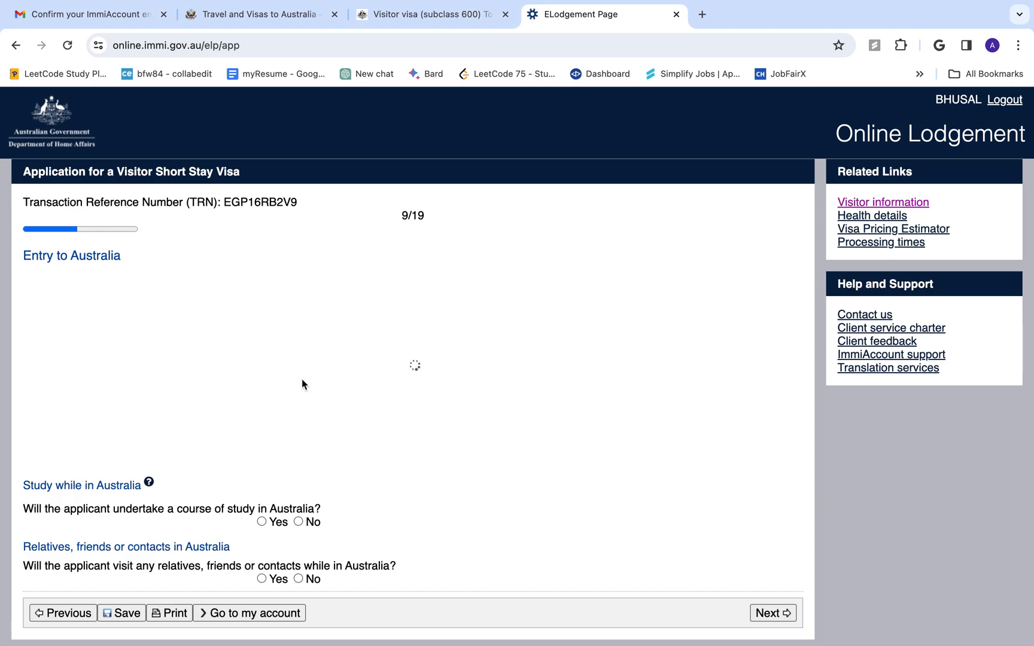
click(304, 377)
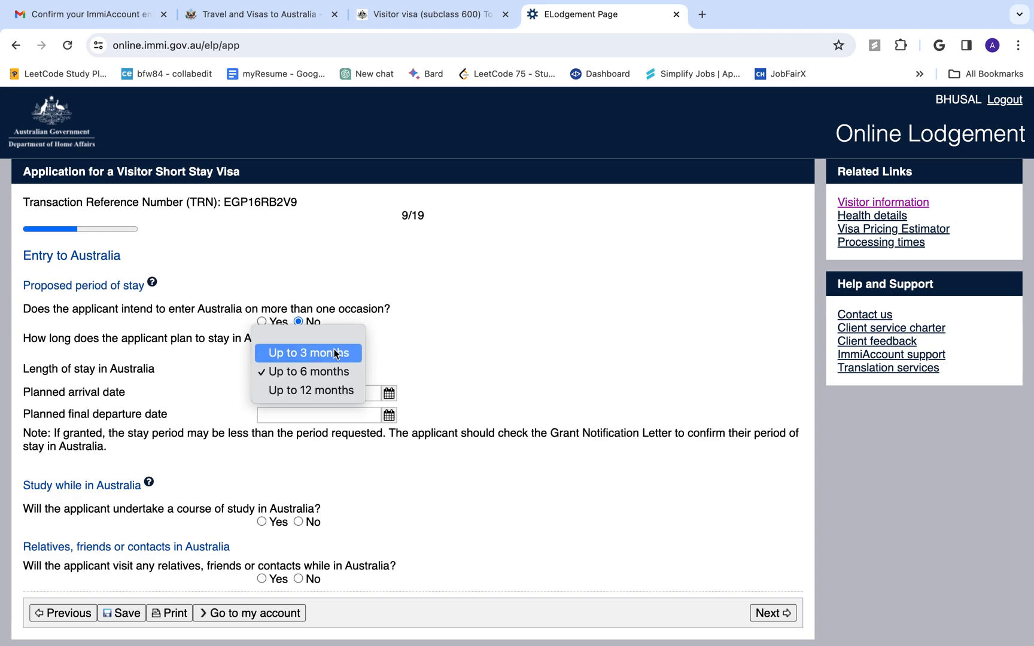
click(335, 354)
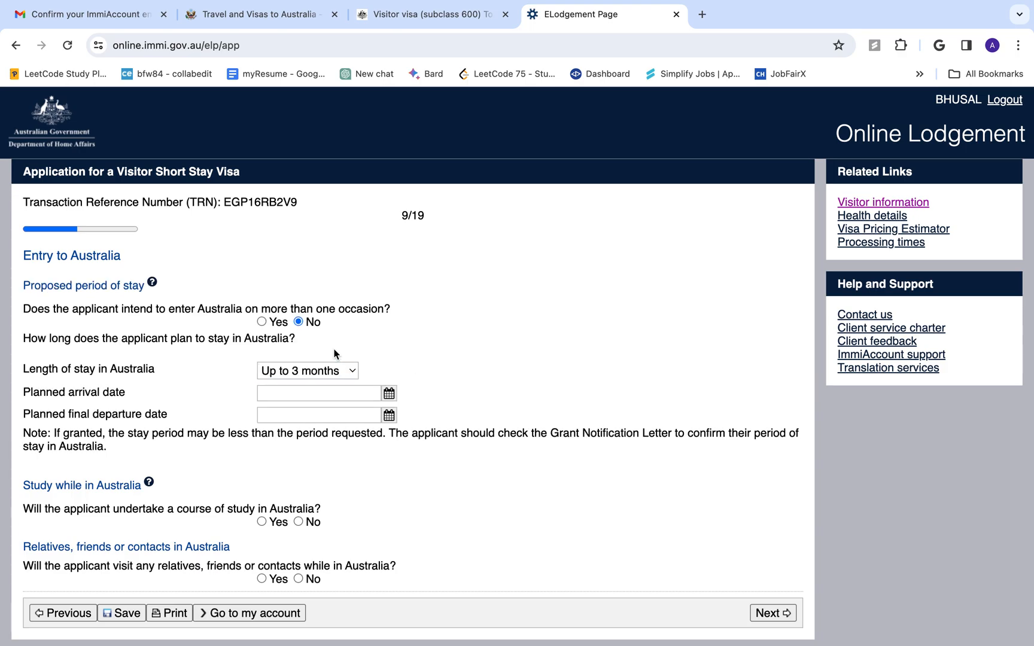
Set the planned arrival date to 01 Feb 2024 and departure date to 15 Jan 2024
click(287, 392)
text(Fe)
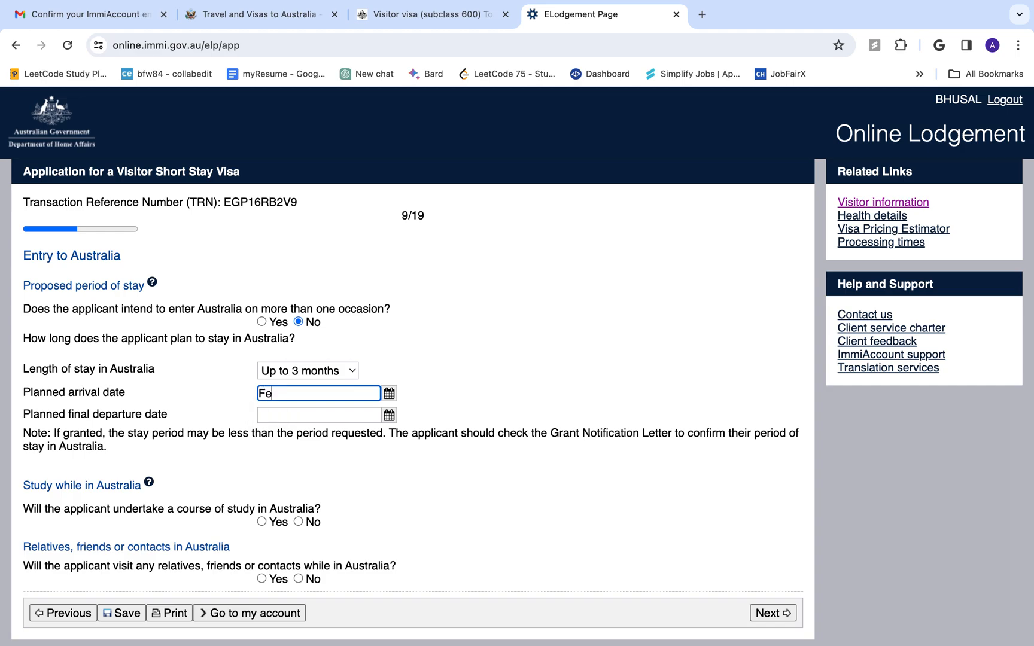
key(BackSpace)
key(BackSpace)
click(388, 393)
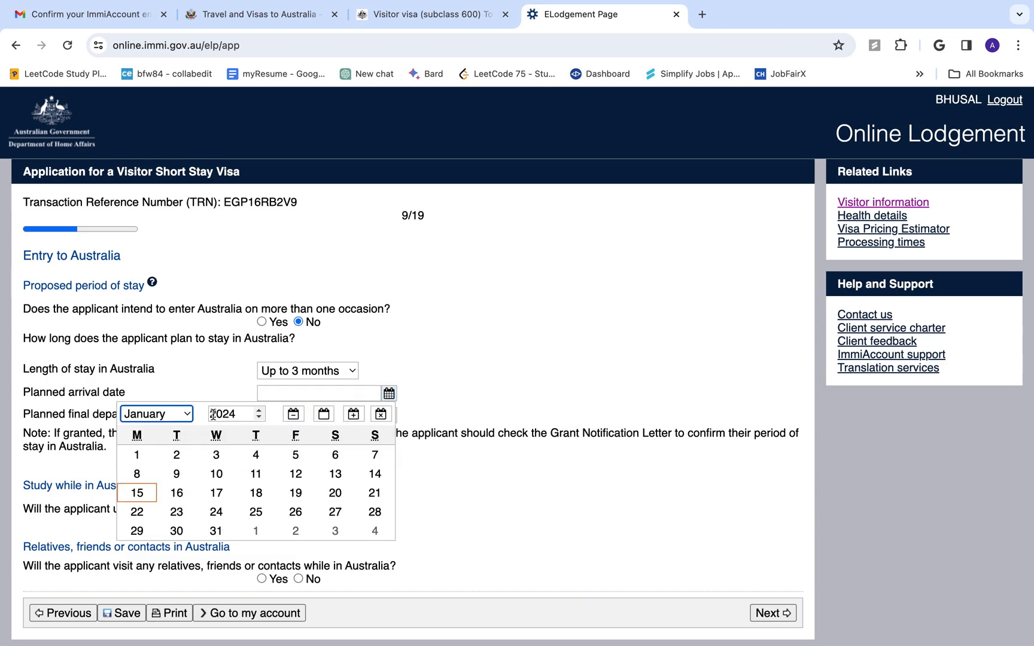
click(188, 414)
click(150, 432)
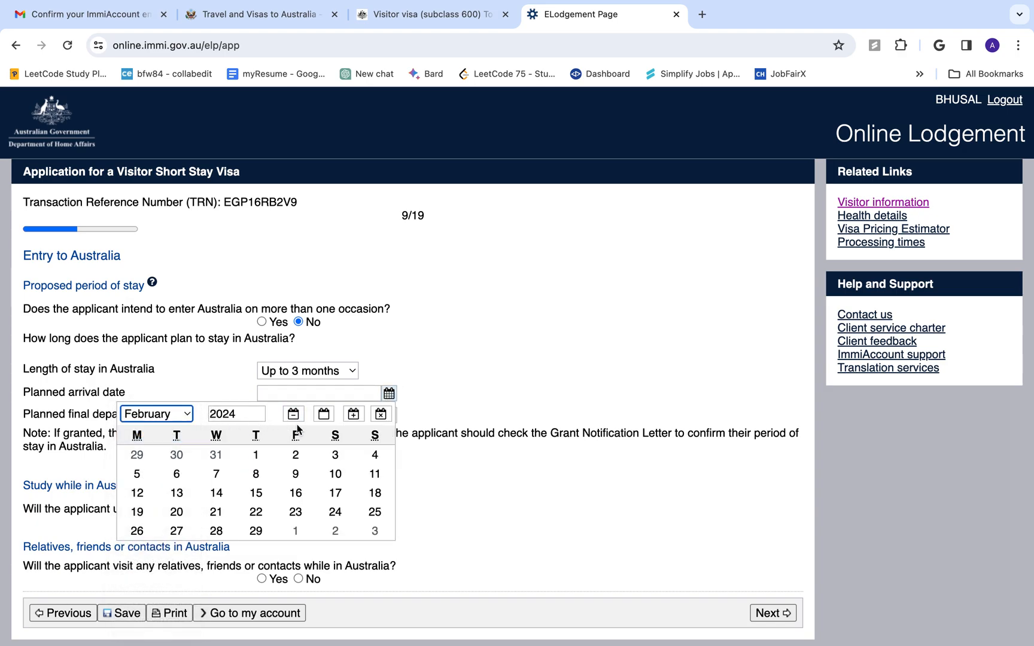
click(255, 455)
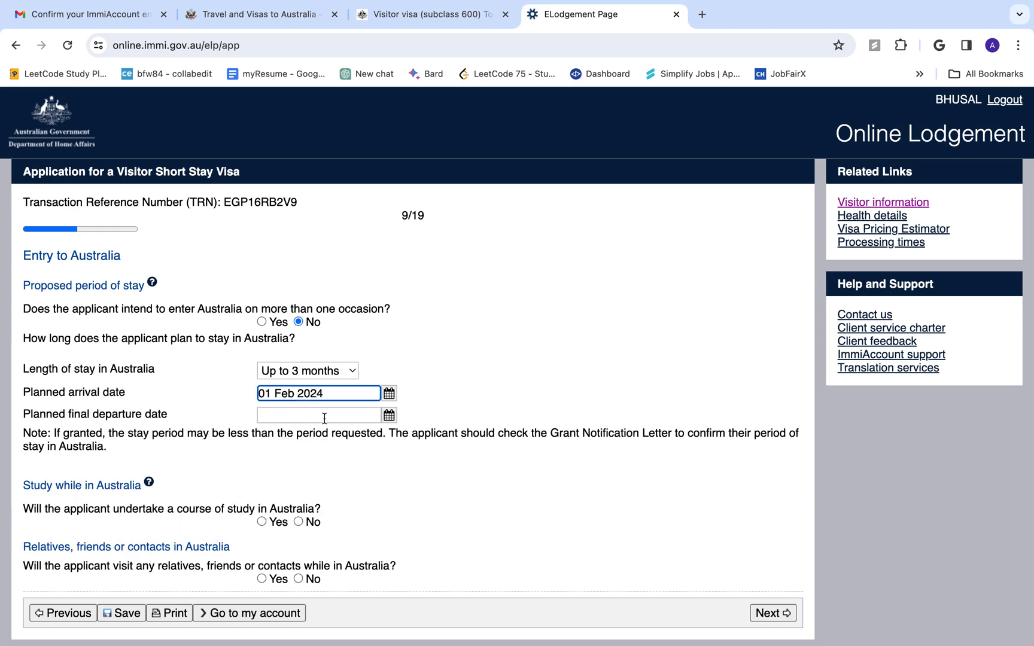
click(389, 415)
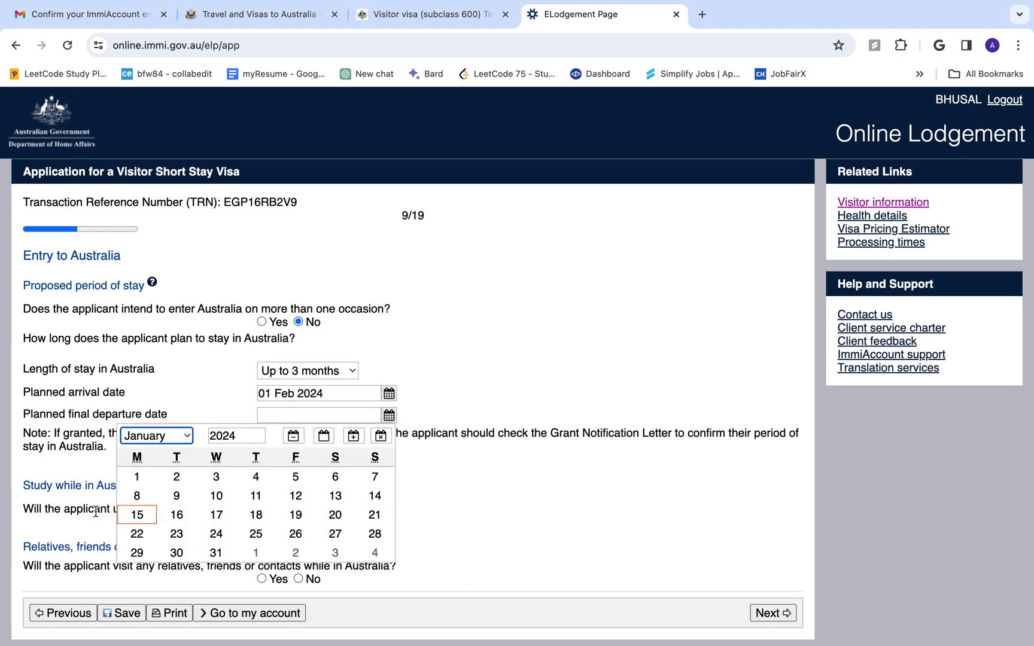
click(130, 514)
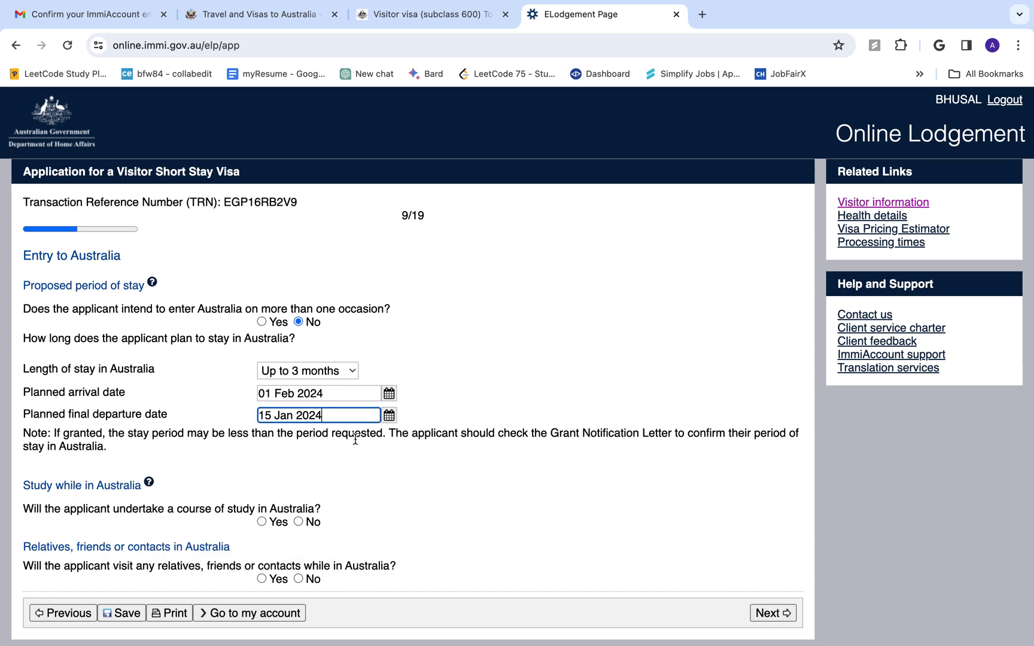
Answer No to studying and to visiting relatives or friends, then submit the page
scroll(353, 440, down, 2)
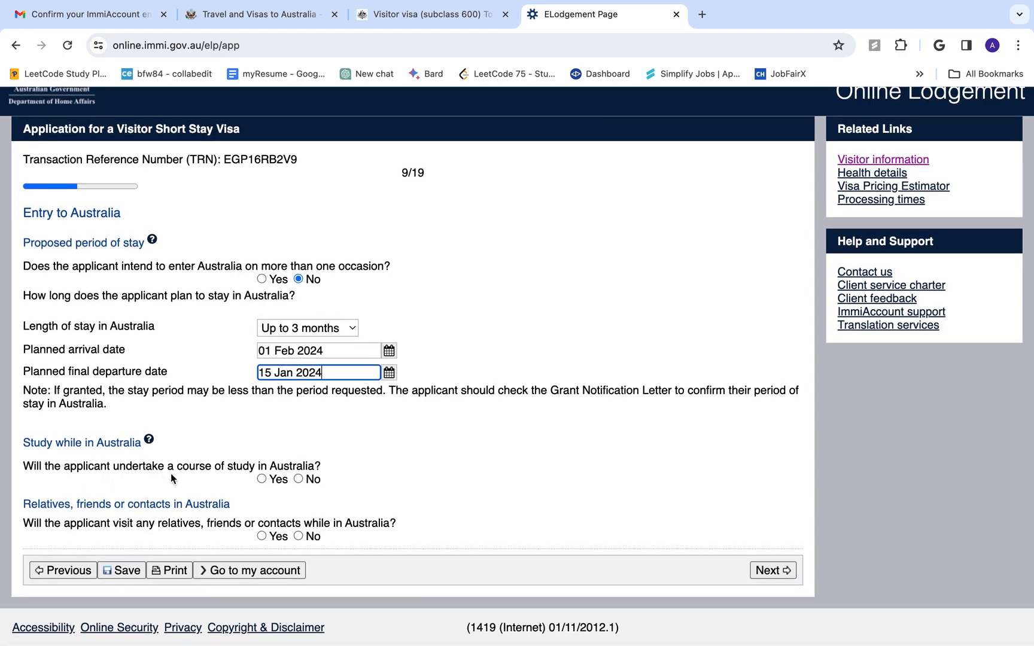
click(297, 481)
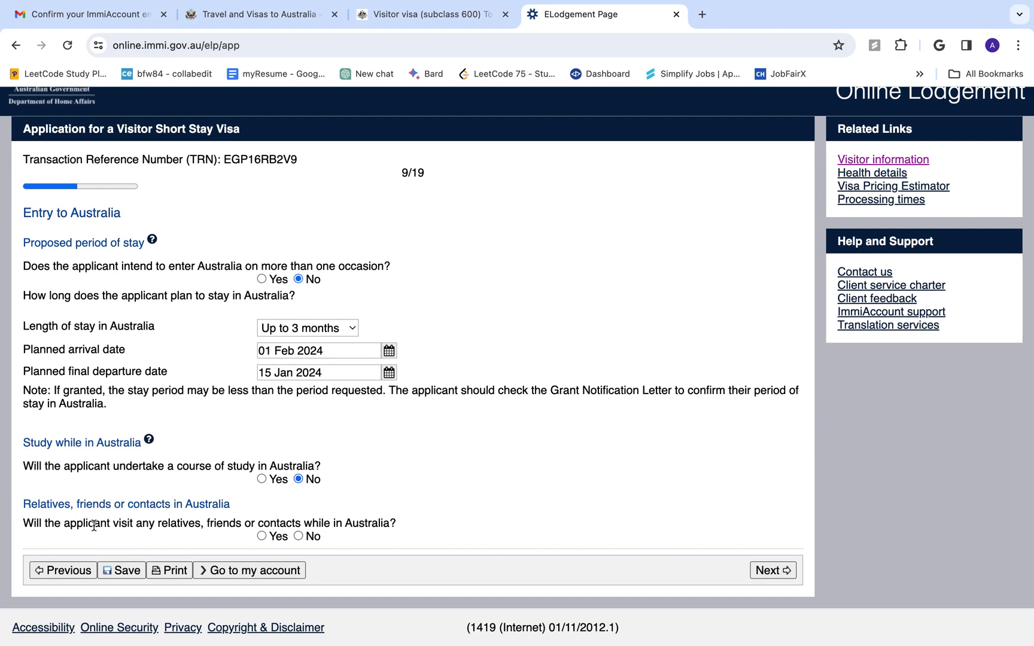
click(299, 536)
click(263, 536)
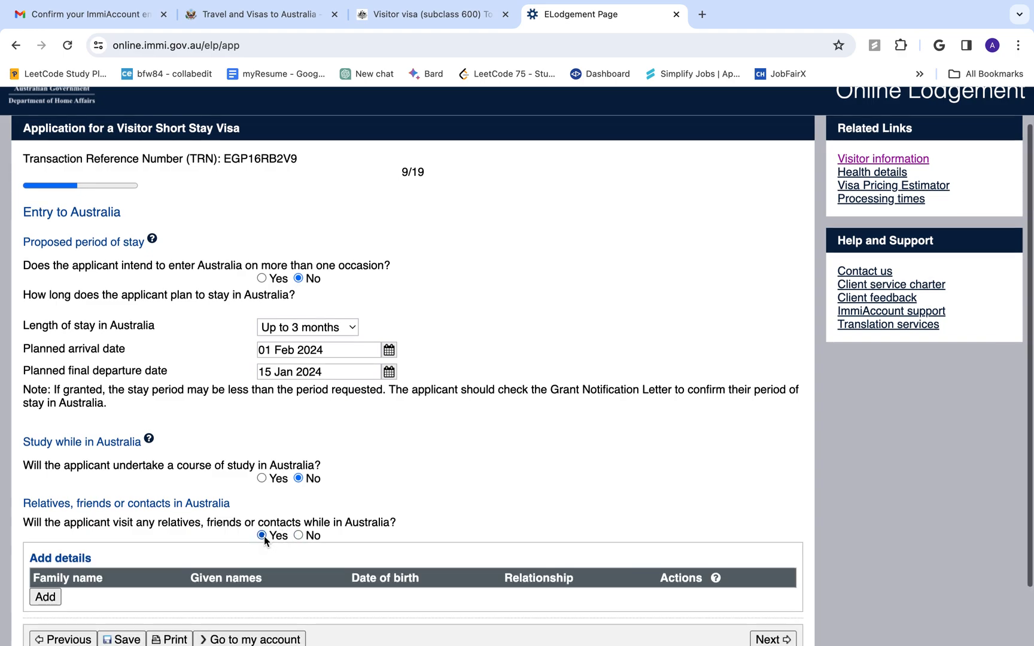
scroll(264, 536, down, 2)
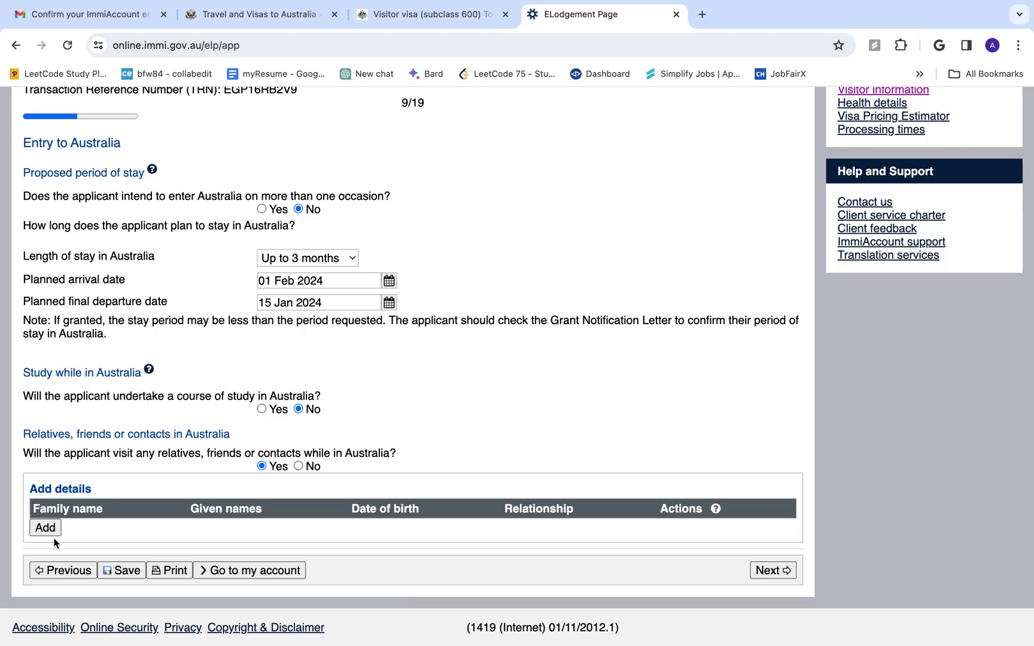
click(298, 466)
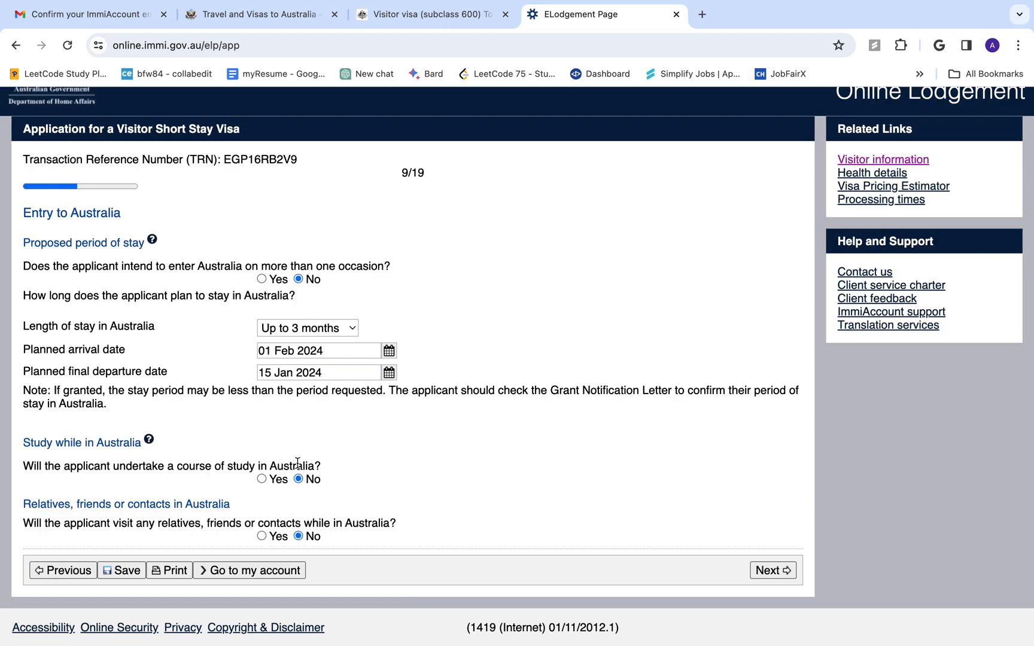
click(765, 569)
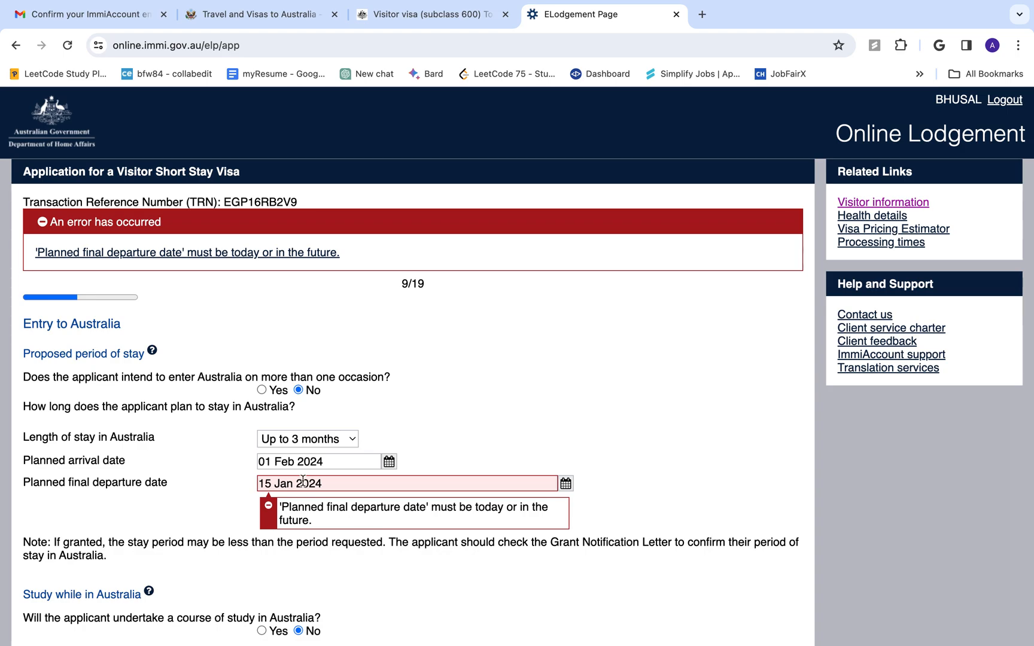
Change the planned departure date to 15 Feb 2024 and continue past Entry to Australia
click(332, 487)
click(565, 489)
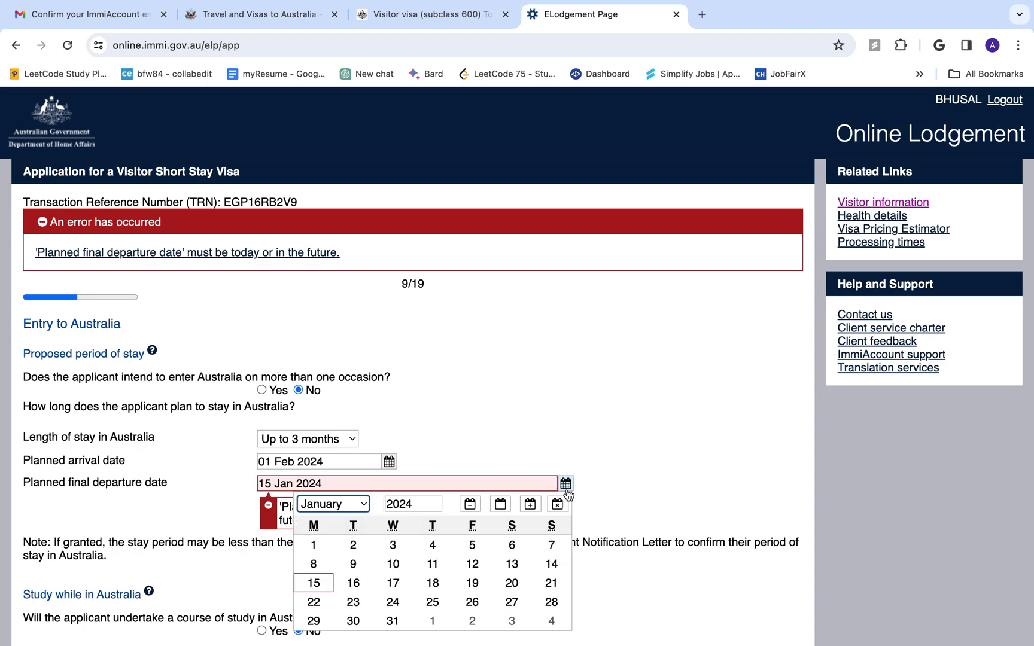
click(363, 505)
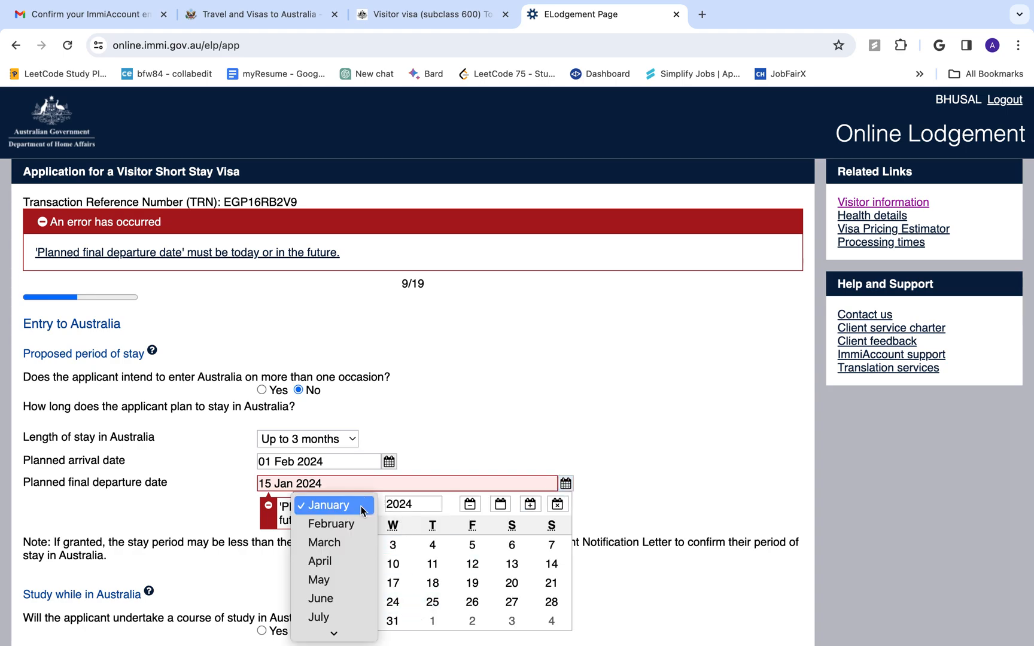
click(338, 524)
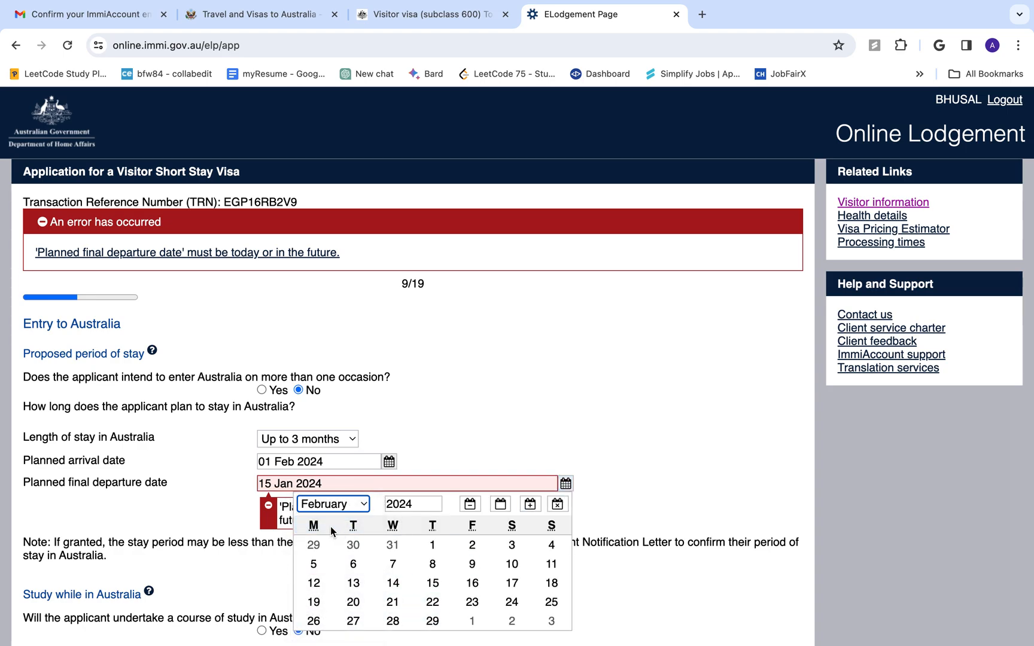
click(432, 583)
scroll(369, 459, down, 3)
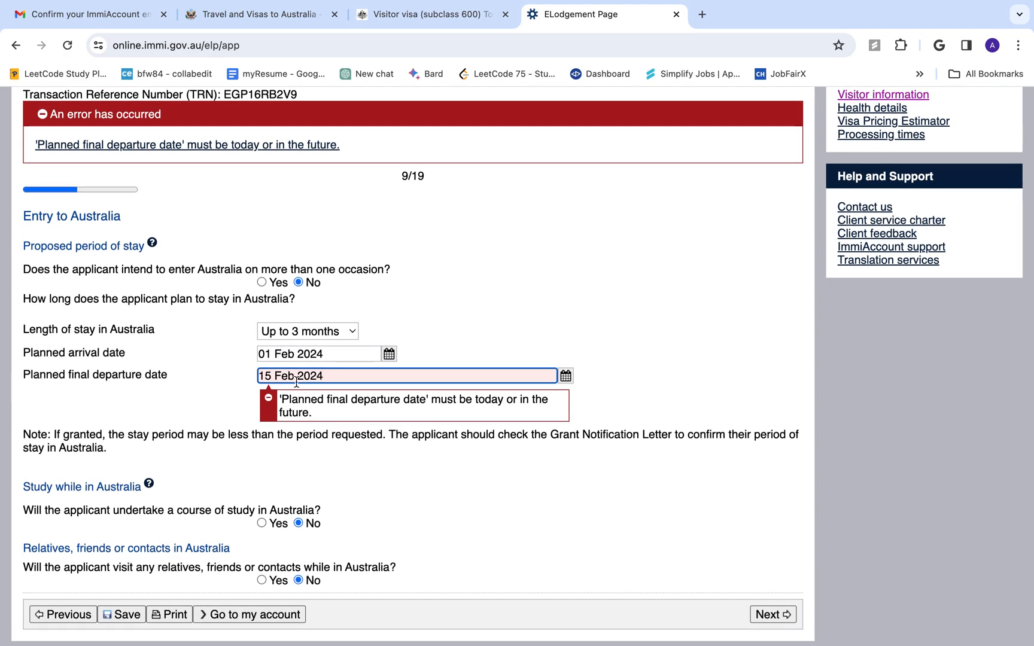
scroll(347, 467, down, 2)
click(772, 568)
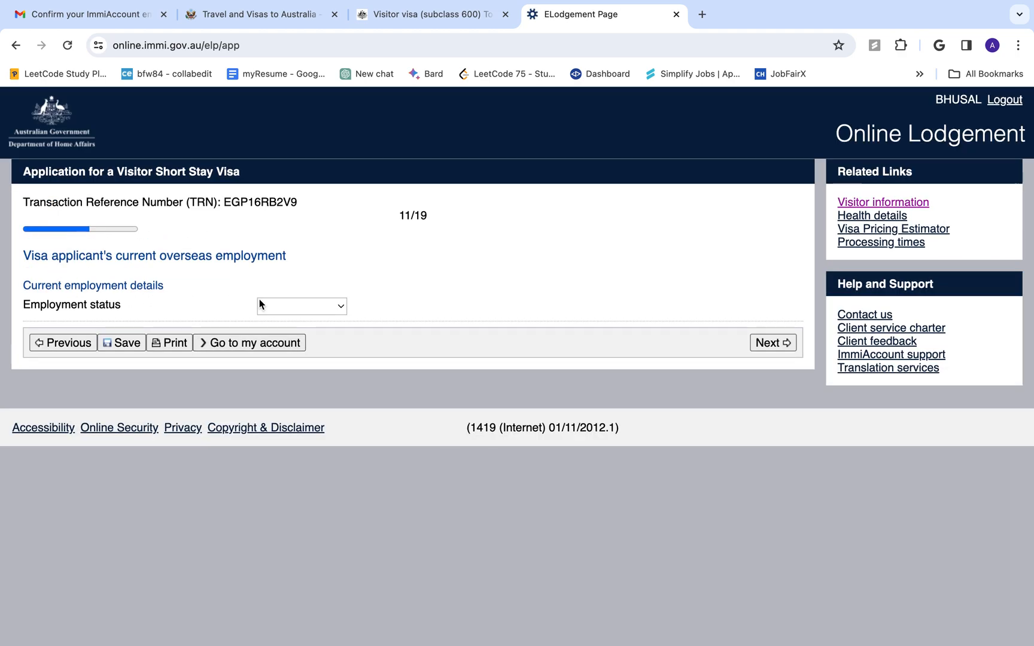
Set employment status to Employed and occupation grouping to Other
click(278, 305)
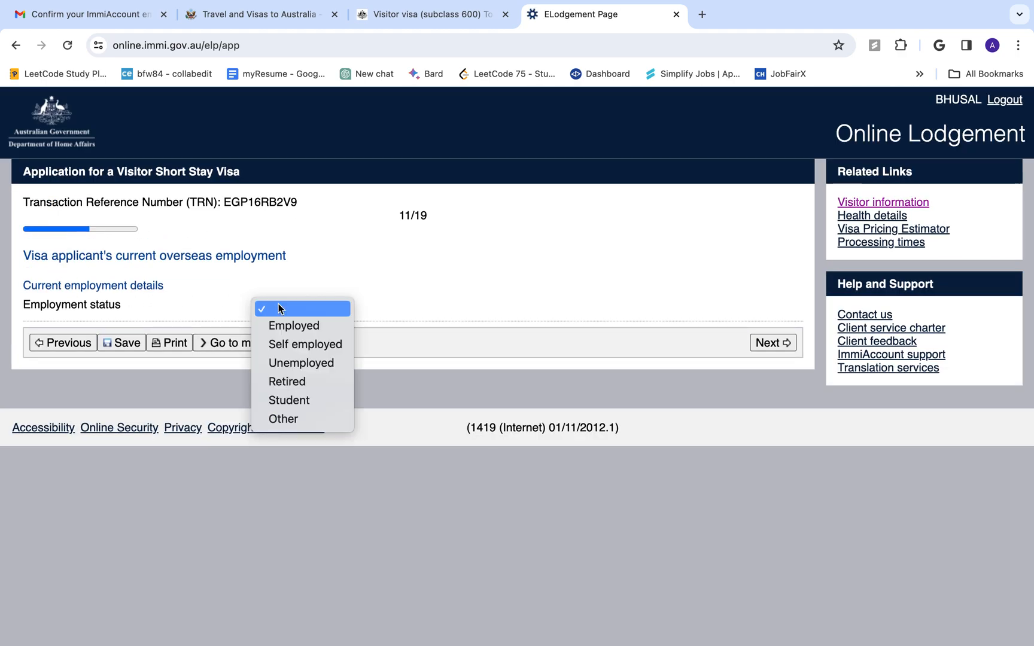
click(299, 326)
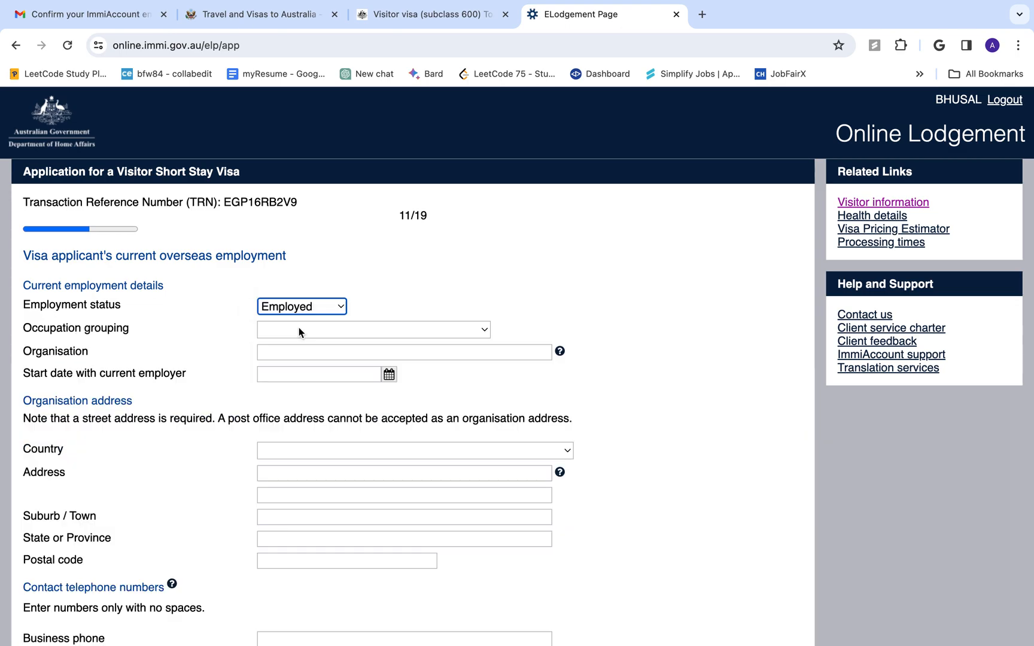
click(298, 304)
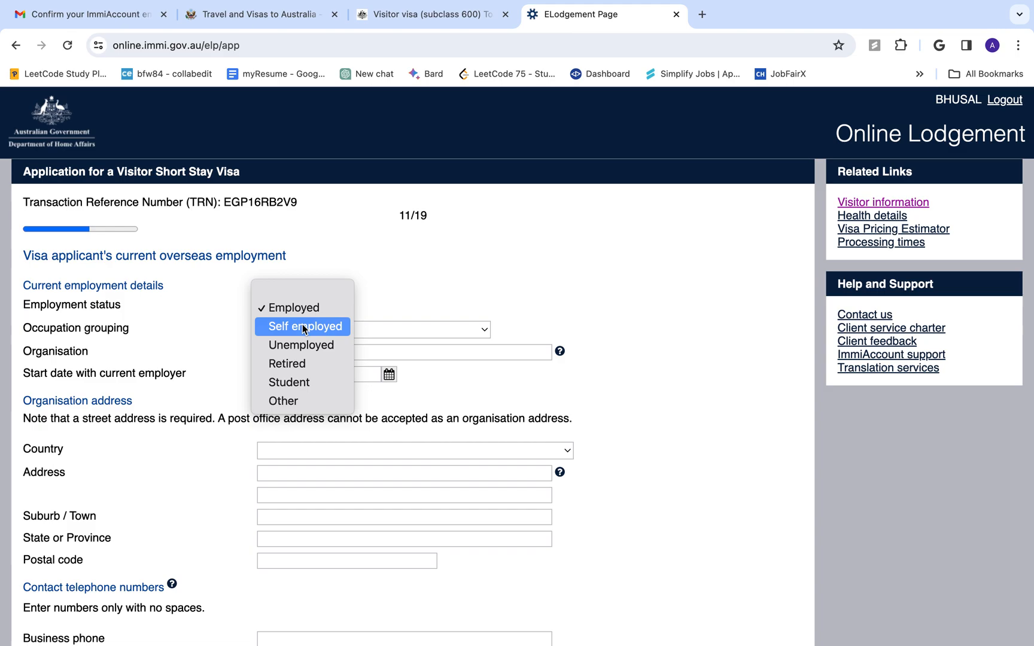
click(304, 328)
click(309, 308)
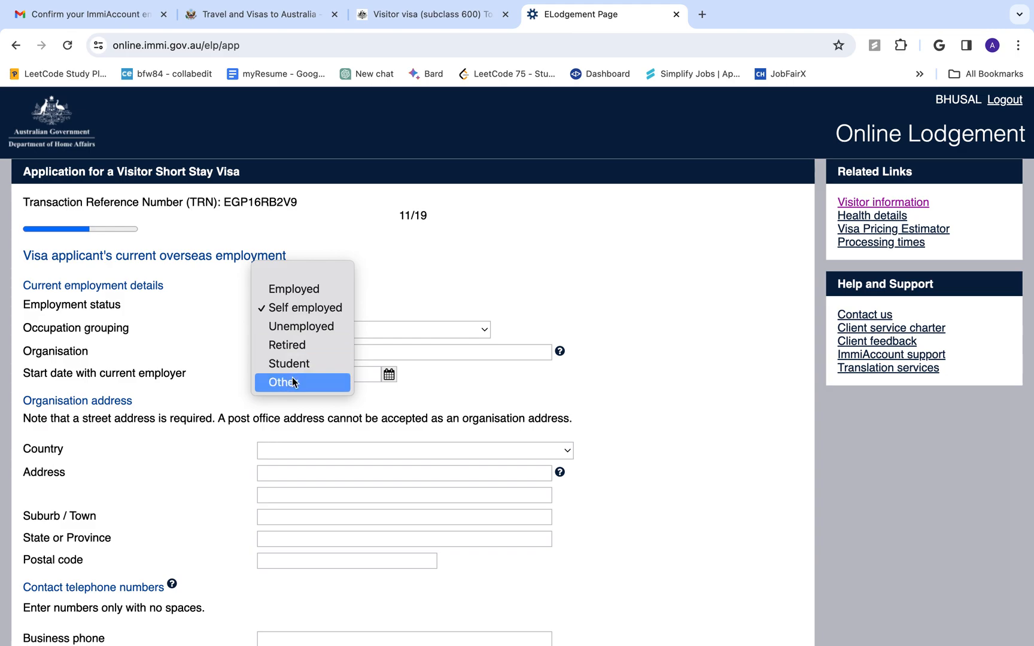
click(319, 290)
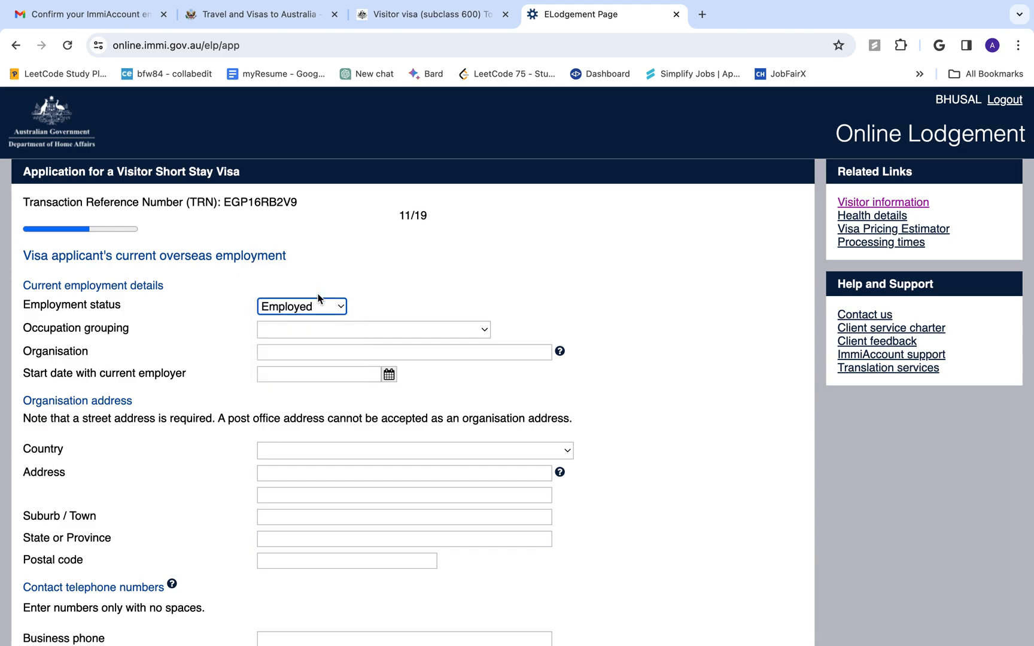
click(371, 329)
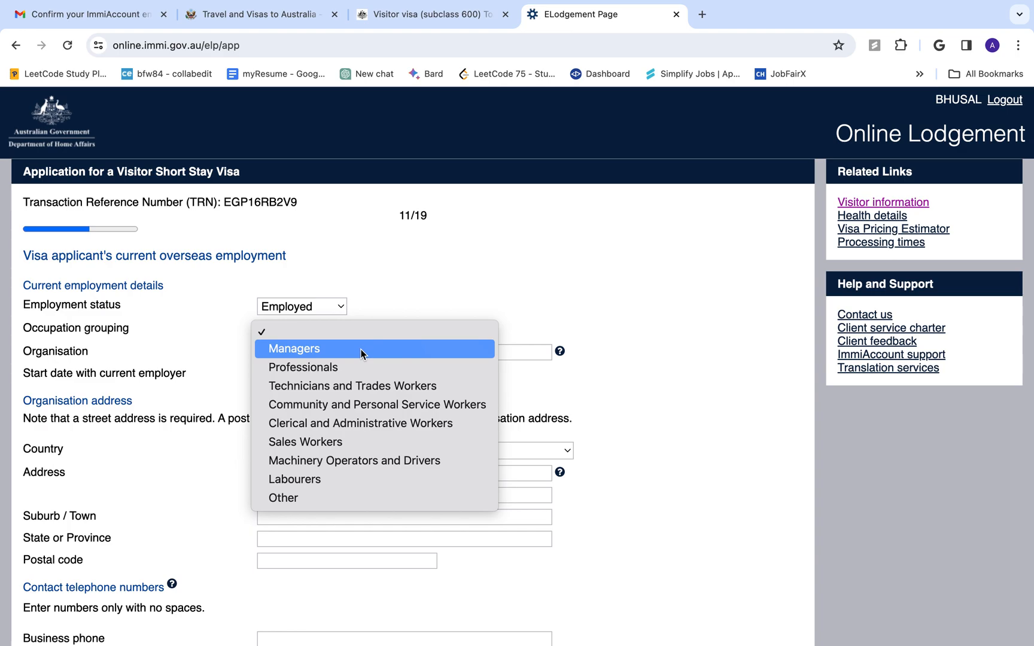
click(312, 497)
Enter occupation 'Sales Man', organisation 'Abc', and start date 08 Jan 2015
click(315, 352)
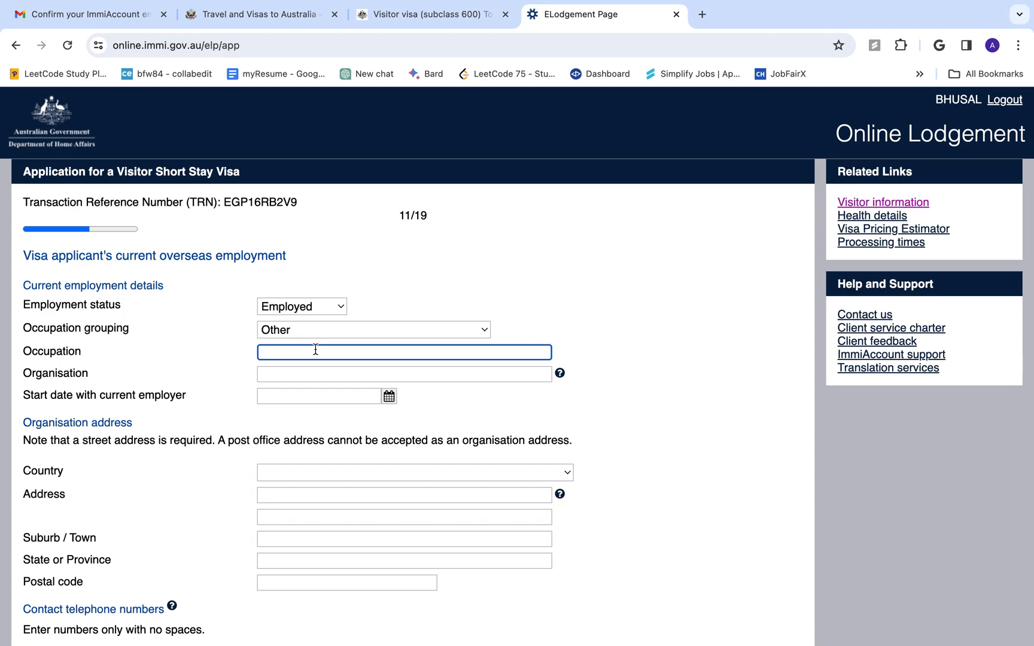
text(Sales Man)
click(285, 381)
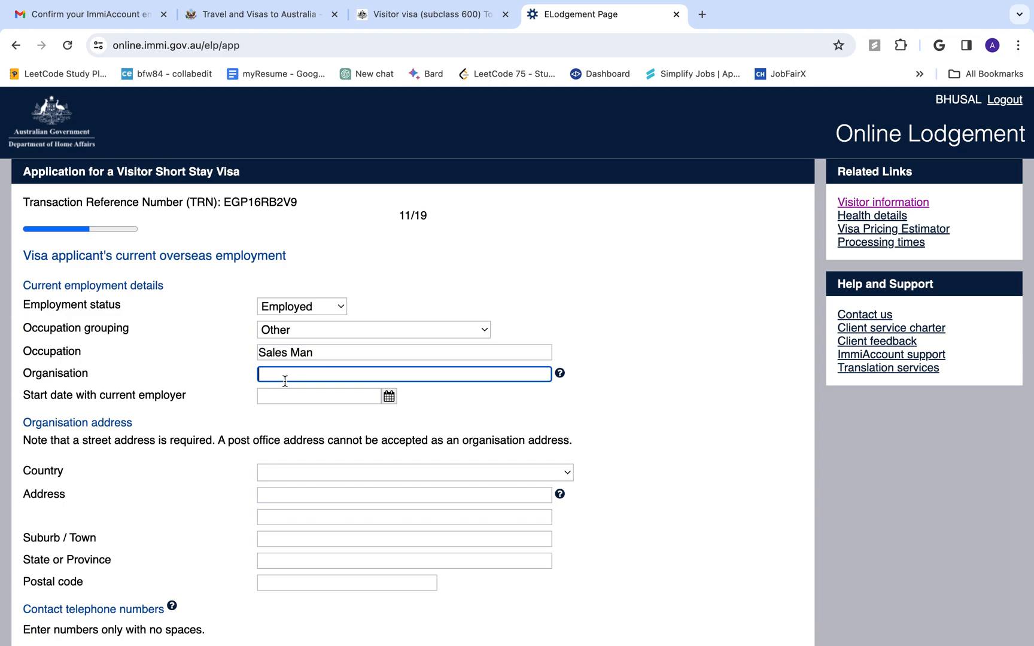
text(Abc)
click(389, 398)
click(234, 417)
key(BackSpace)
key(BackSpace)
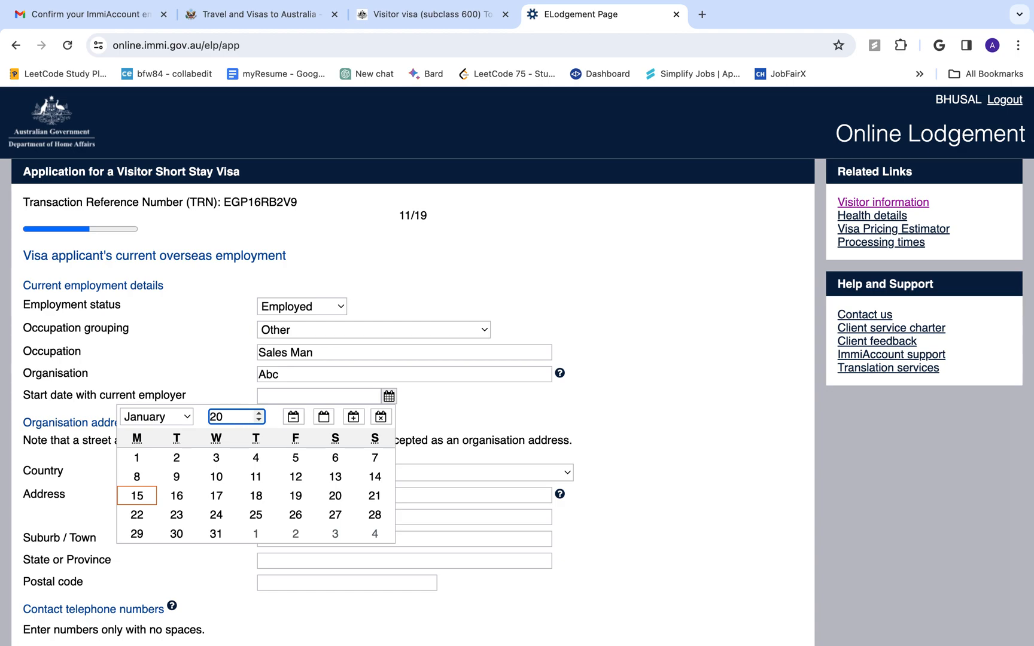
text(15)
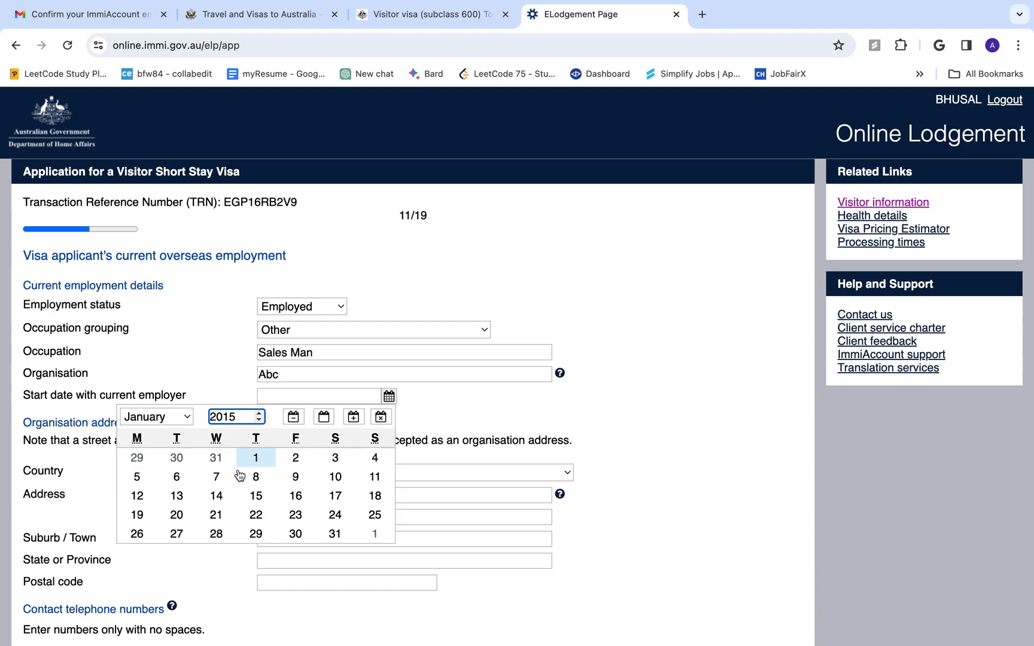
click(255, 477)
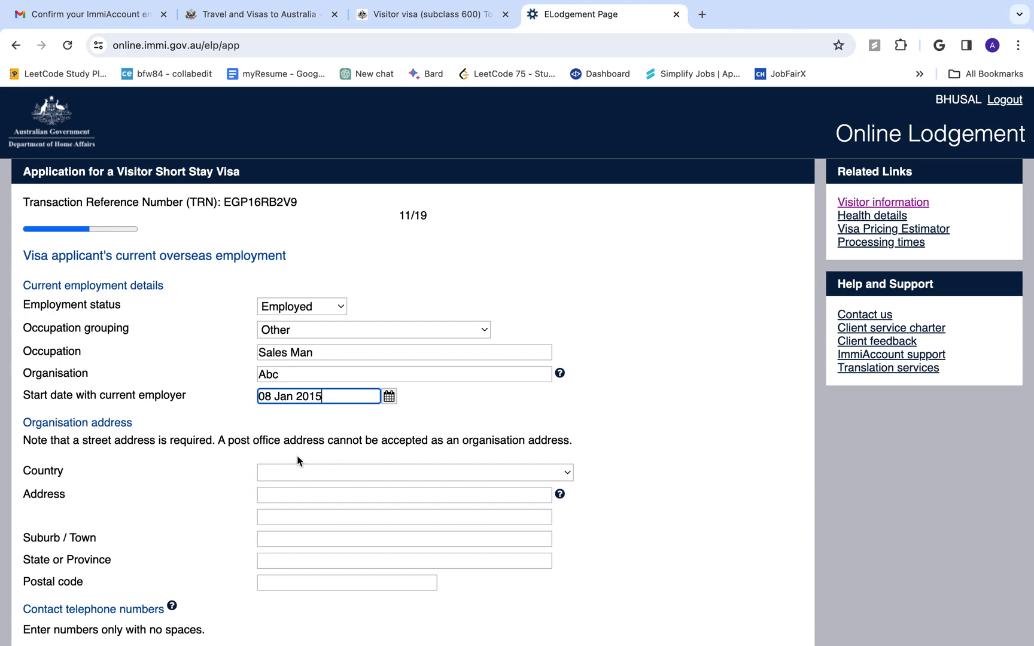
Give the employer's address as NEPAL, KATHMANDU address and suburb, province BAGMATI
click(303, 471)
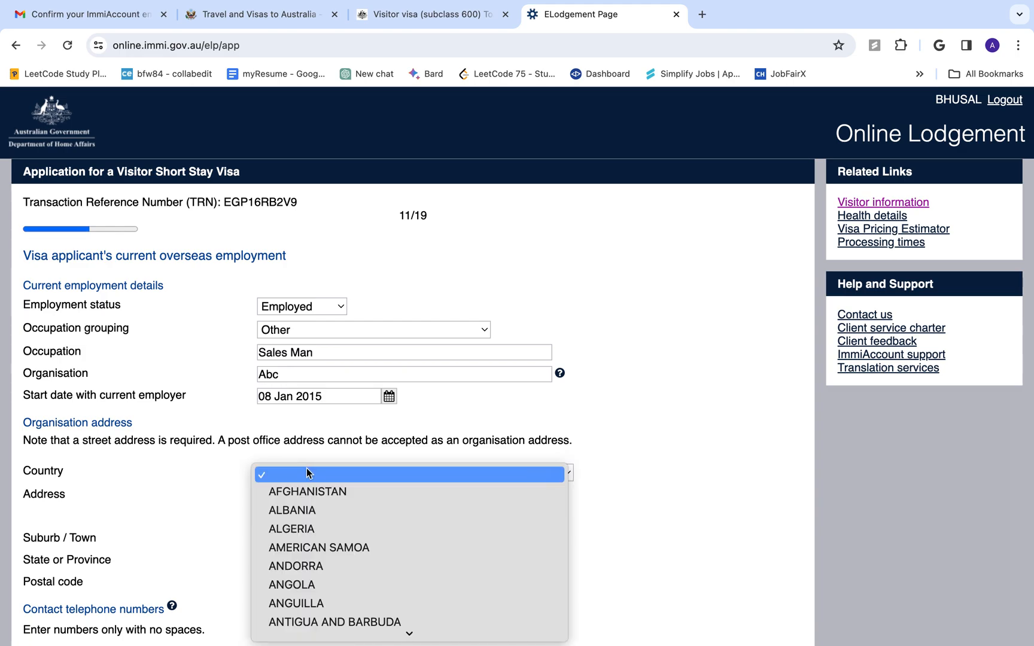
text(ne)
key(Return)
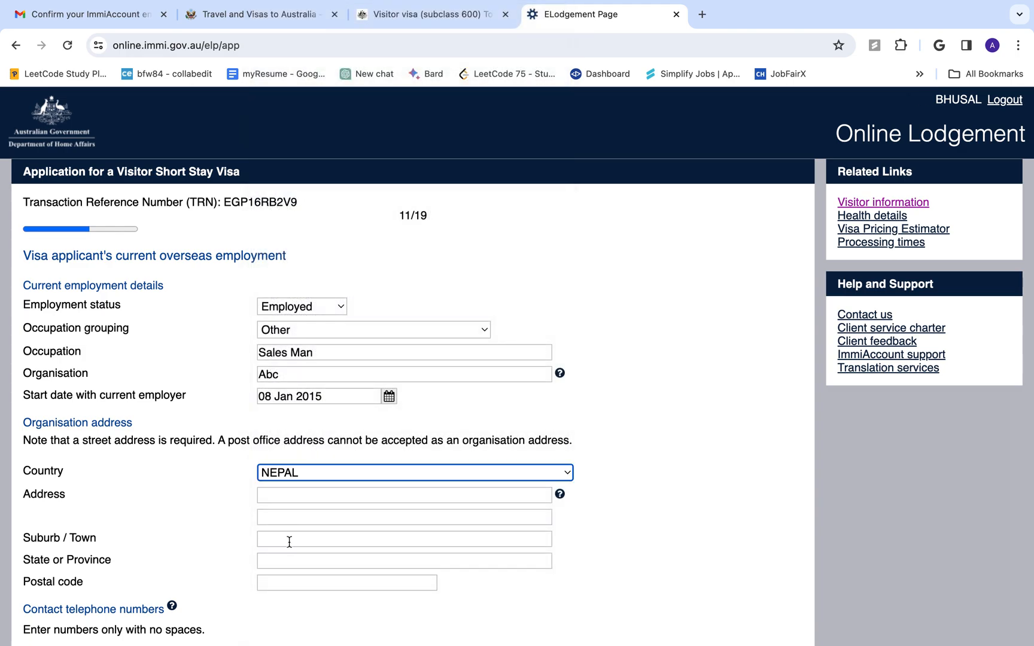
click(315, 497)
text(KATHMANDU)
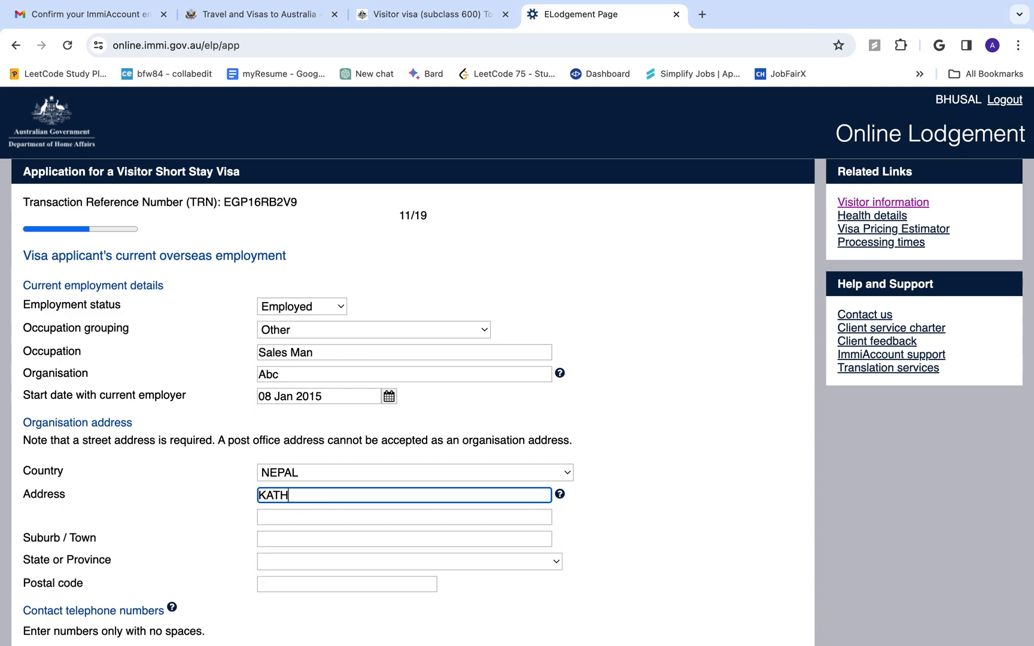
key(Tab)
key(Tab)
key(Tab)
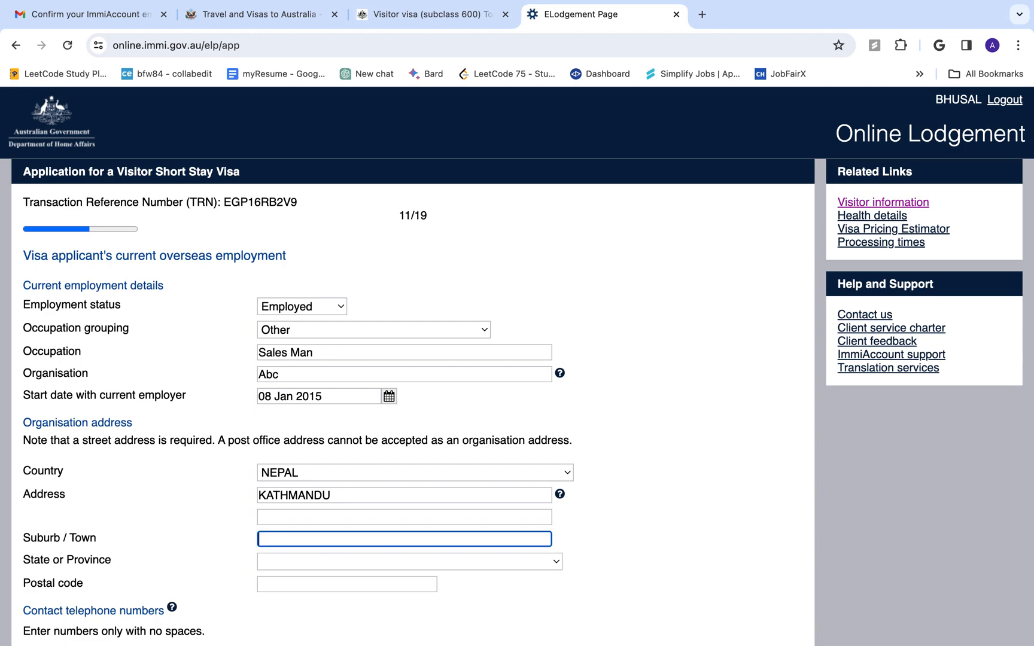
text(KATHMANDU)
key(Tab)
text(BA)
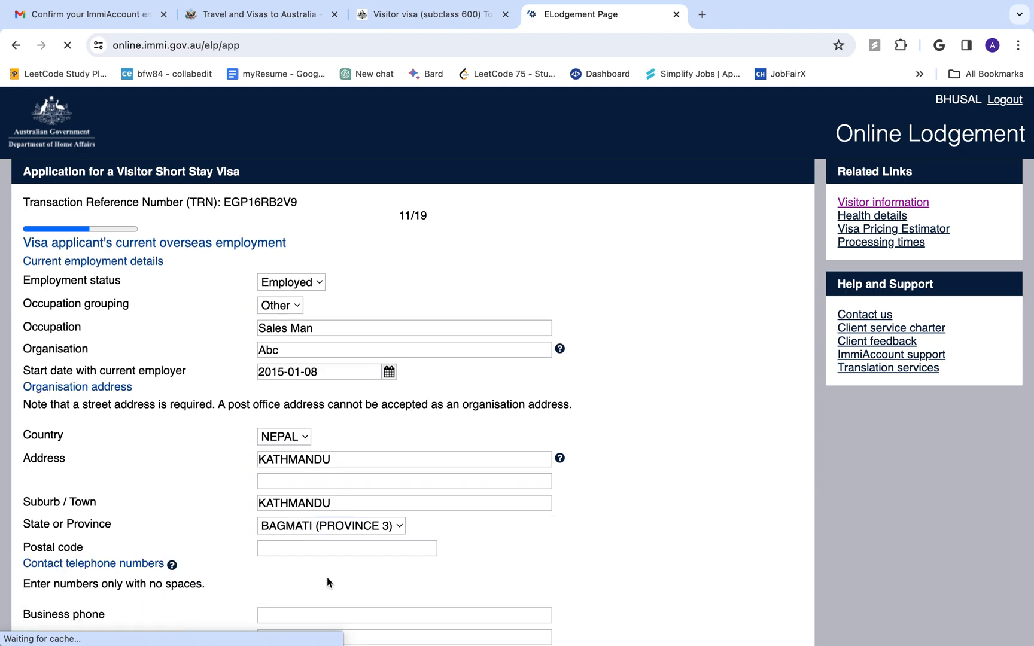
Fill in the employer's business phone number and e-mail address, then submit the page
scroll(327, 560, down, 3)
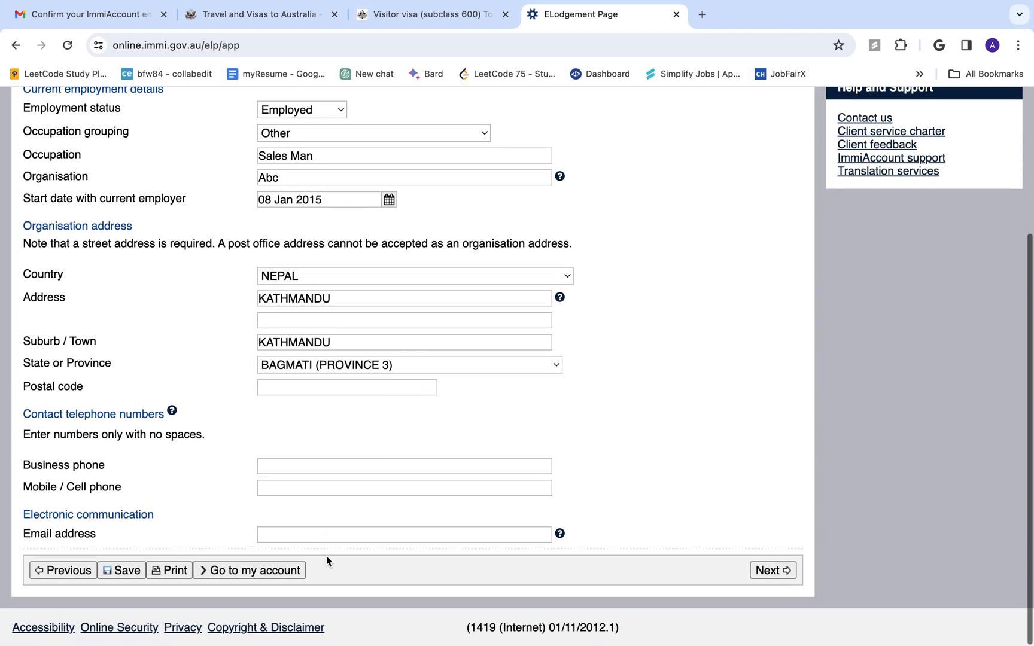
click(356, 464)
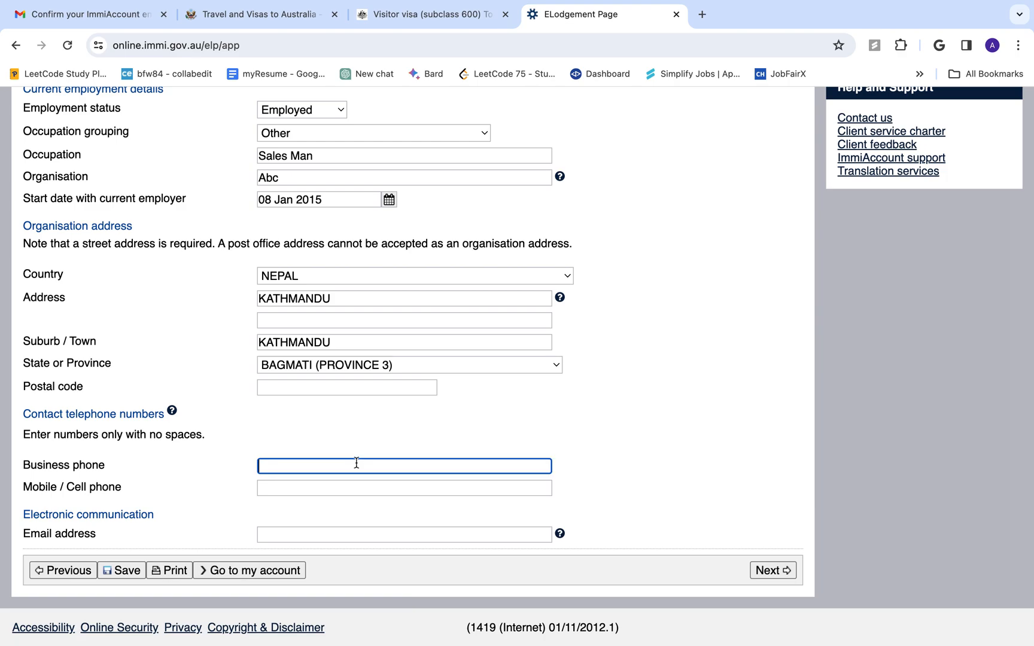
click(295, 532)
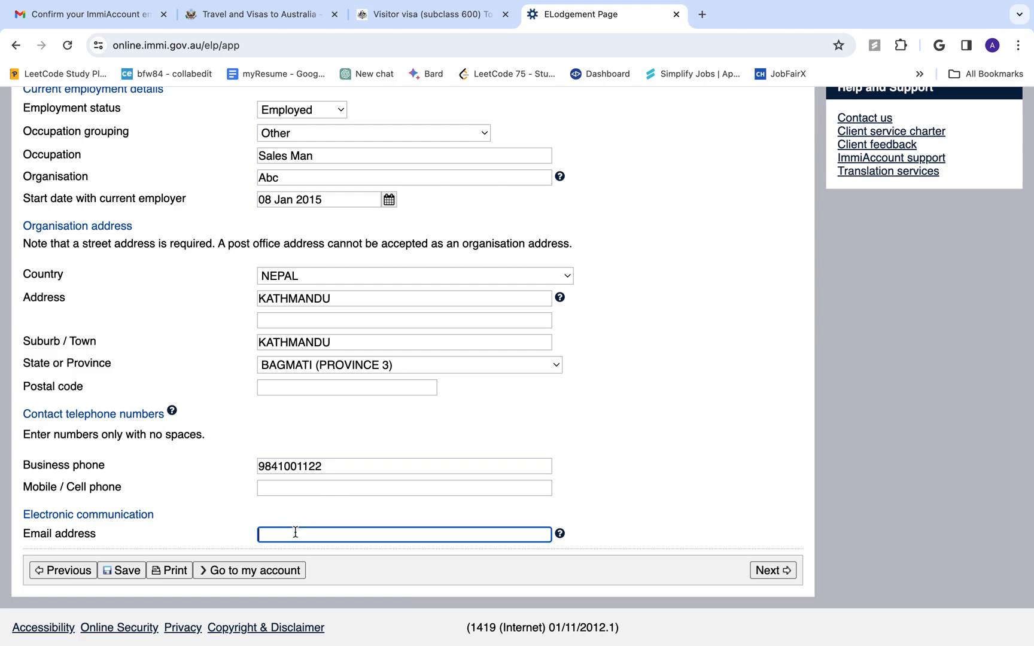
click(766, 568)
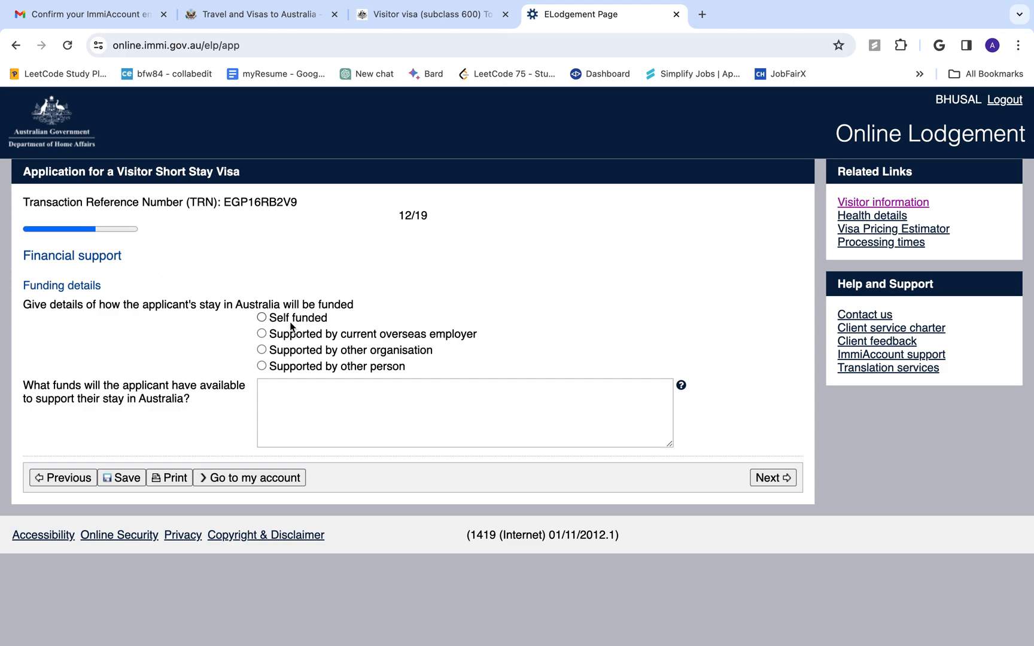
Choose Self funded as how the stay in Australia will be funded
click(267, 324)
click(263, 335)
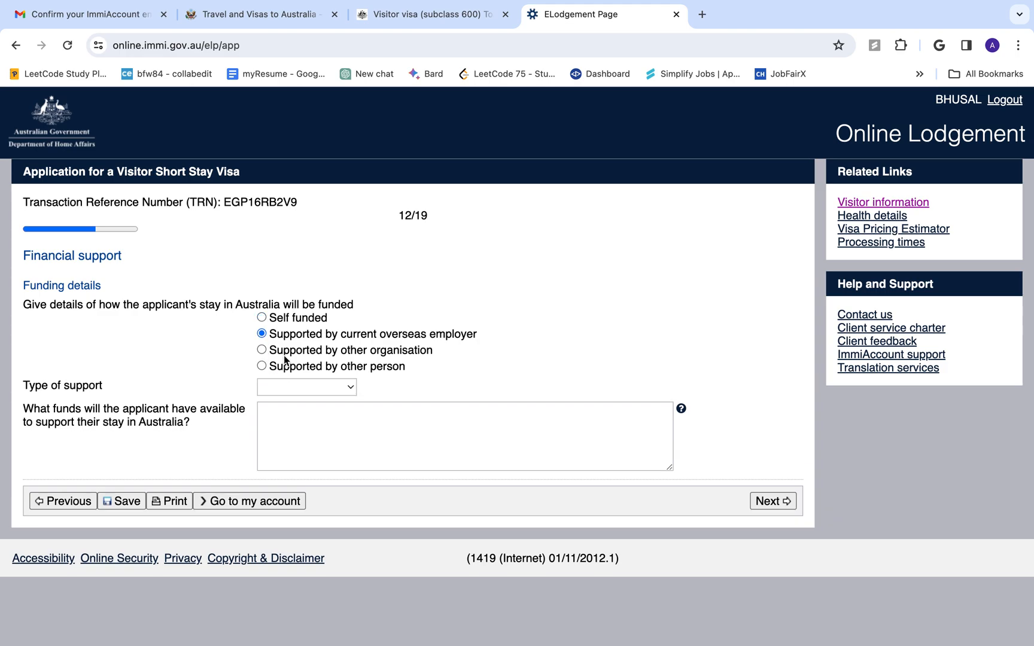
click(263, 317)
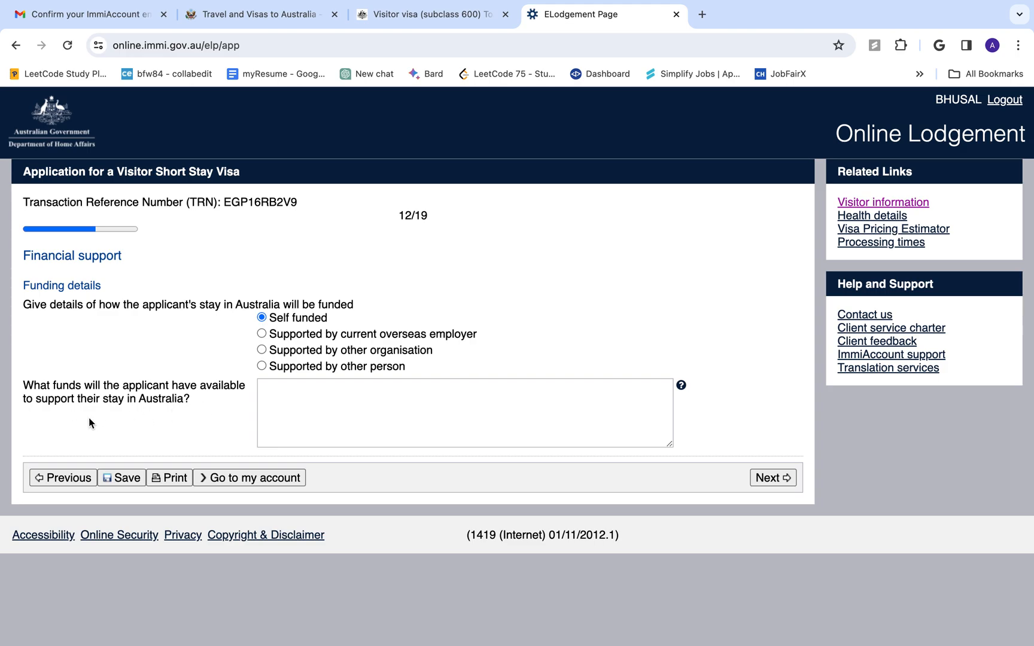
click(290, 387)
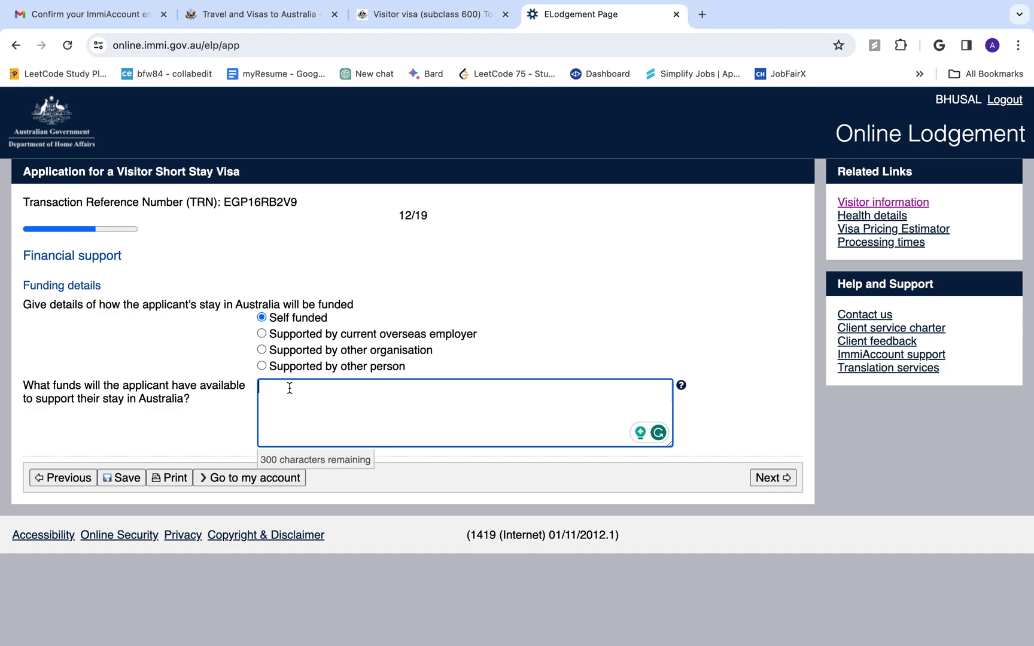
Enter '$10000 AUD' as the available funds and continue onward
text($10000 AUD)
click(752, 485)
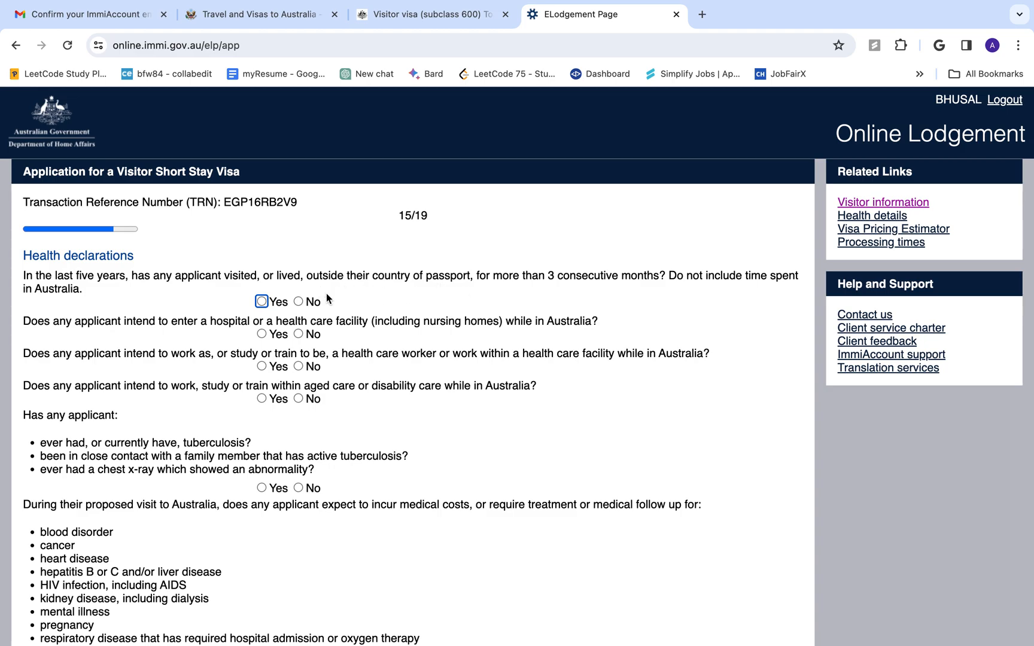
Answer No to time abroad, care facilities, health work, aged care and medical costs, then submit
click(298, 302)
click(298, 333)
click(298, 366)
click(298, 398)
scroll(269, 446, down, 2)
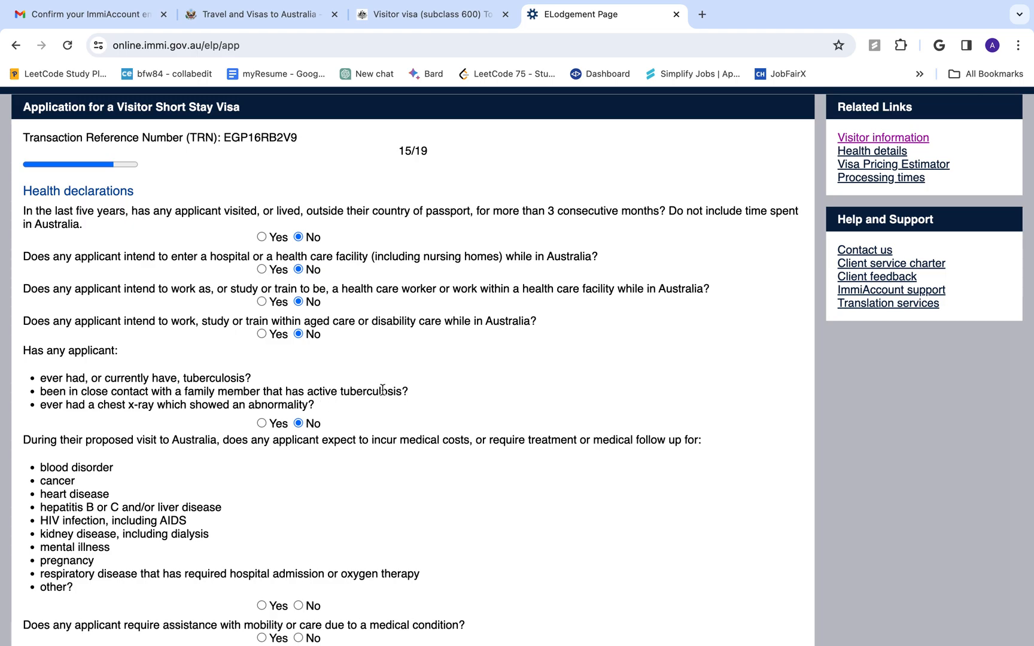
scroll(144, 413, down, 2)
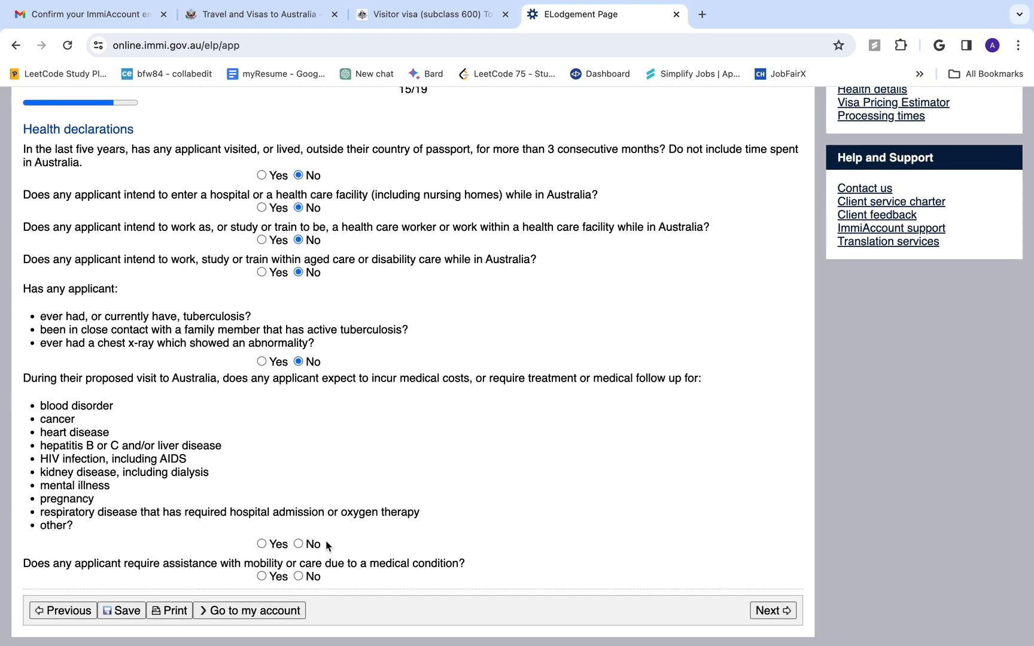
click(298, 544)
scroll(299, 550, down, 2)
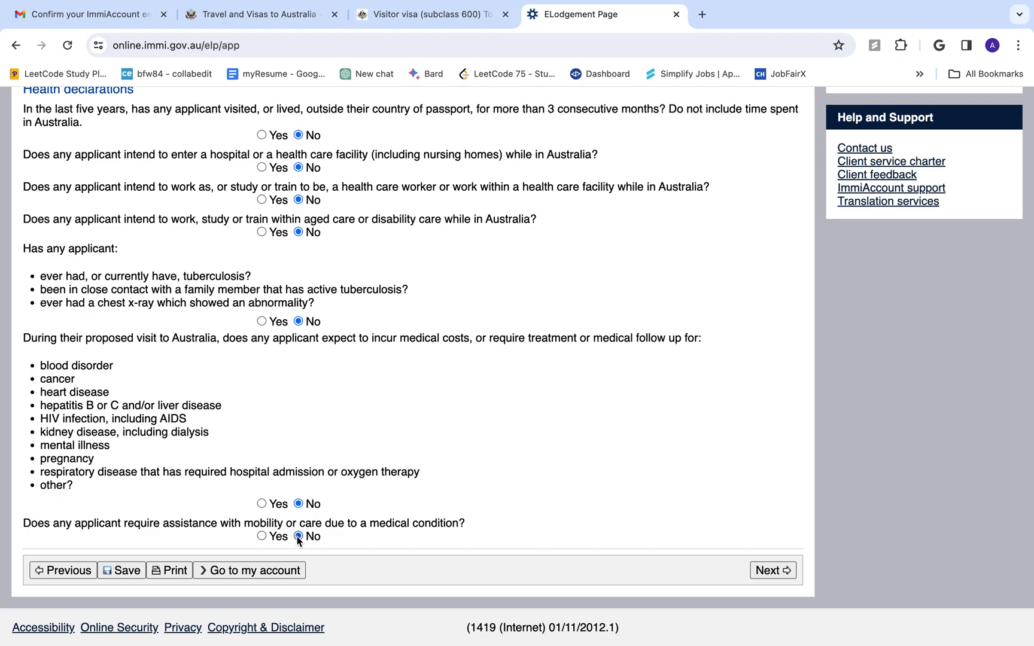
click(766, 570)
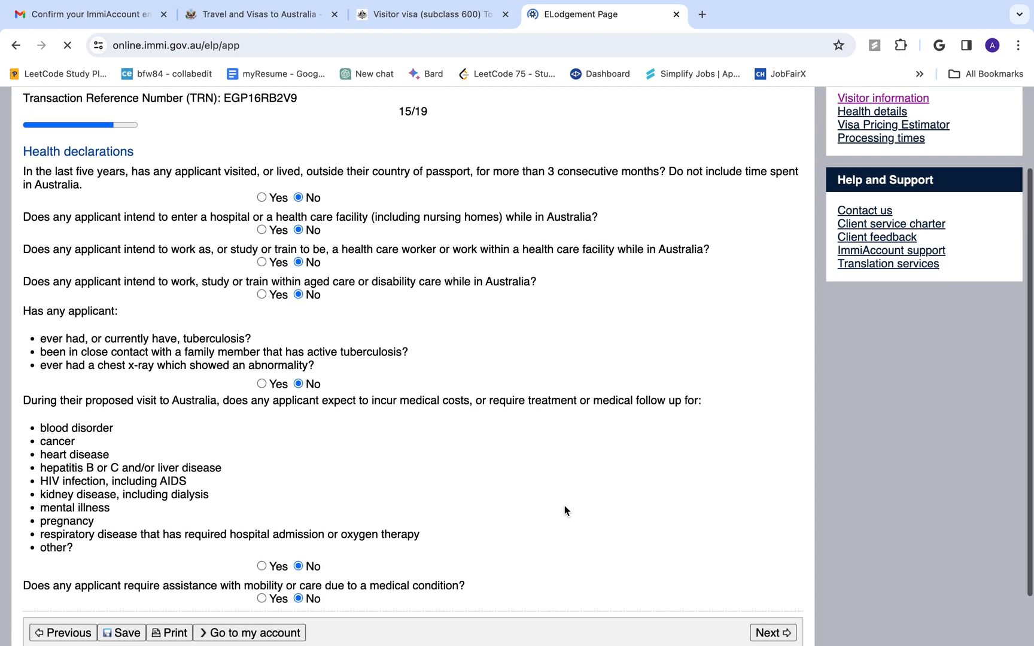
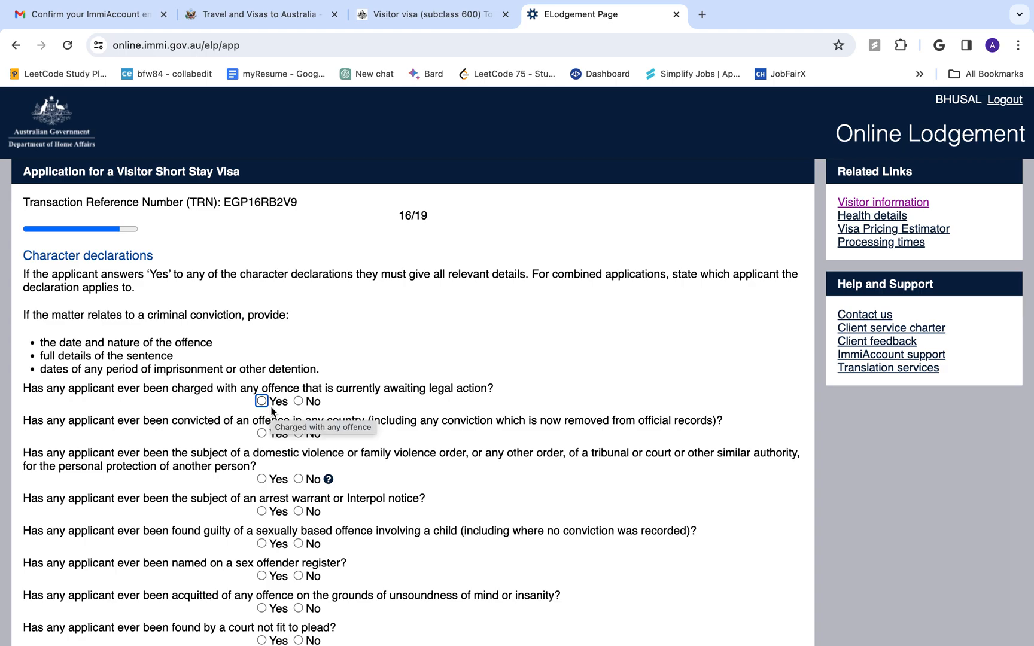
Answer No to the pending charges, conviction, domestic violence order, arrest warrant and child sexual offence questions
click(298, 401)
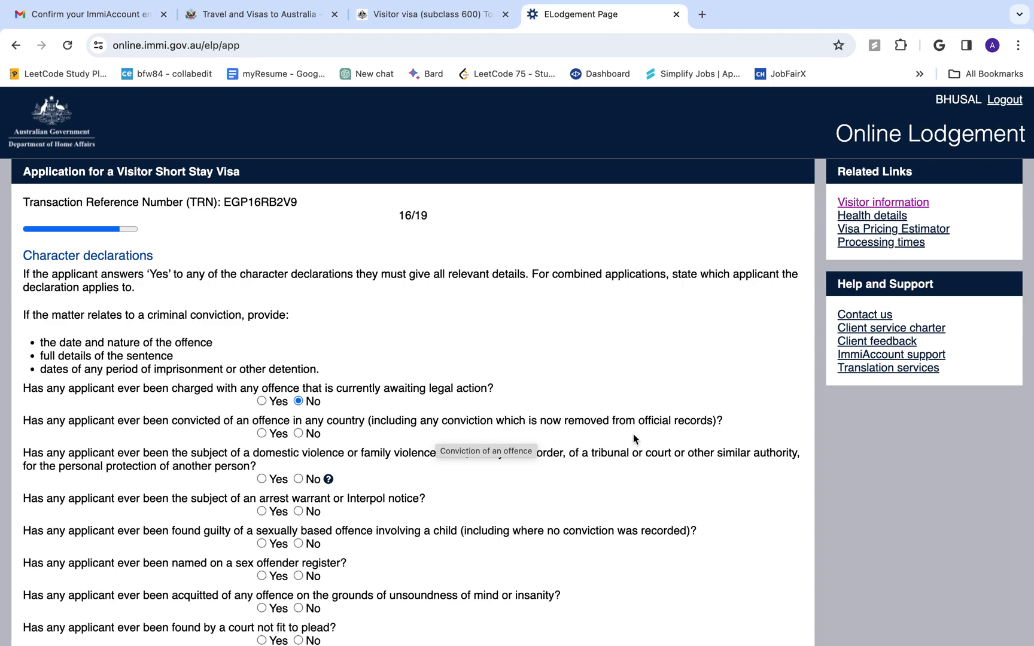
click(299, 434)
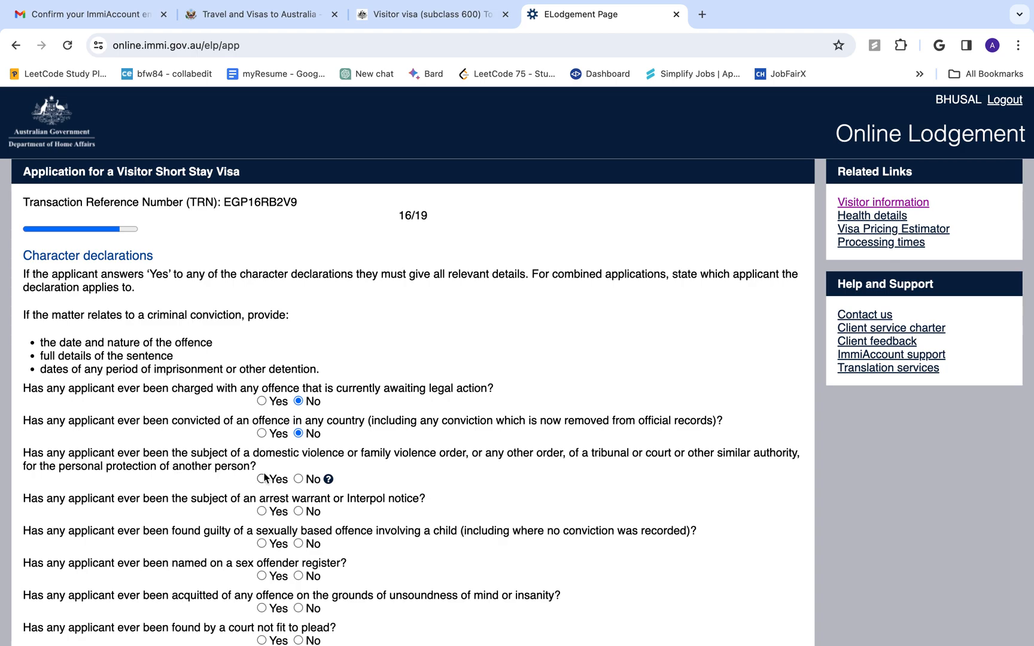
click(297, 479)
click(299, 511)
scroll(301, 513, down, 2)
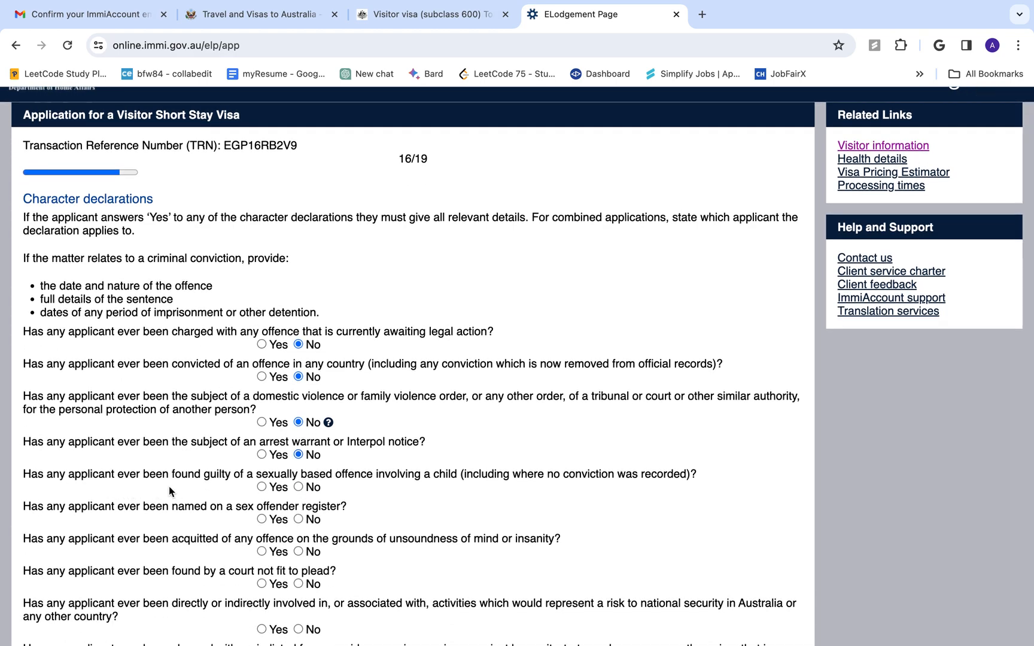
click(299, 487)
Answer No to the sex offender register, unsoundness of mind, fit to plead, national security and war crimes questions
scroll(295, 524, down, 2)
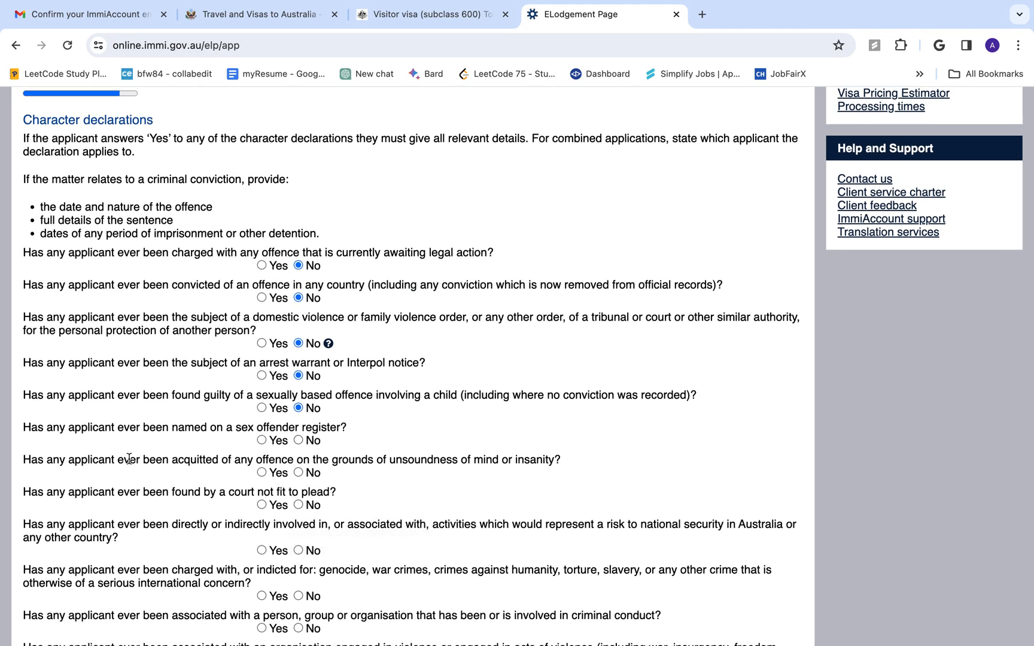
click(299, 440)
click(298, 473)
click(298, 504)
scroll(301, 508, down, 3)
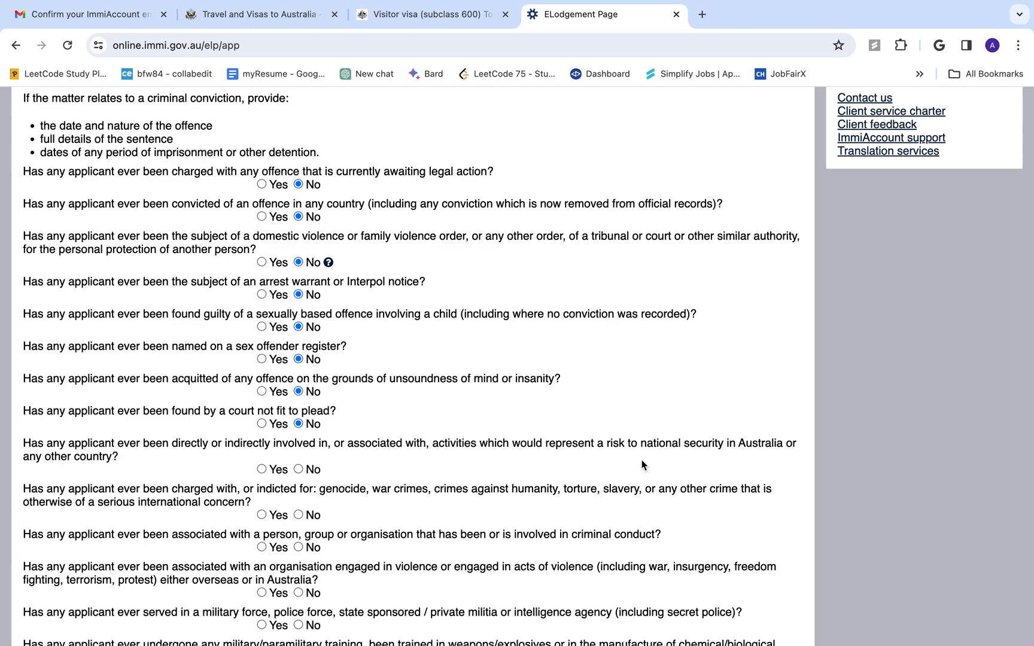
click(298, 469)
click(305, 516)
Answer No to the criminal conduct association, violent organisation and military or police service questions
scroll(323, 531, down, 2)
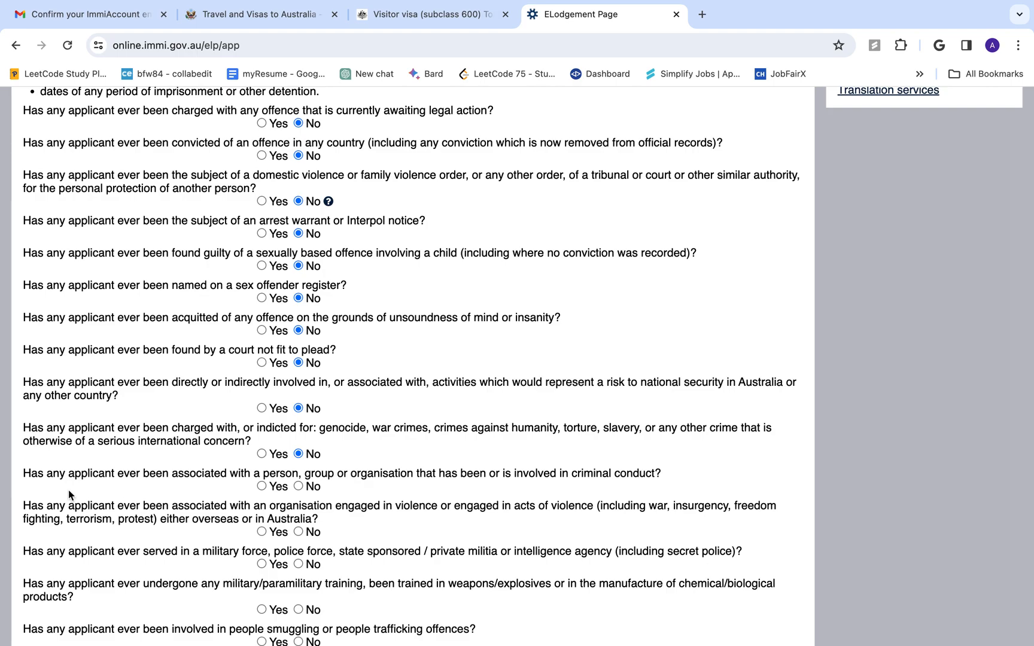
click(303, 486)
click(298, 531)
click(298, 564)
Answer No to the military training, people smuggling, deportation, overstayed visa and outstanding debts questions
scroll(263, 586, down, 4)
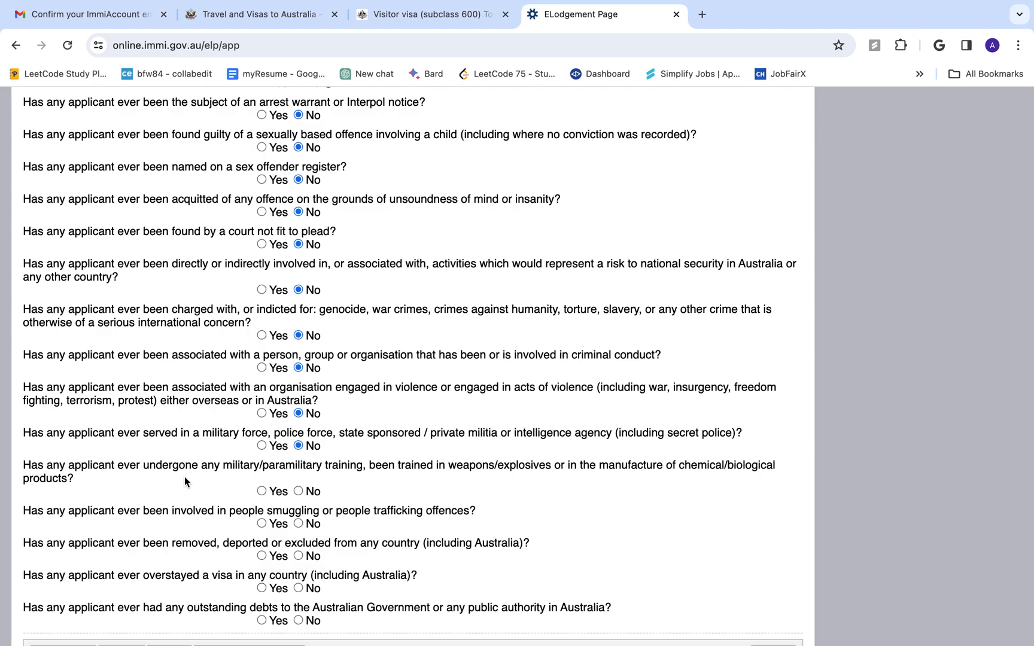
click(298, 491)
click(300, 525)
click(299, 557)
click(298, 588)
scroll(275, 594, down, 1)
scroll(275, 597, down, 2)
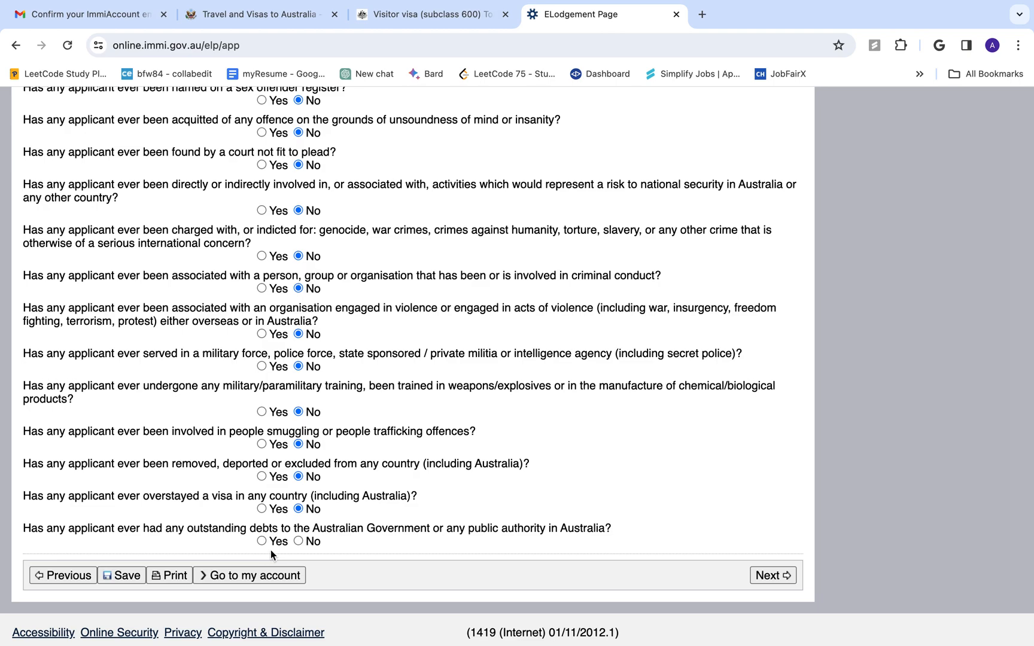
click(299, 542)
On Visa history, answer No to the previous visa and conditions breach questions, then continue to Declarations
click(774, 579)
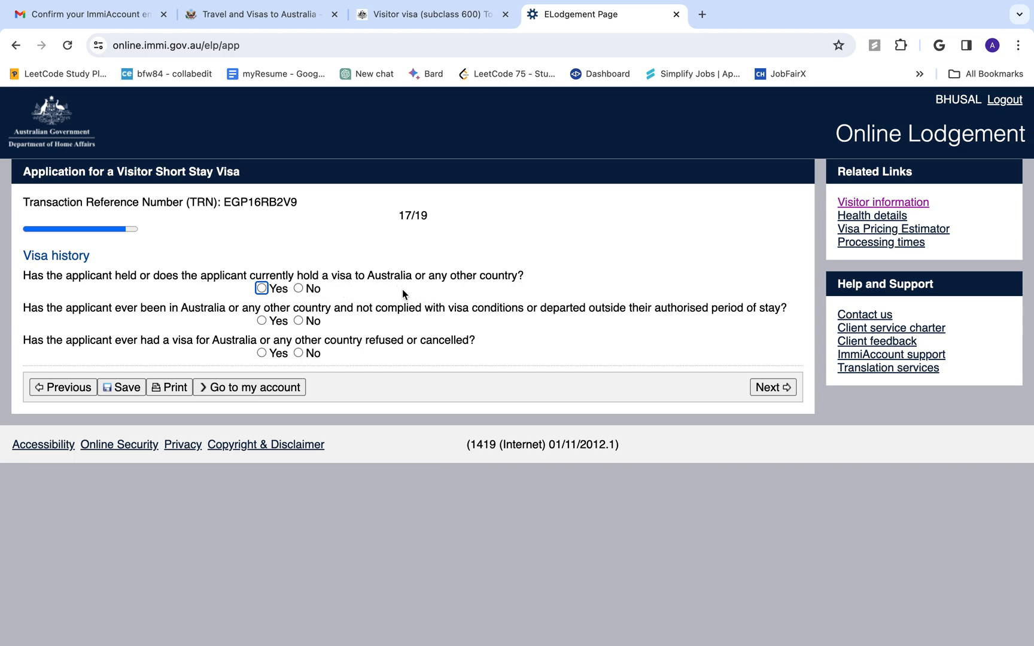
click(298, 288)
click(298, 320)
click(761, 386)
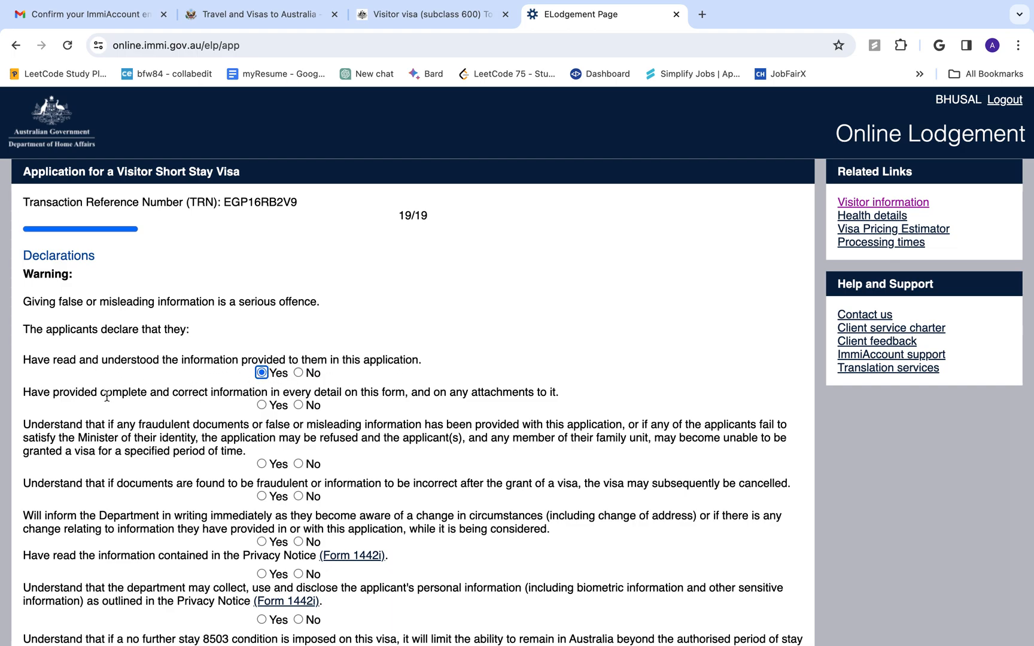
Answer Yes to the correct information, fraudulent documents, visa cancellation and Privacy Notice declarations
click(261, 405)
click(262, 464)
click(262, 497)
scroll(261, 497, down, 1)
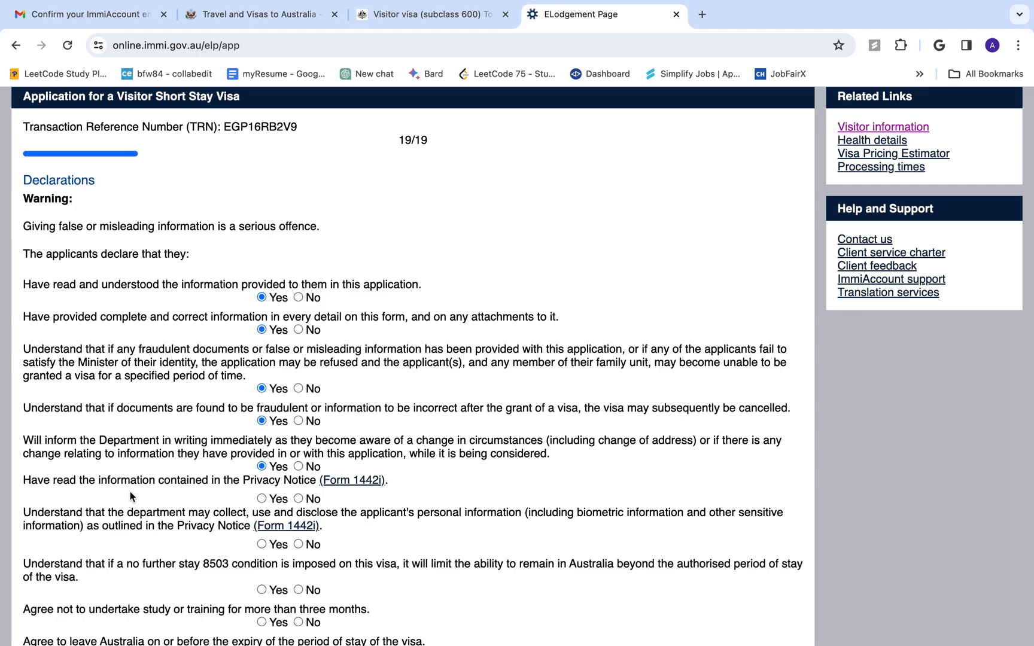
scroll(264, 504, down, 1)
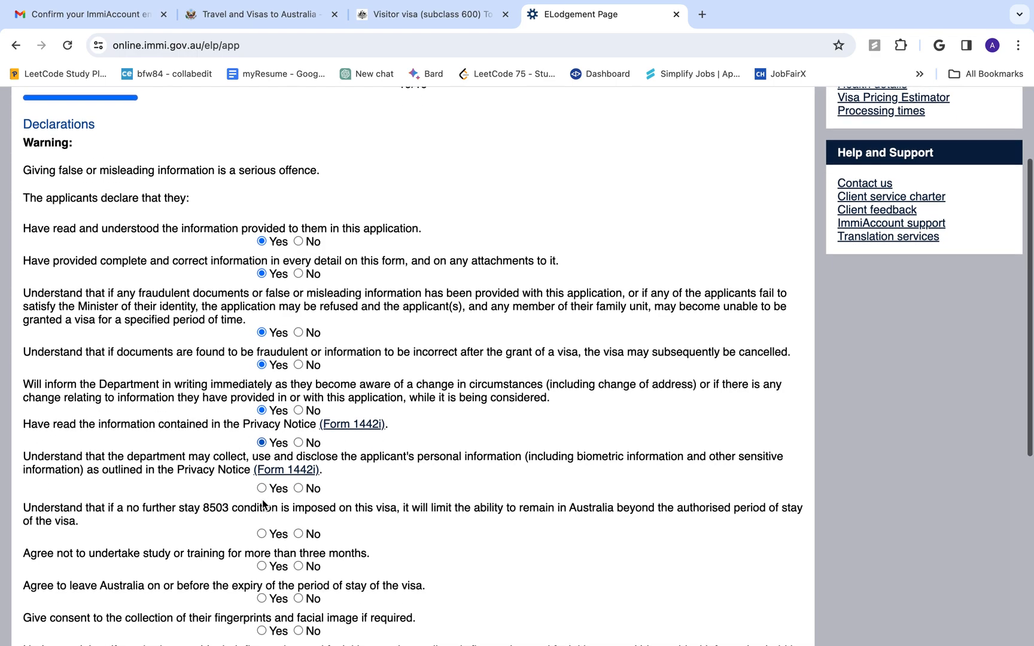
click(262, 486)
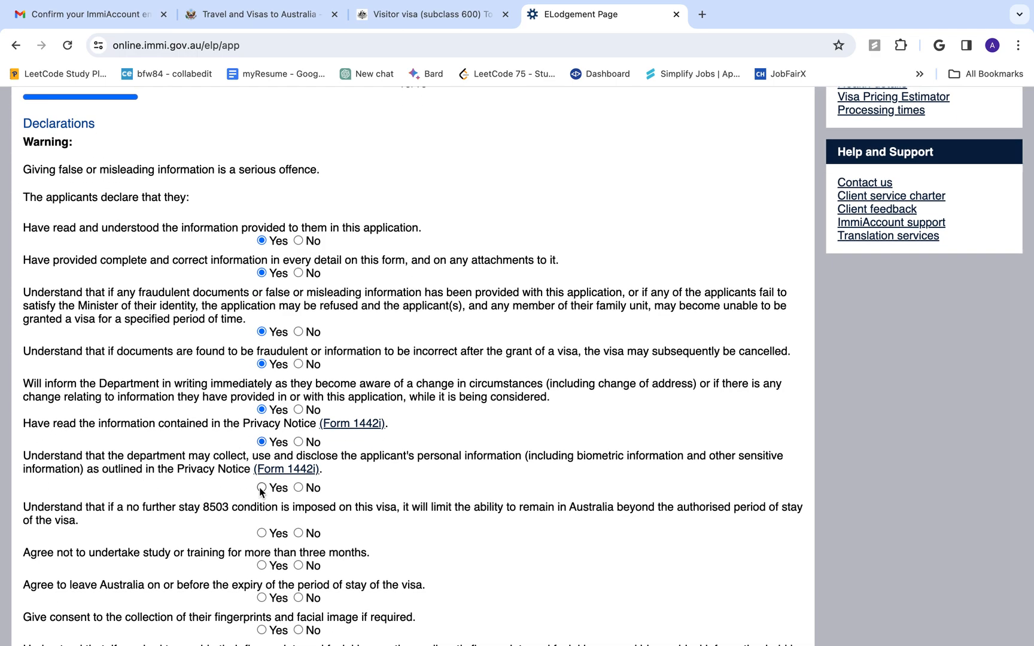
Answer Yes to the 8503 no further stay, leaving before expiry and fingerprint sharing declarations
scroll(268, 529, down, 1)
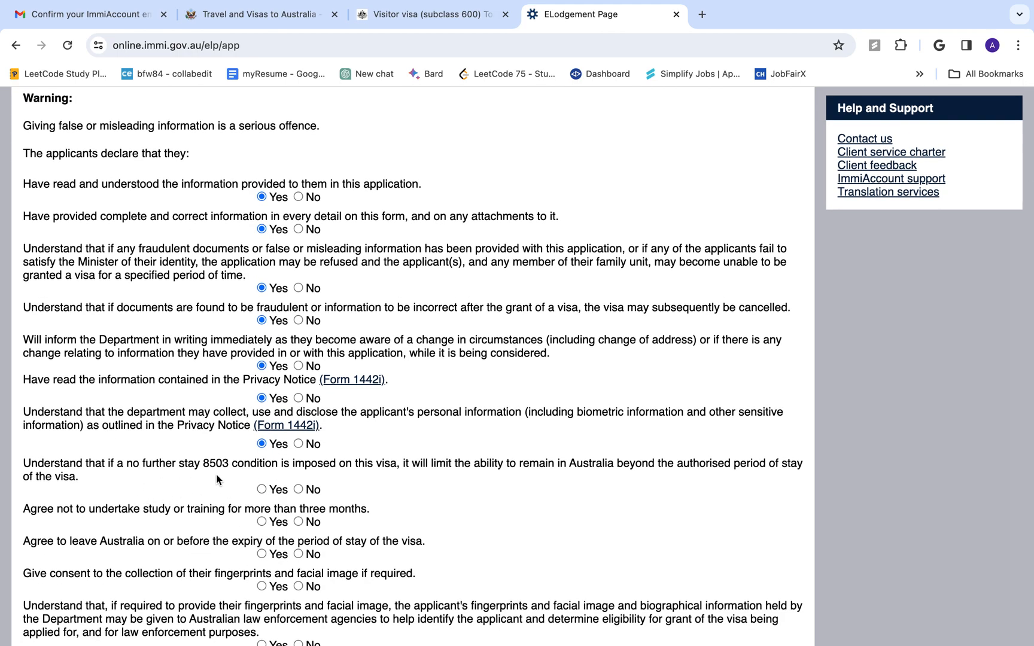
click(261, 489)
scroll(263, 523, down, 1)
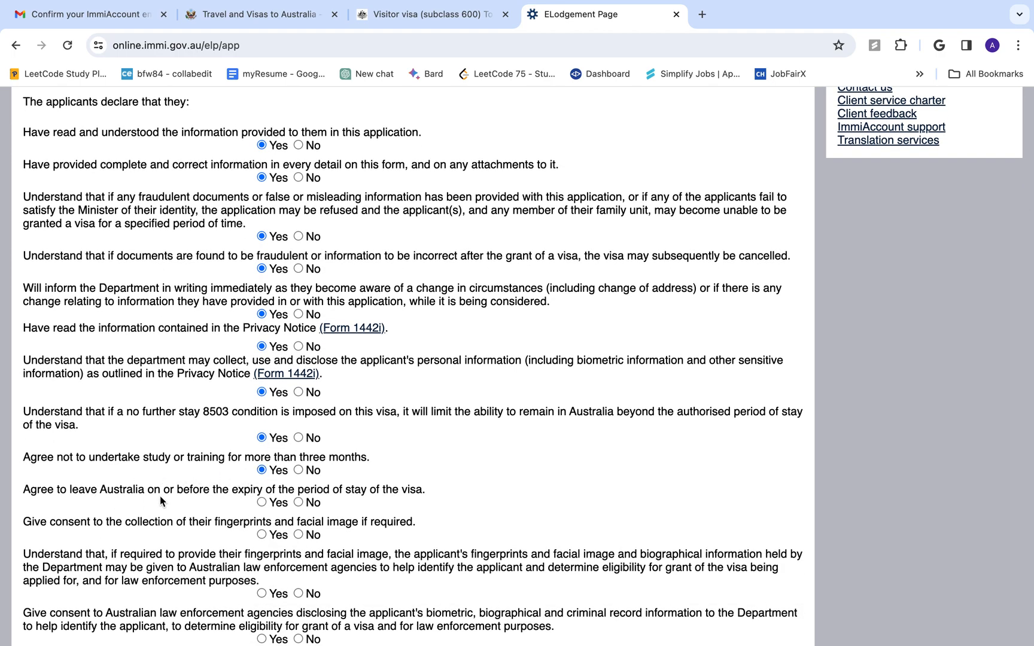
click(262, 502)
scroll(262, 543, down, 1)
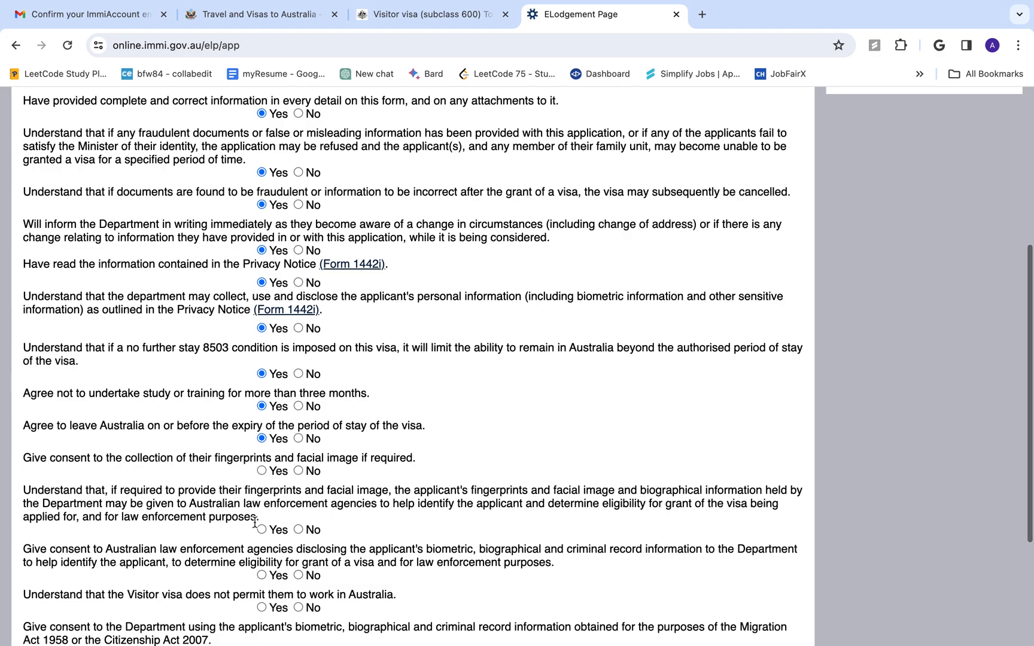
click(262, 532)
Answer Yes to the no-work, biometric and criminal record consent, and unlawful non-citizen declarations
scroll(261, 534, down, 1)
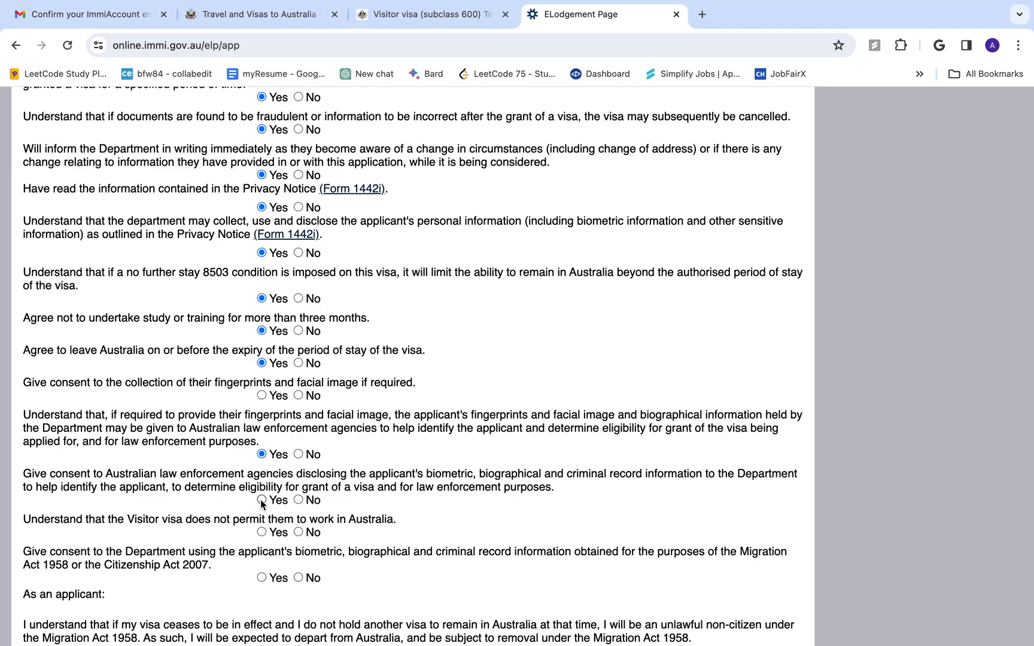
scroll(261, 501, down, 1)
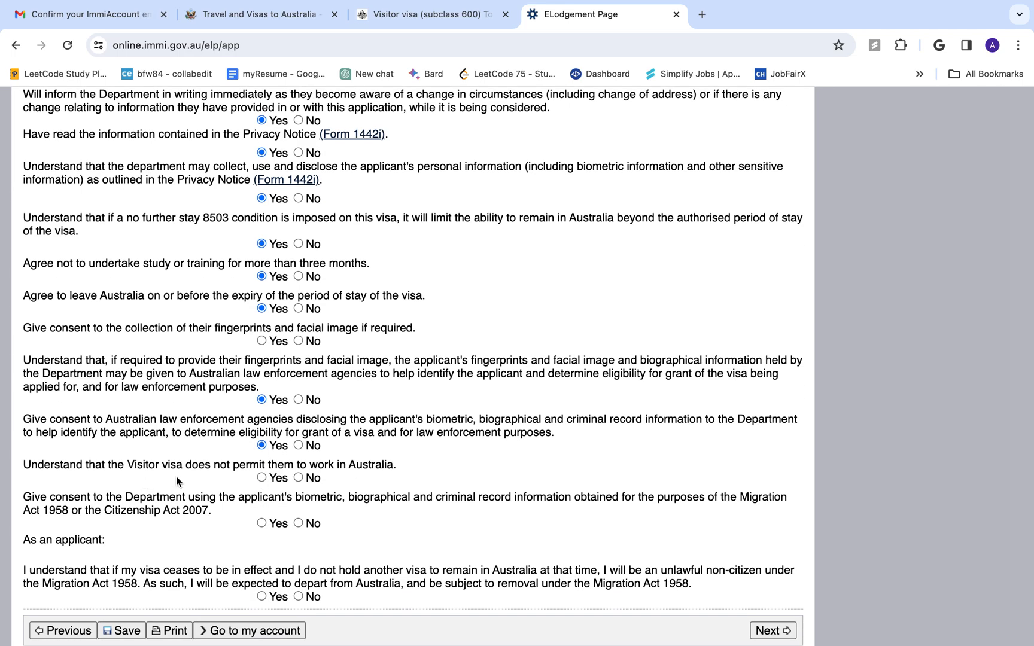
click(262, 478)
scroll(263, 480, down, 1)
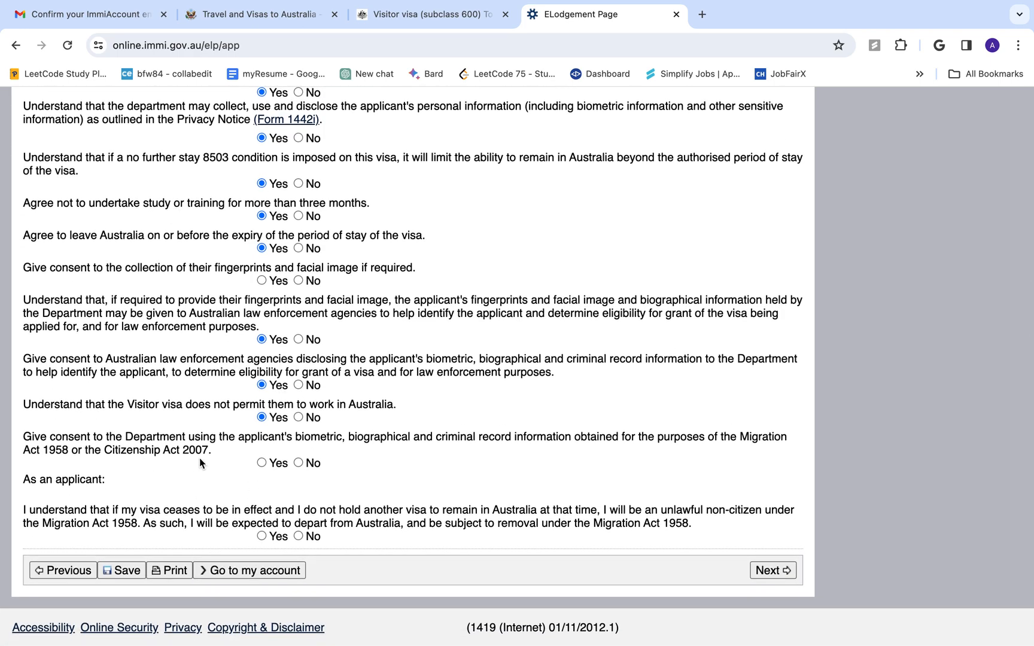
click(261, 463)
click(261, 536)
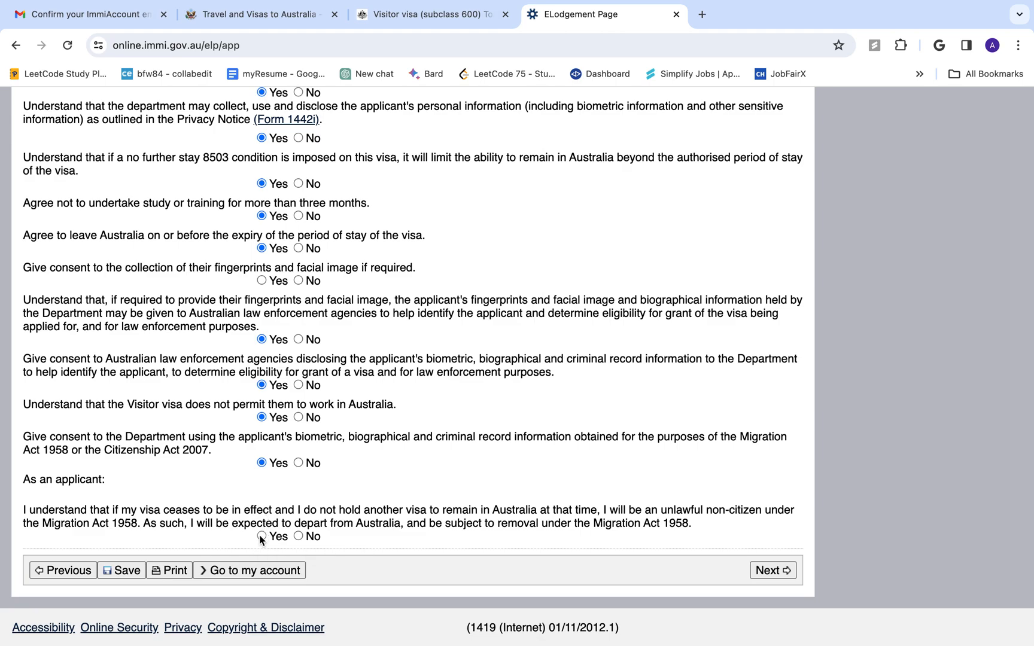
Fix the required-field error by consenting Yes to fingerprint and facial image collection, then resubmit
click(752, 574)
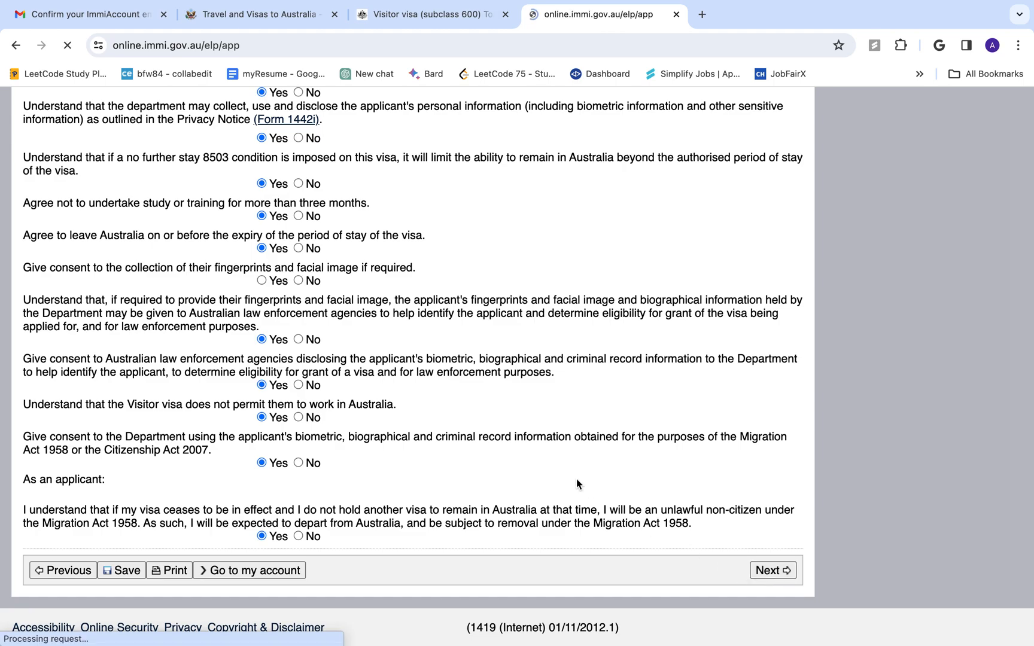
scroll(576, 479, down, 8)
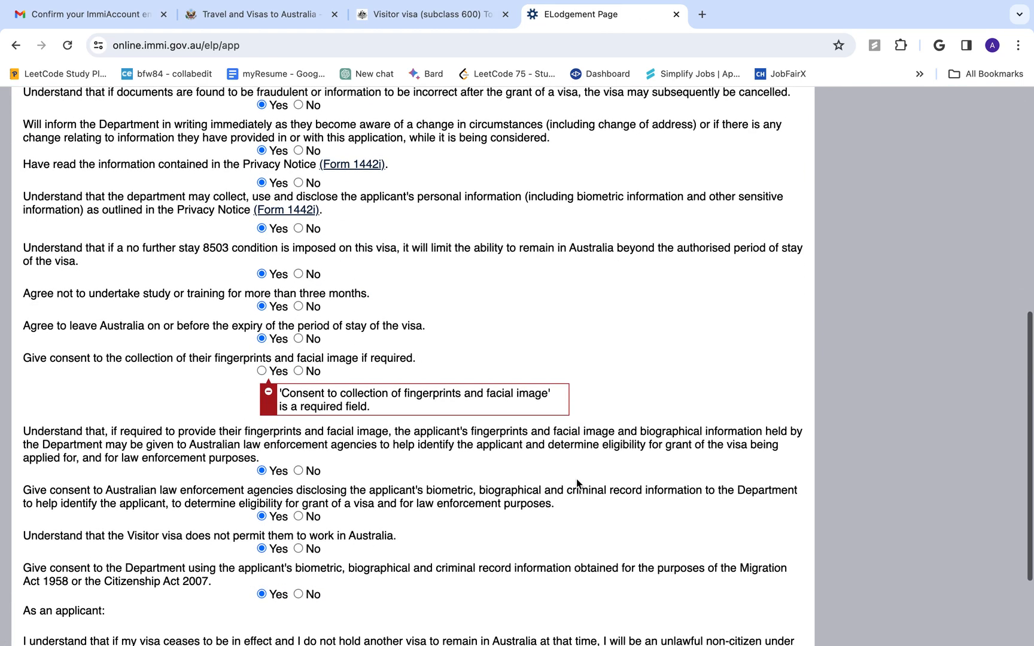
click(271, 373)
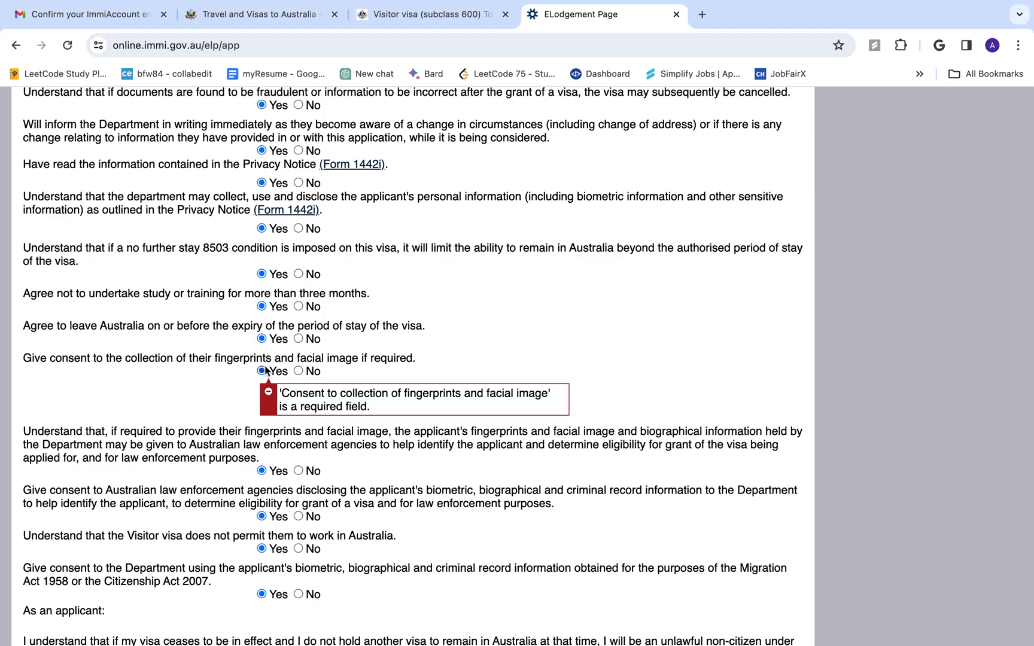
scroll(484, 480, down, 3)
click(772, 572)
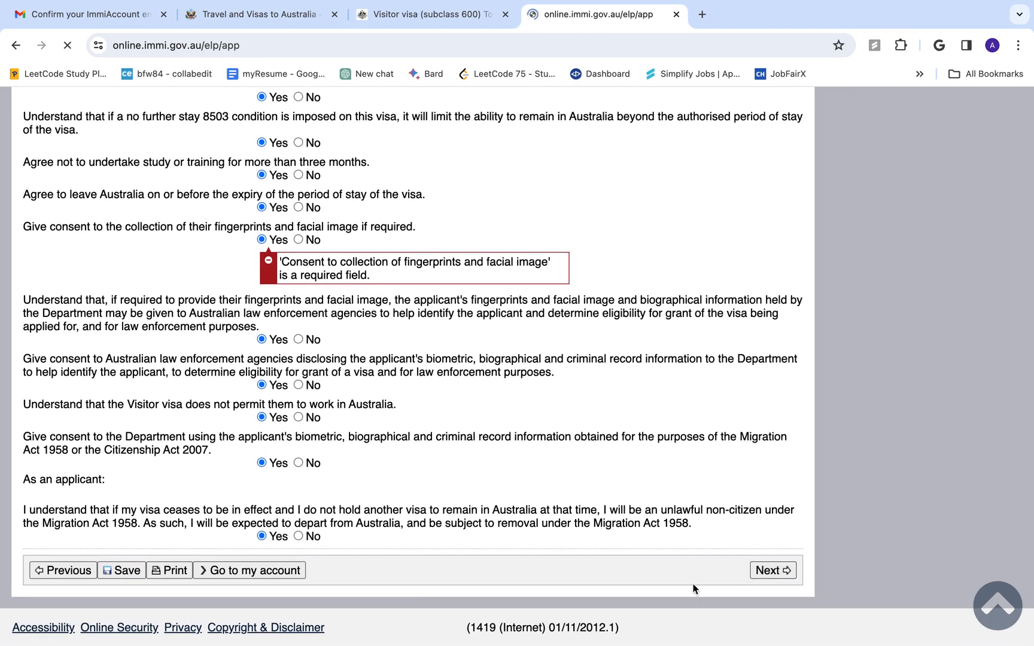
Look over the Review Page and continue on to Attach documents
scroll(692, 590, down, 20)
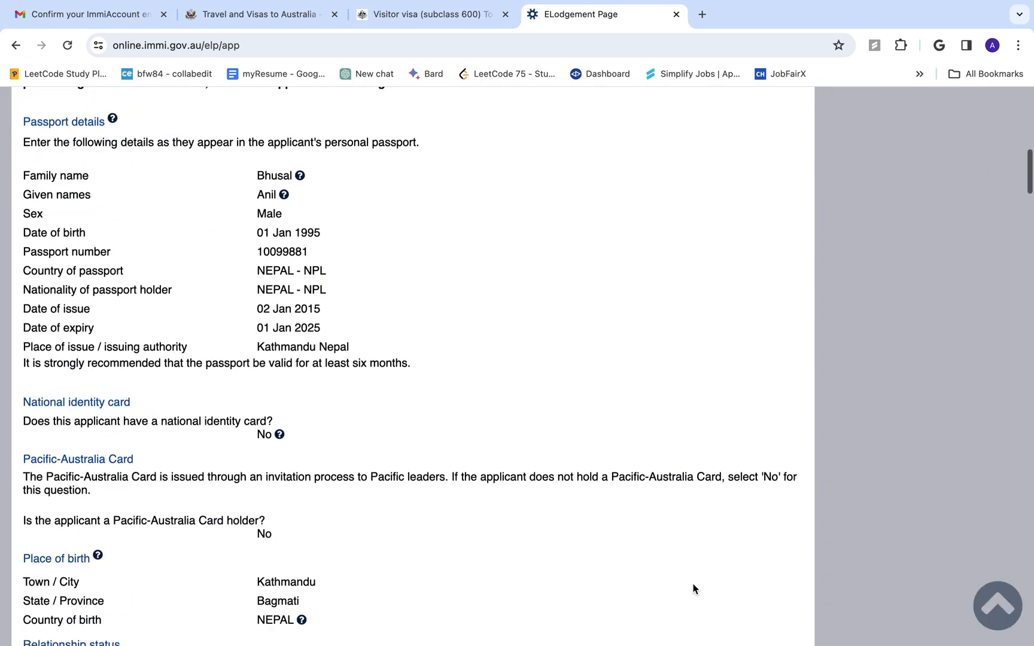
scroll(693, 590, down, 6)
scroll(693, 589, up, 20)
scroll(380, 343, up, 5)
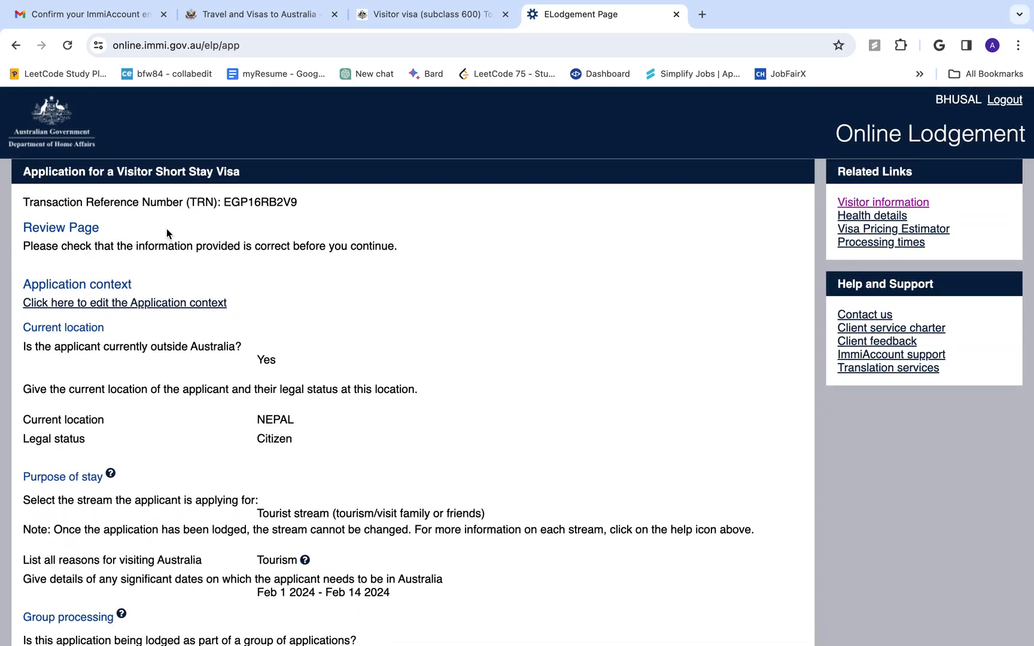
scroll(166, 232, down, 20)
scroll(166, 232, down, 15)
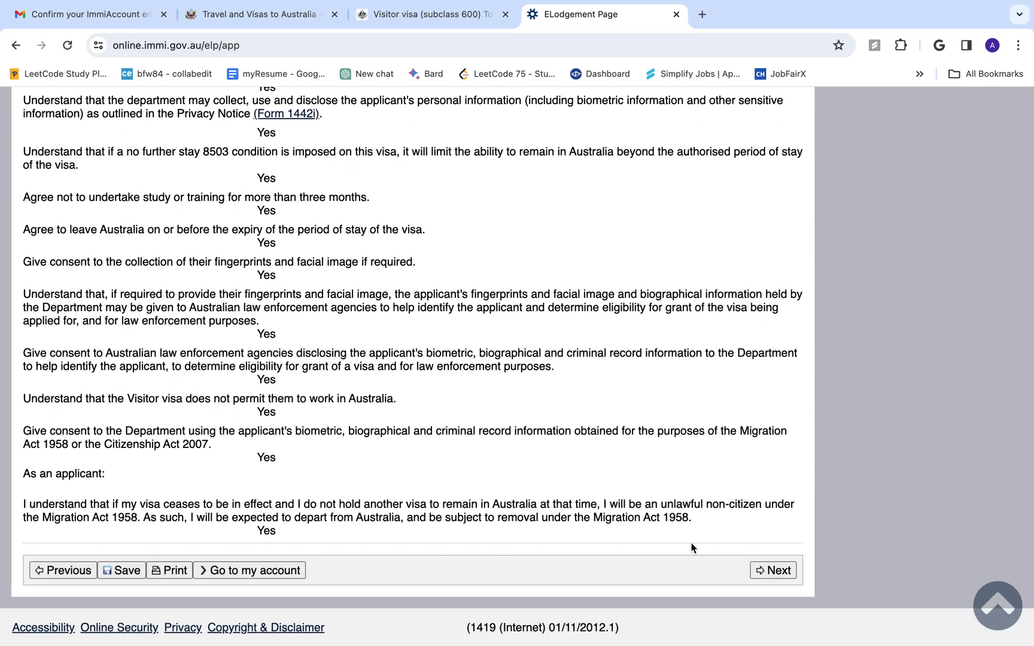
click(751, 570)
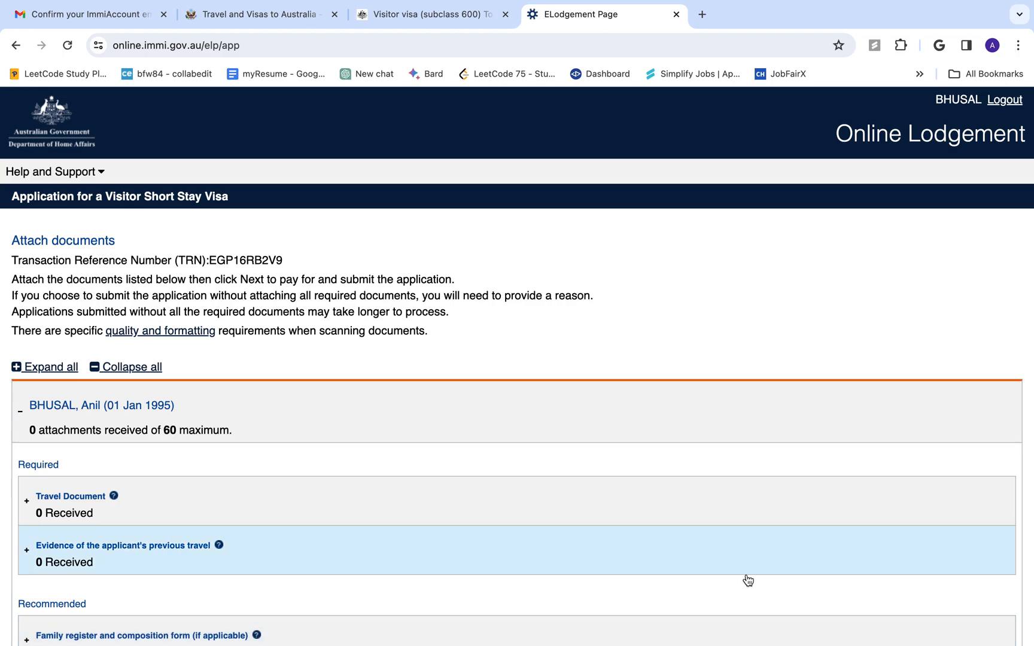
scroll(738, 574, down, 2)
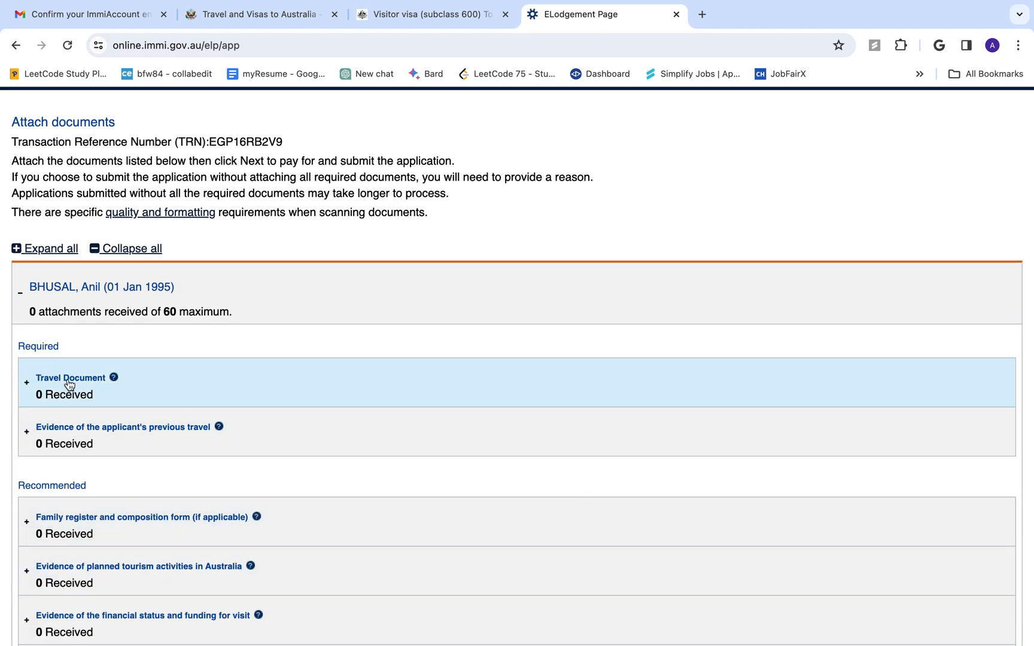
click(75, 385)
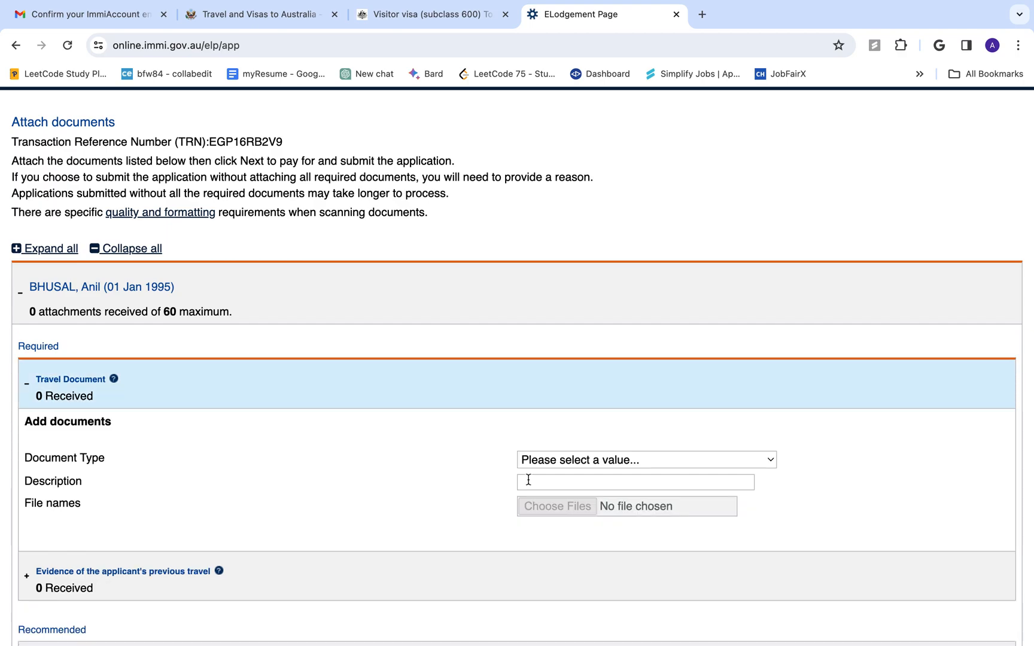
click(592, 460)
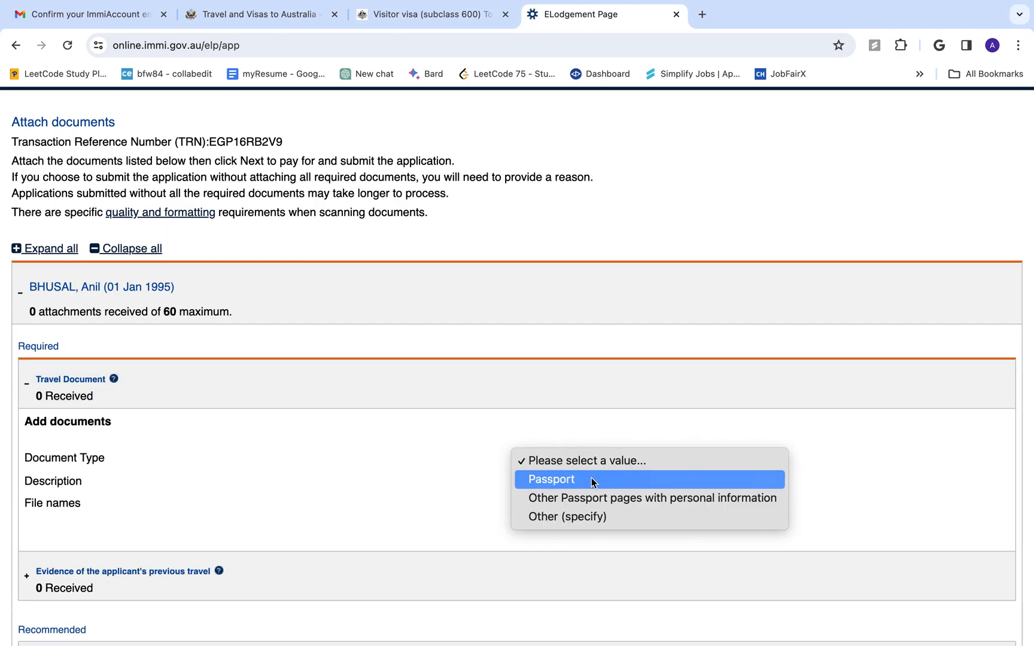
click(619, 461)
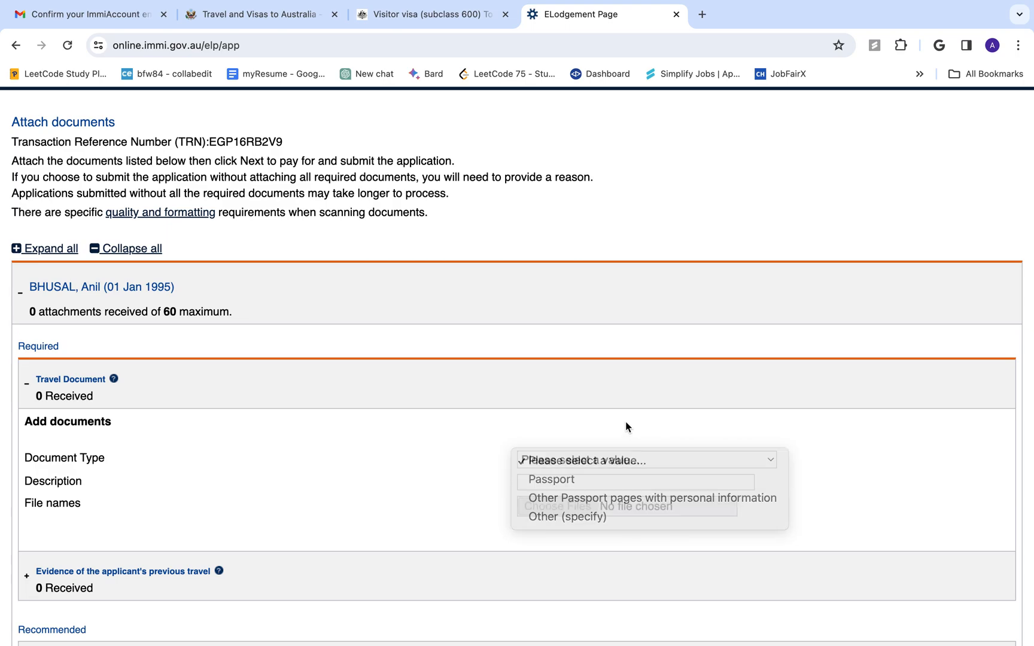
click(39, 378)
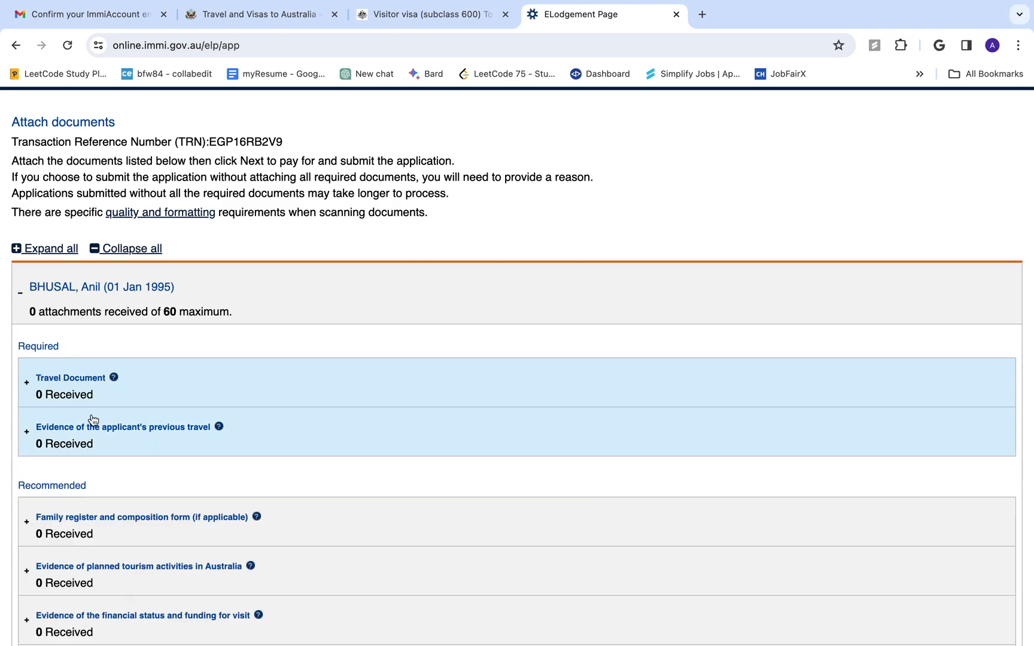
click(159, 436)
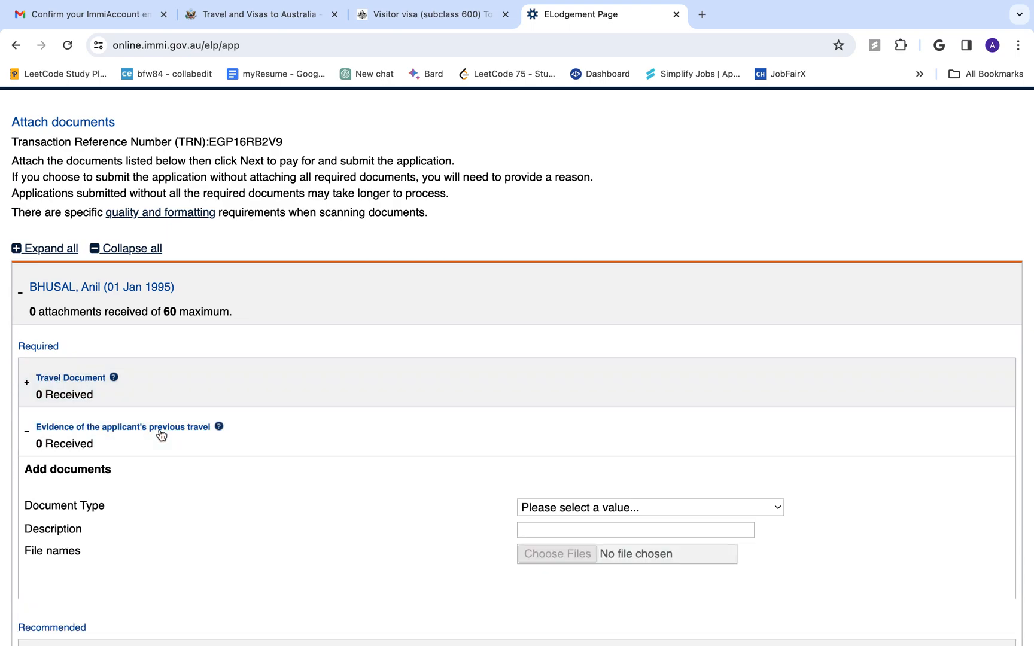
click(595, 506)
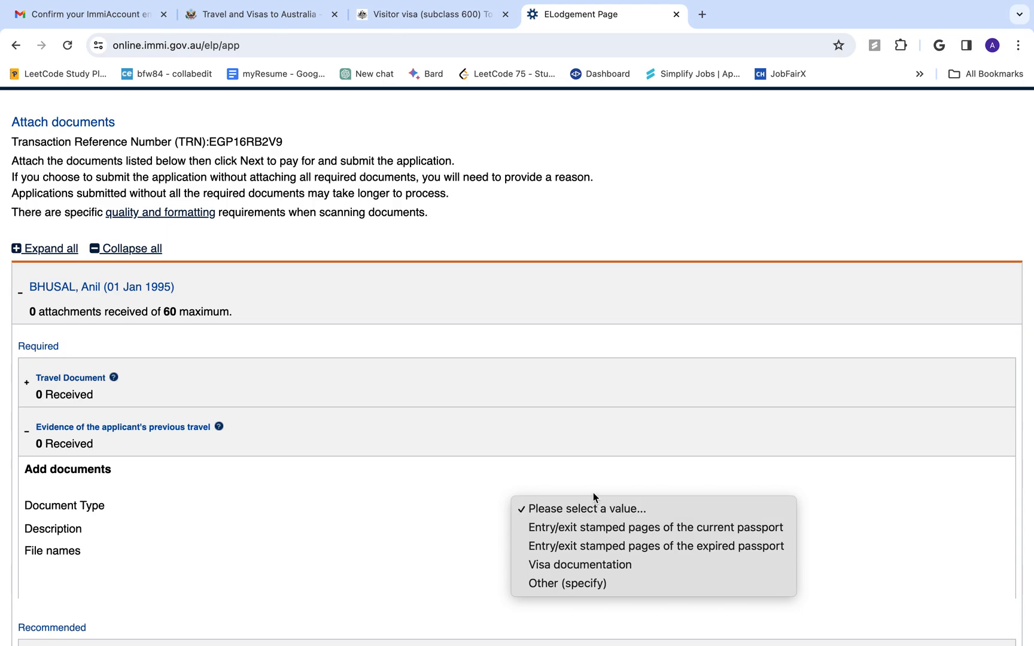
click(141, 429)
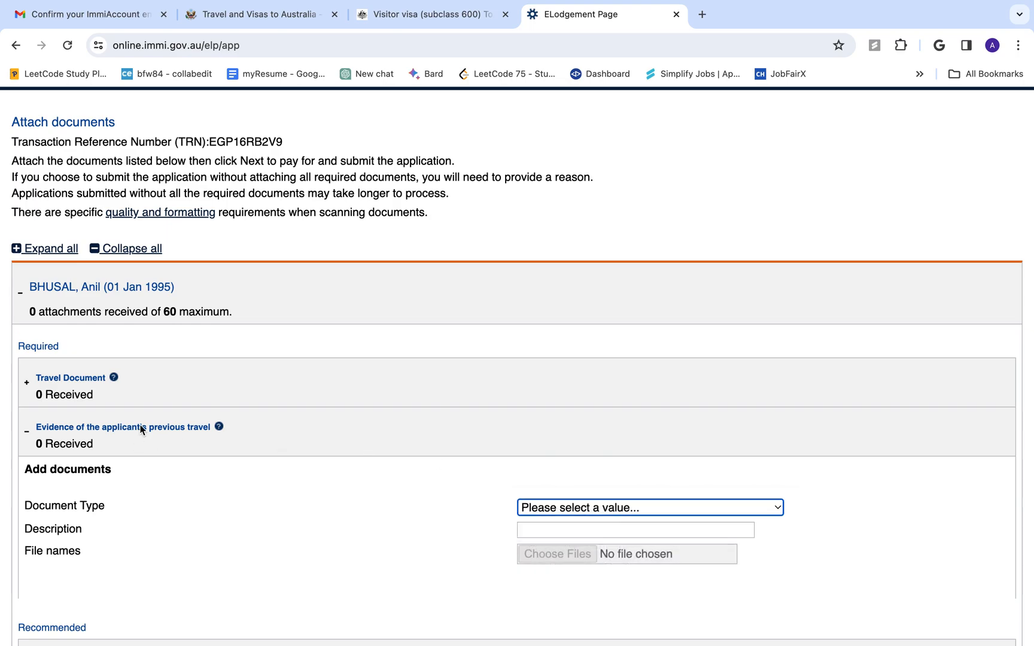
click(41, 430)
scroll(173, 528, down, 5)
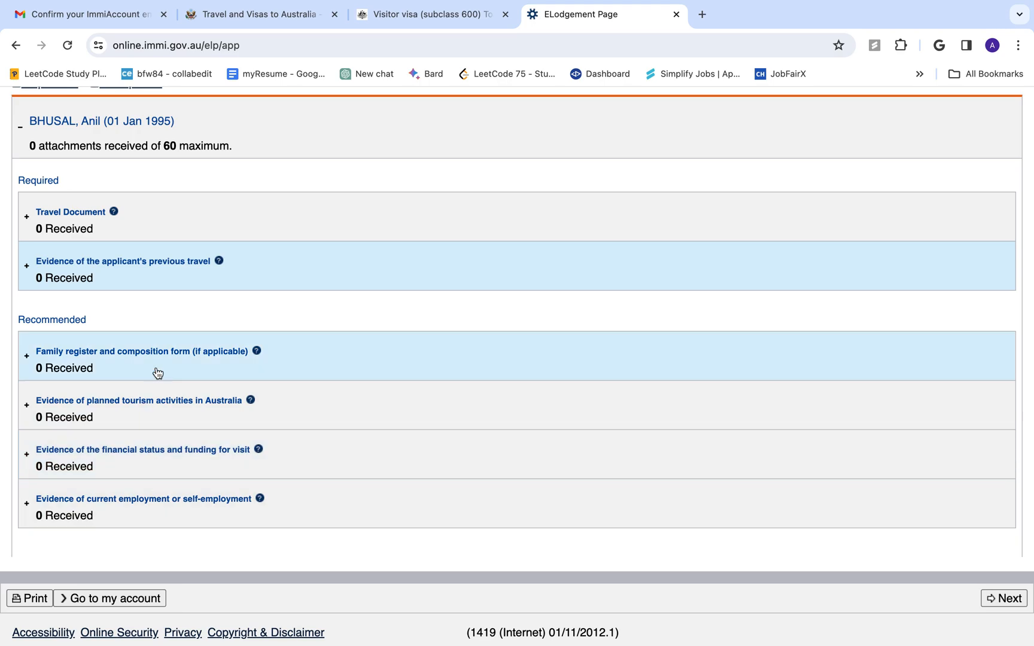
Expand the Family register and composition category and open its help page in another tab
click(160, 365)
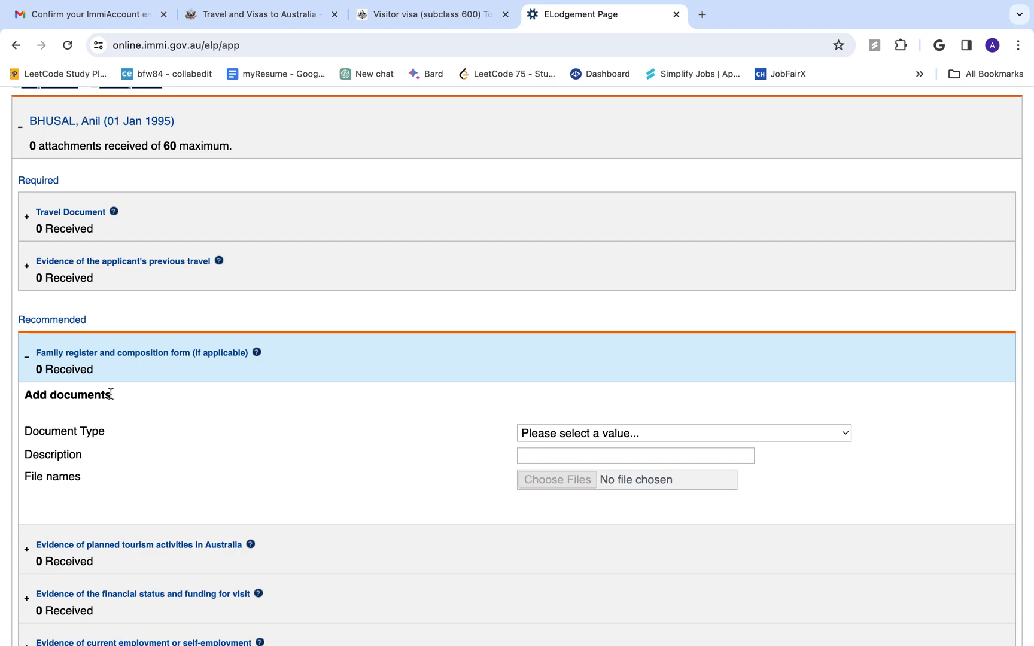
click(256, 354)
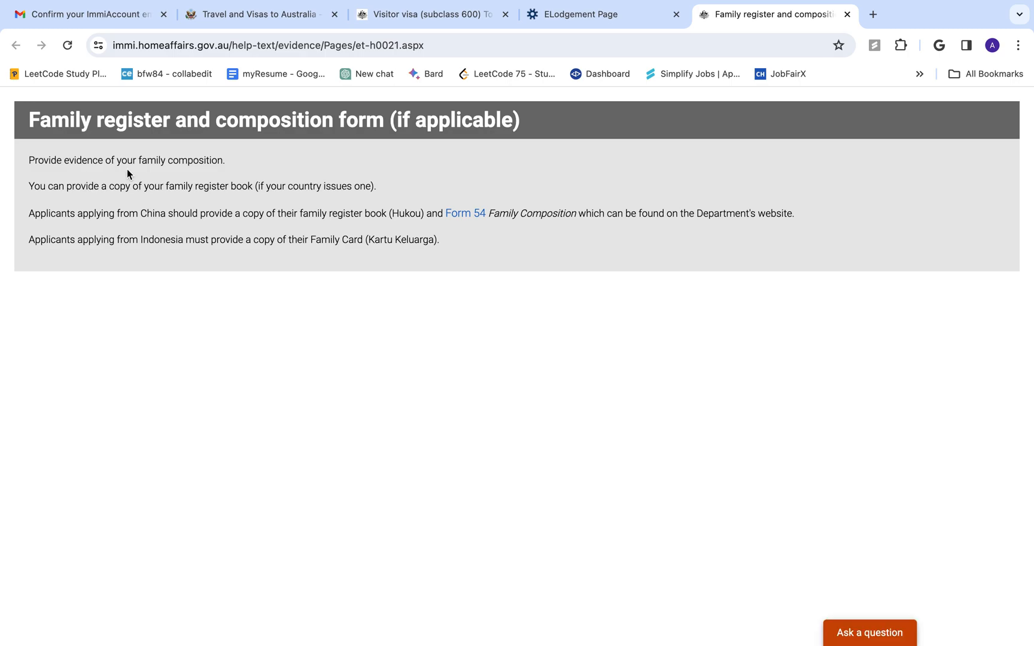
click(605, 14)
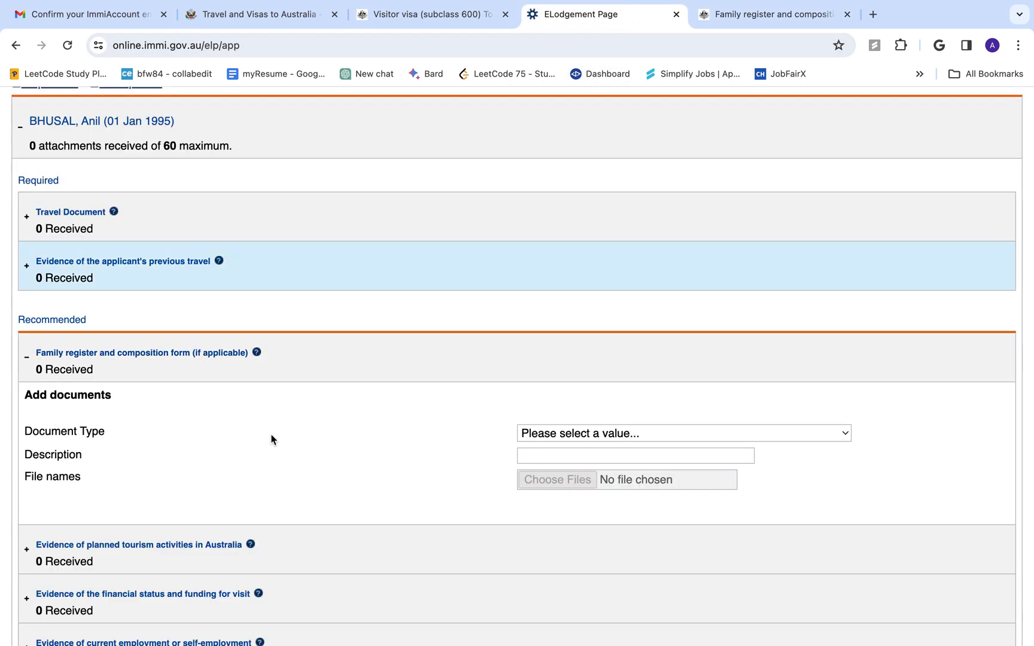
Expand the tourism activities, financial status and current employment evidence categories, then continue
scroll(270, 446, down, 2)
click(130, 459)
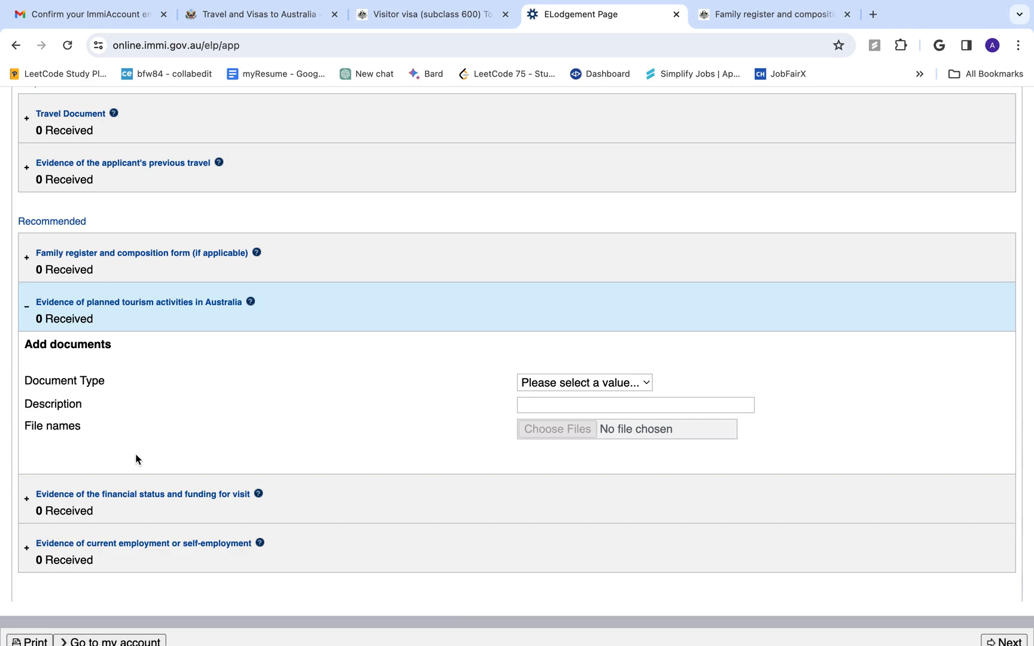
click(135, 496)
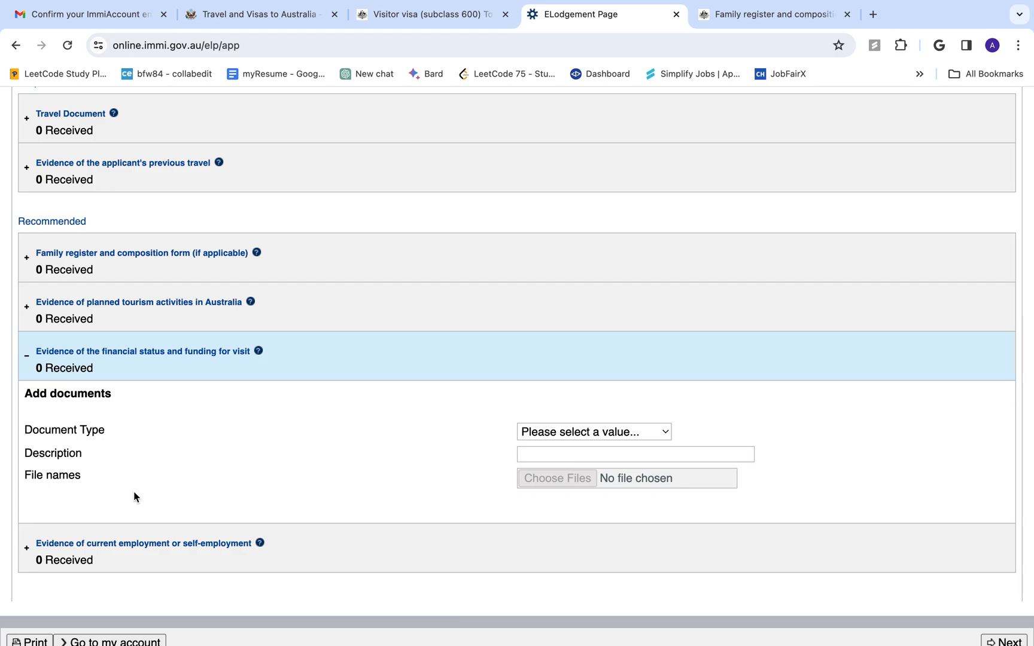
scroll(133, 496, down, 2)
click(136, 494)
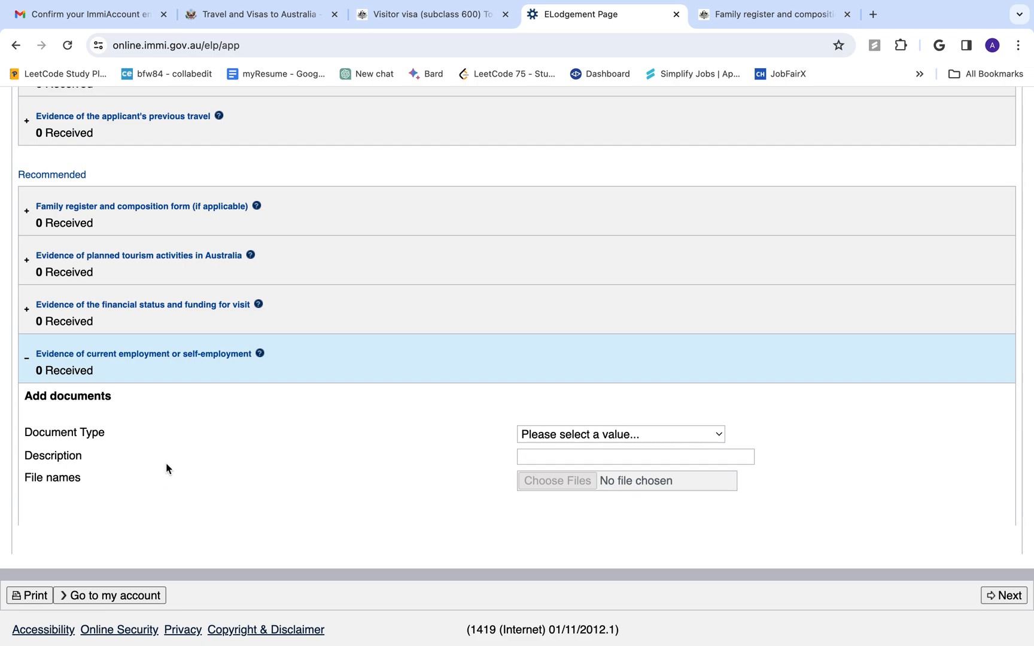
scroll(167, 464, down, 1)
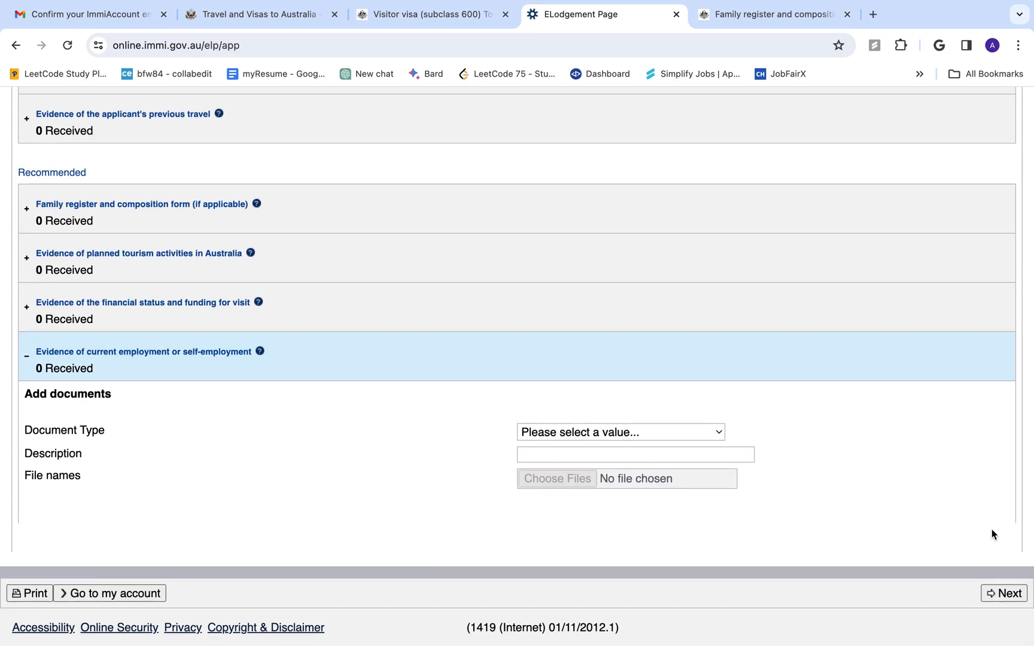
click(1000, 593)
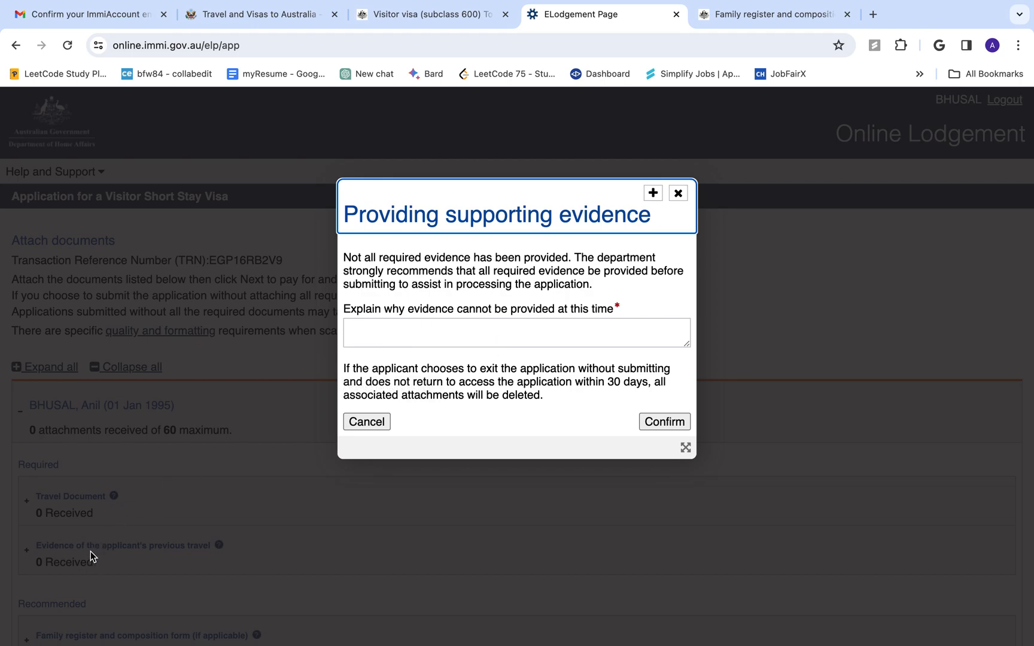
click(367, 421)
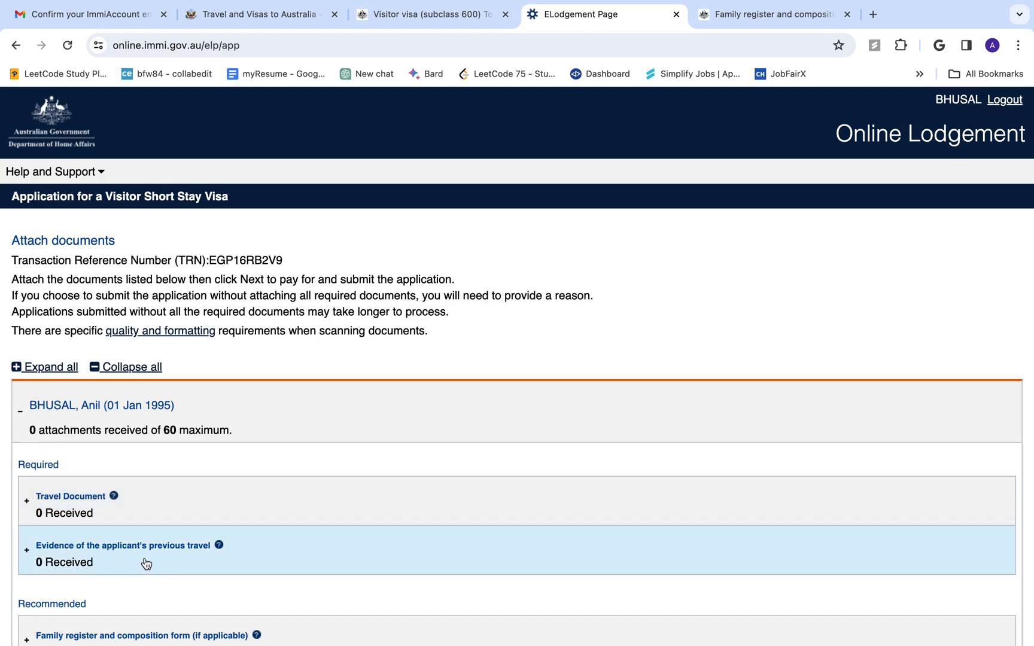
Expand Travel Document and set its Document Type to Passport, leaving the file chooser cancelled
scroll(144, 562, down, 8)
scroll(144, 562, up, 8)
scroll(146, 563, down, 8)
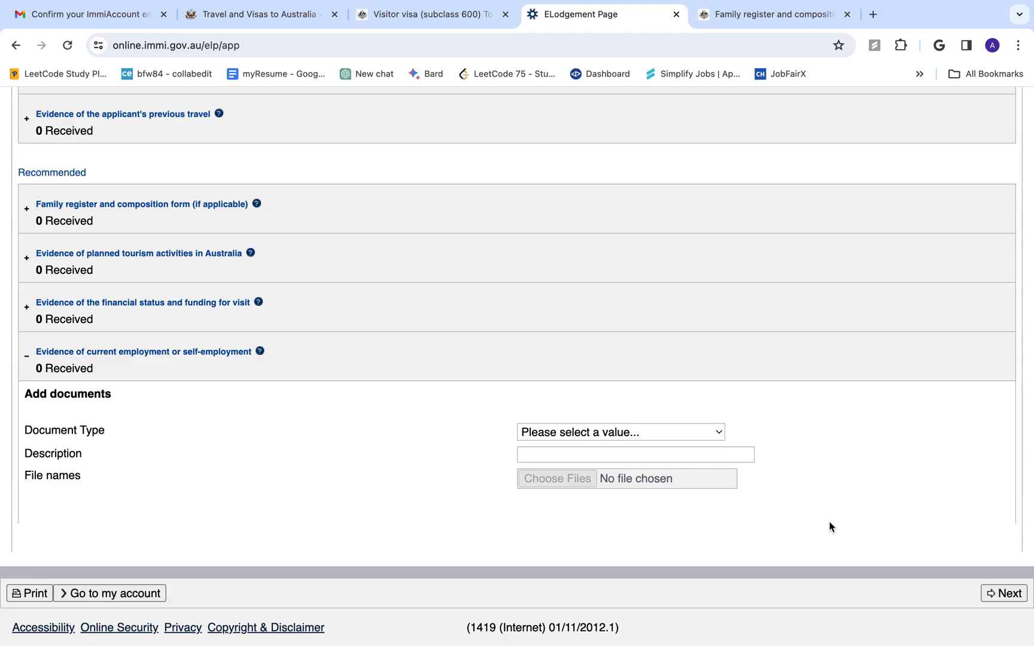
scroll(517, 362, up, 7)
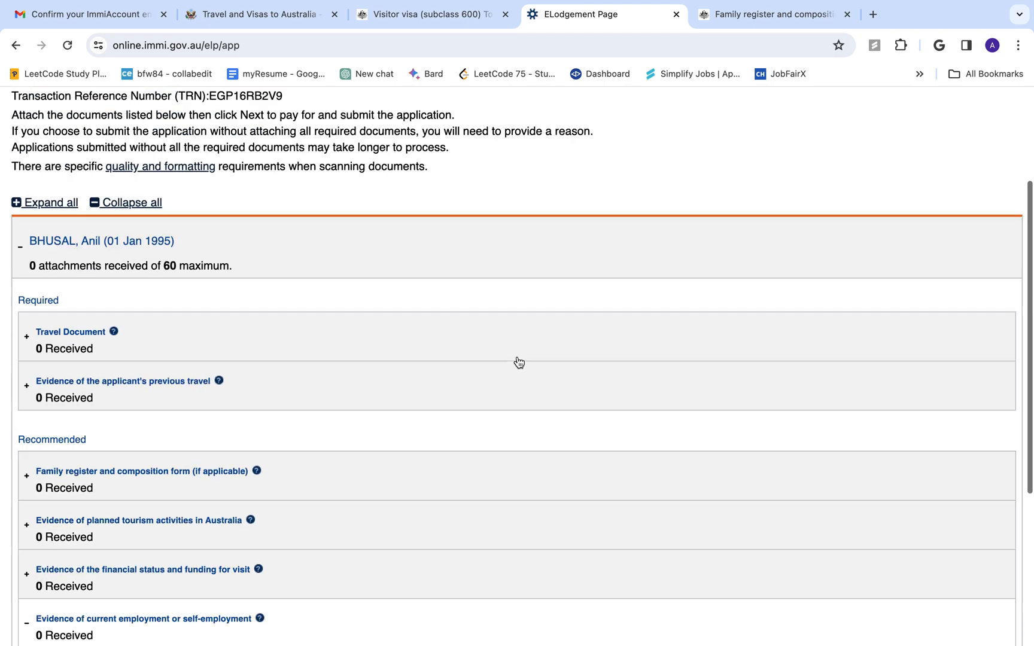
click(95, 498)
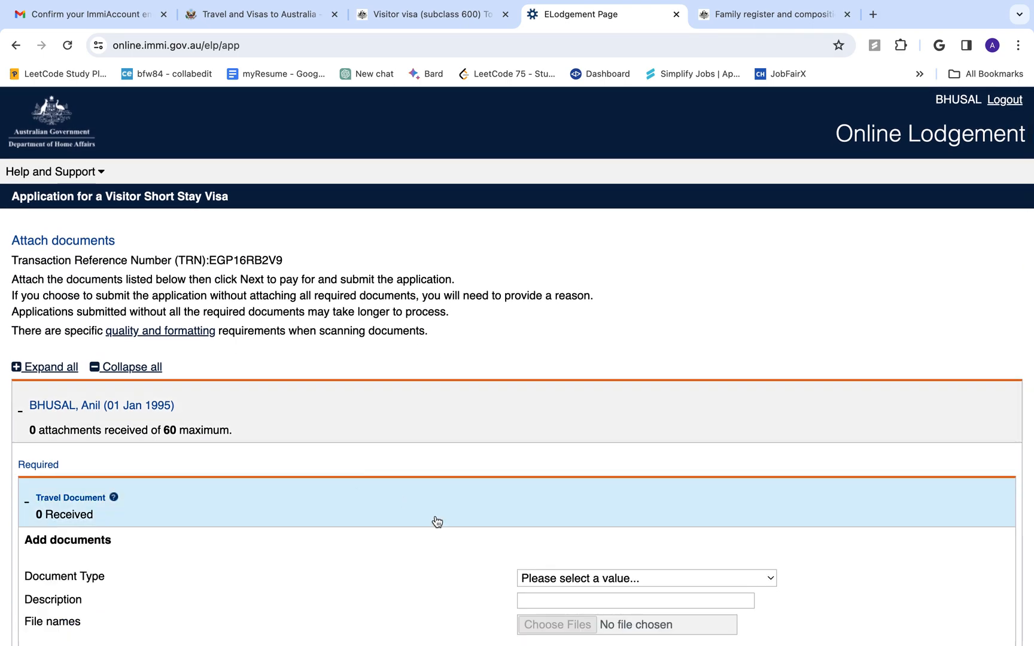
scroll(478, 553, down, 2)
click(634, 442)
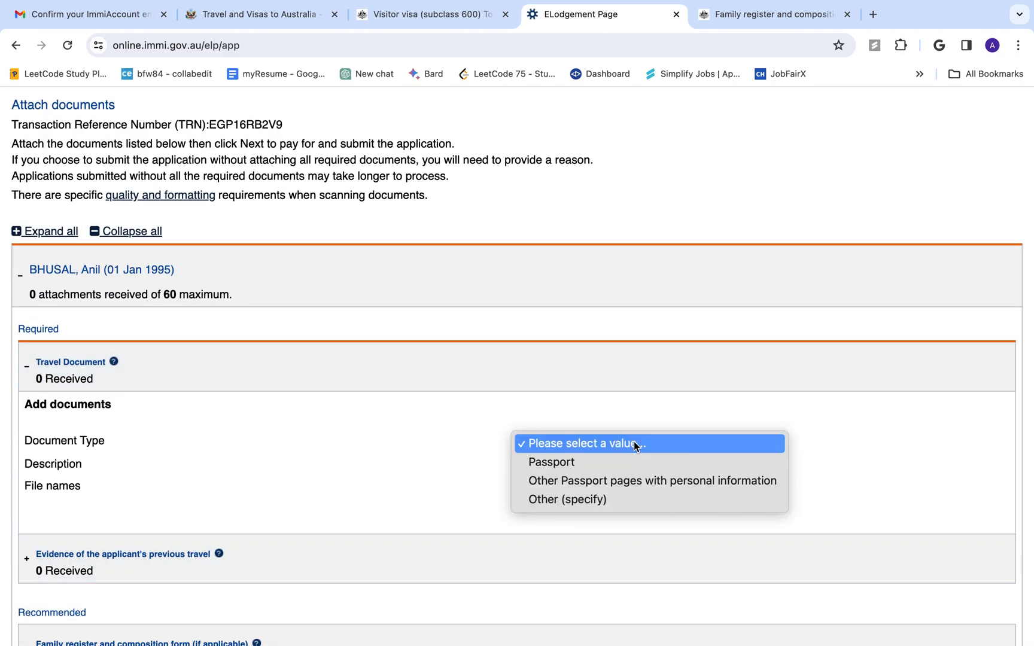
click(613, 463)
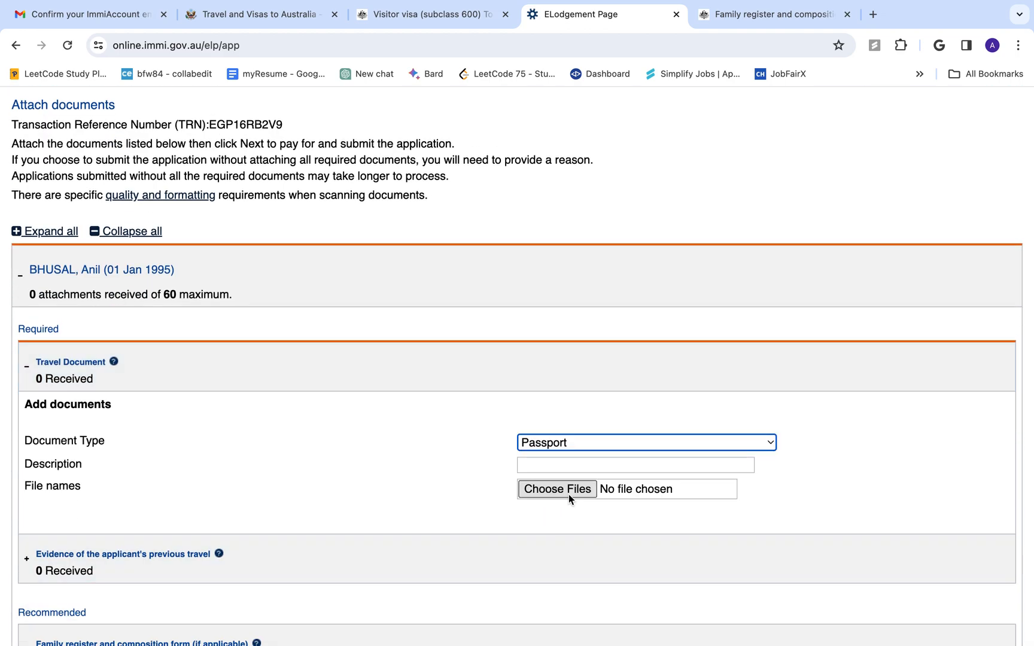
click(562, 492)
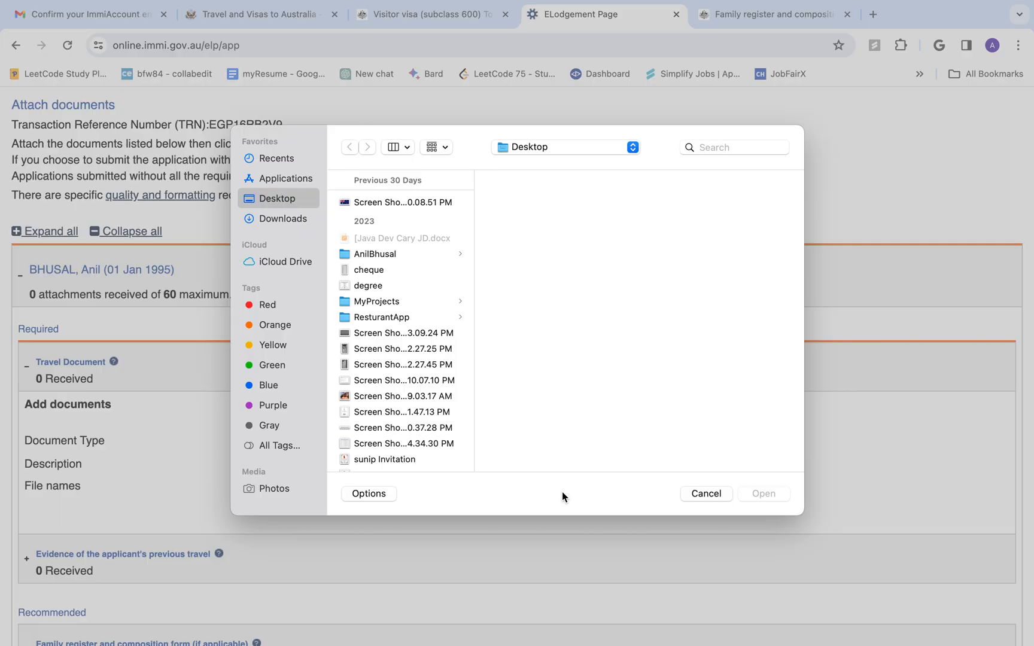
click(697, 490)
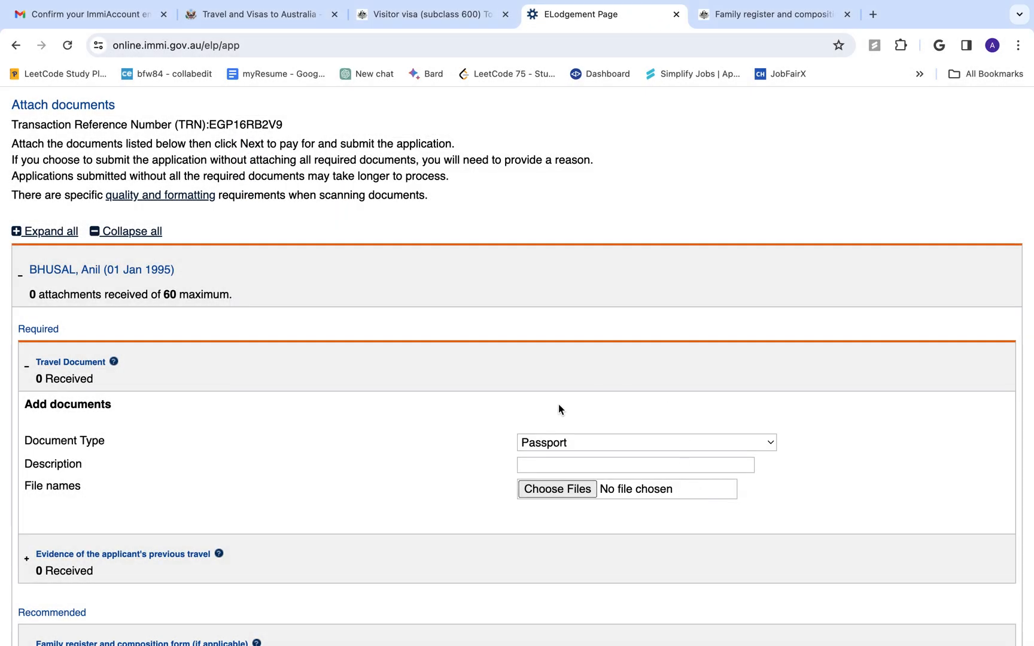
Switch to the presentation and show the 'Don't forget to Like and Subscribe' slide
scroll(479, 488, down, 3)
scroll(479, 487, down, 5)
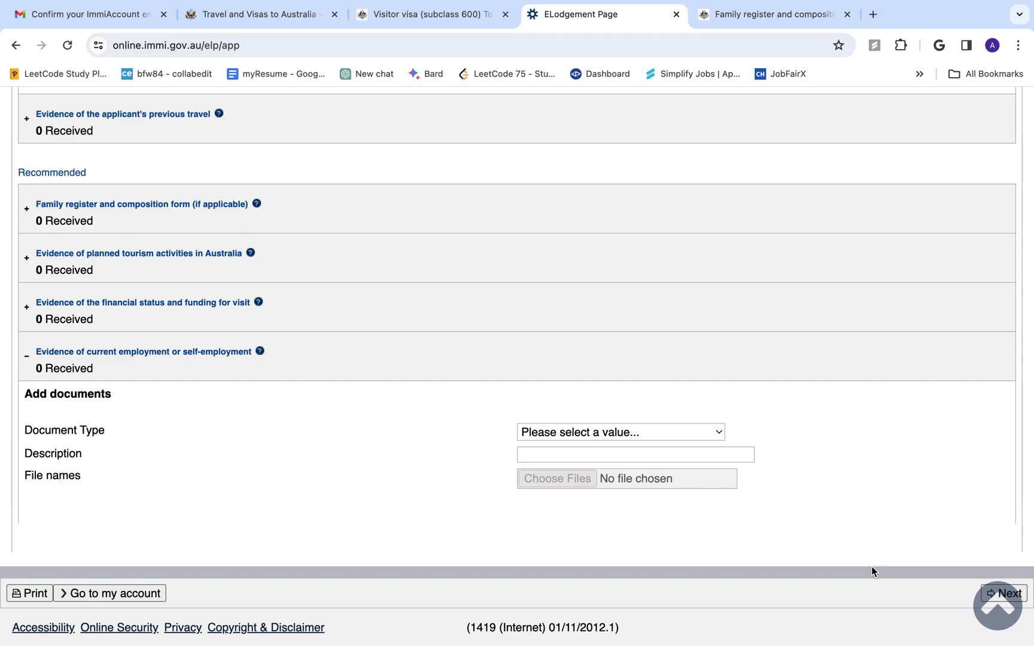
key(ctrl+Left)
key(Right)
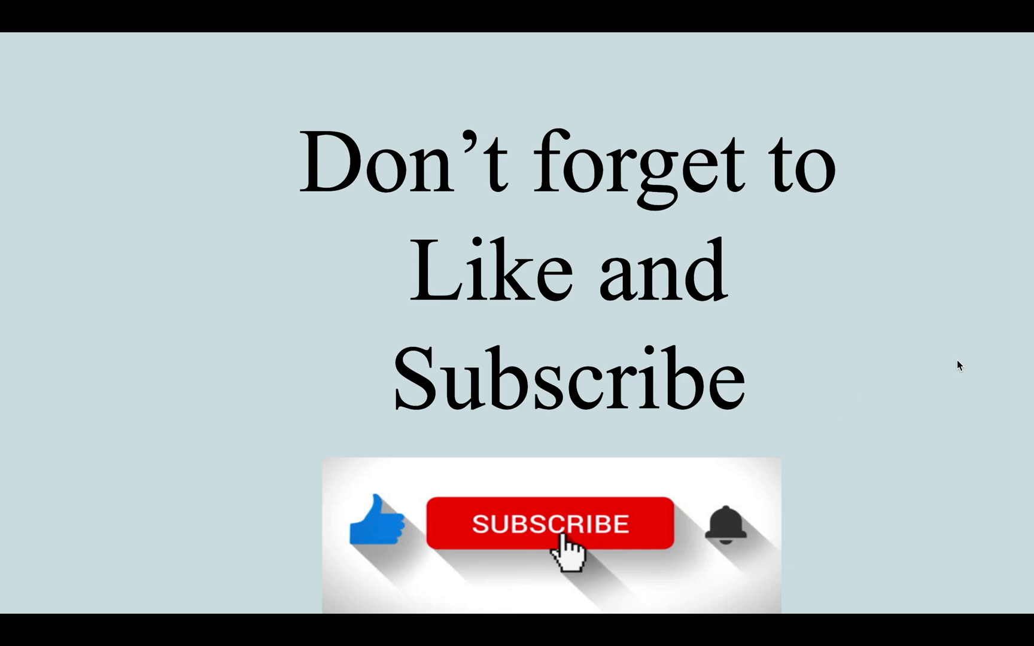
mouse_move(658, 3)
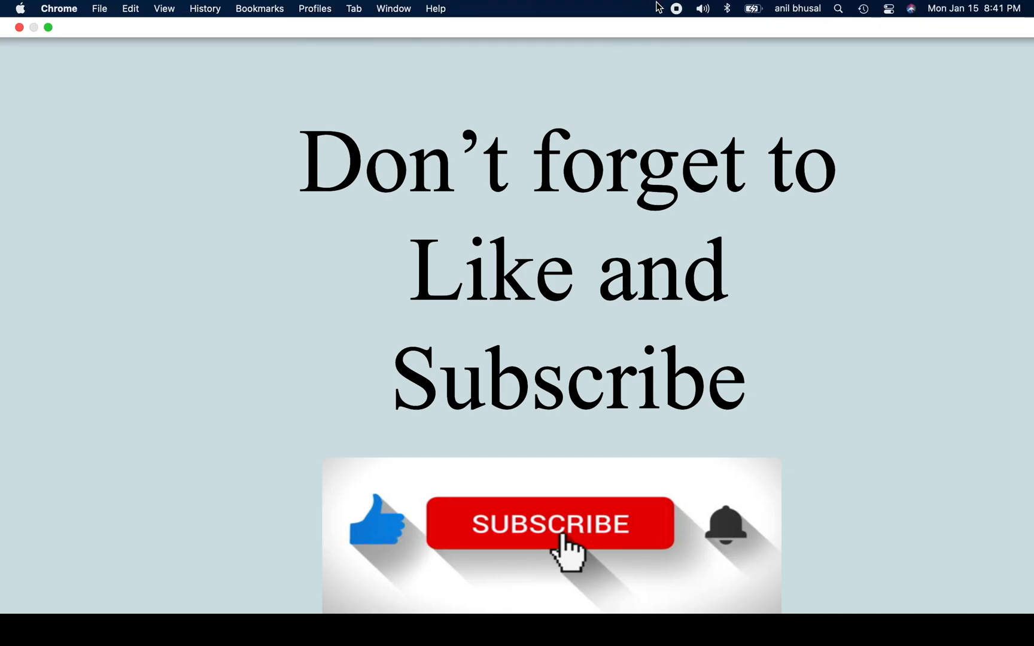